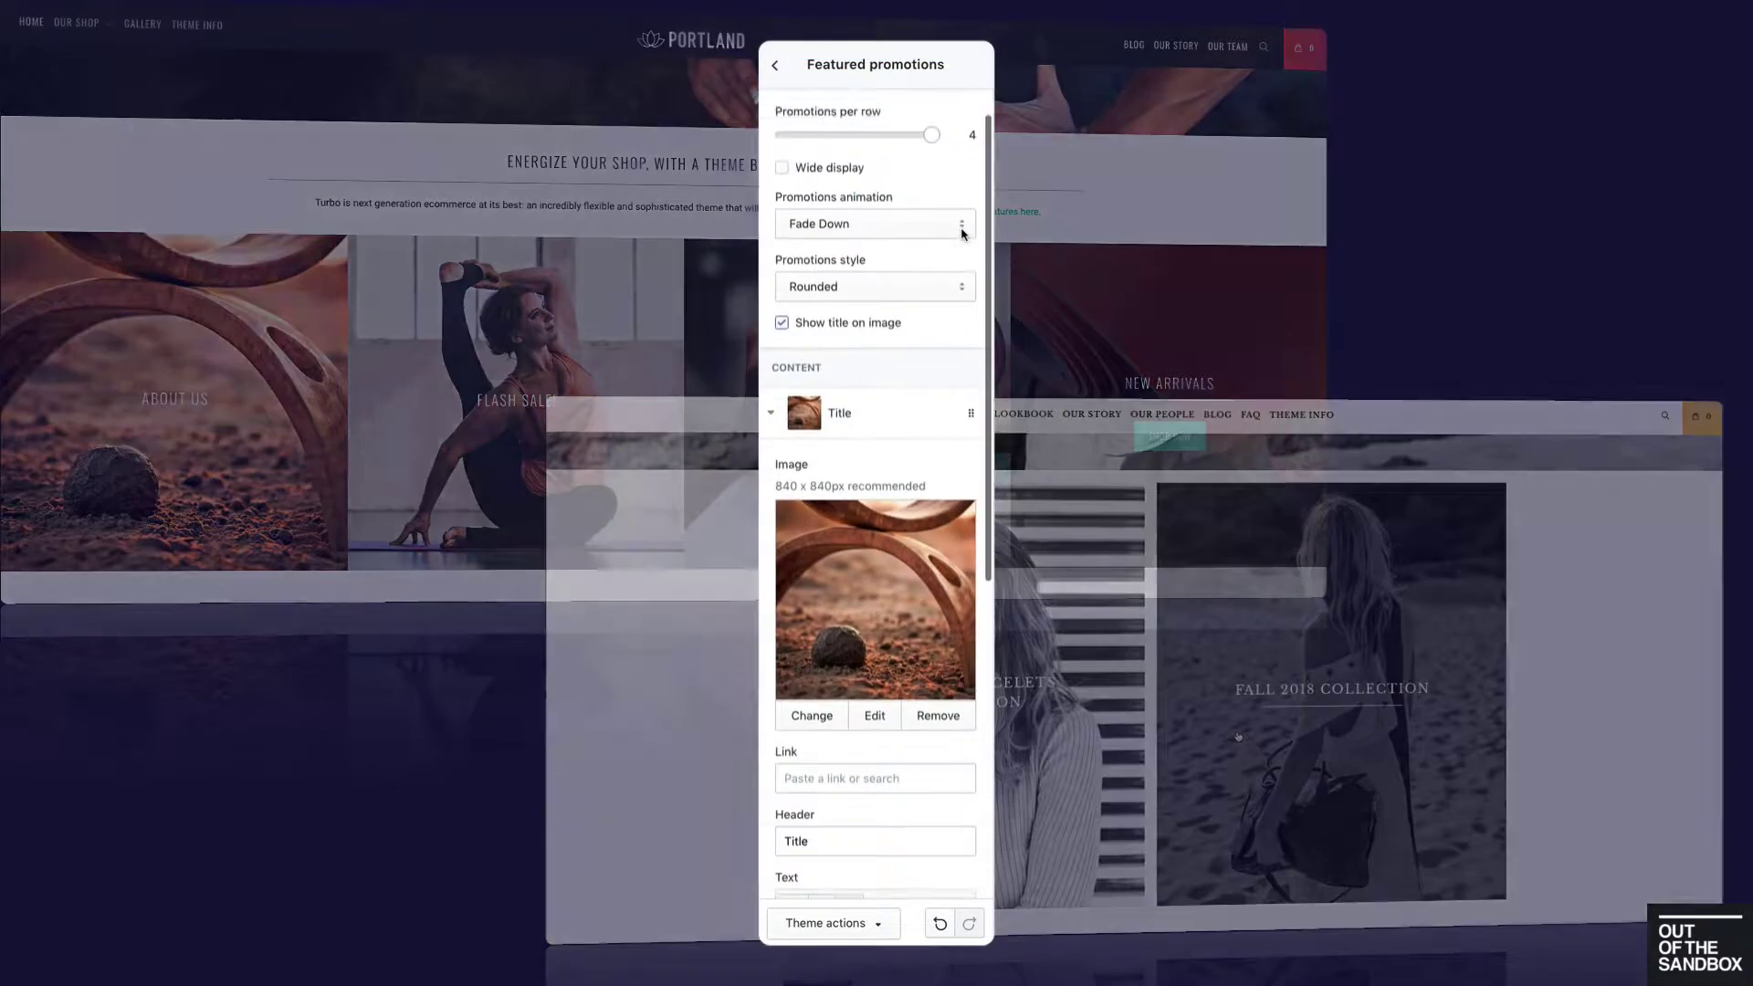
Add a new Featured promotions section to the home page.
{"action": "scroll", "coordinate": [961, 233], "scroll_direction": "down", "scroll_amount": 7}
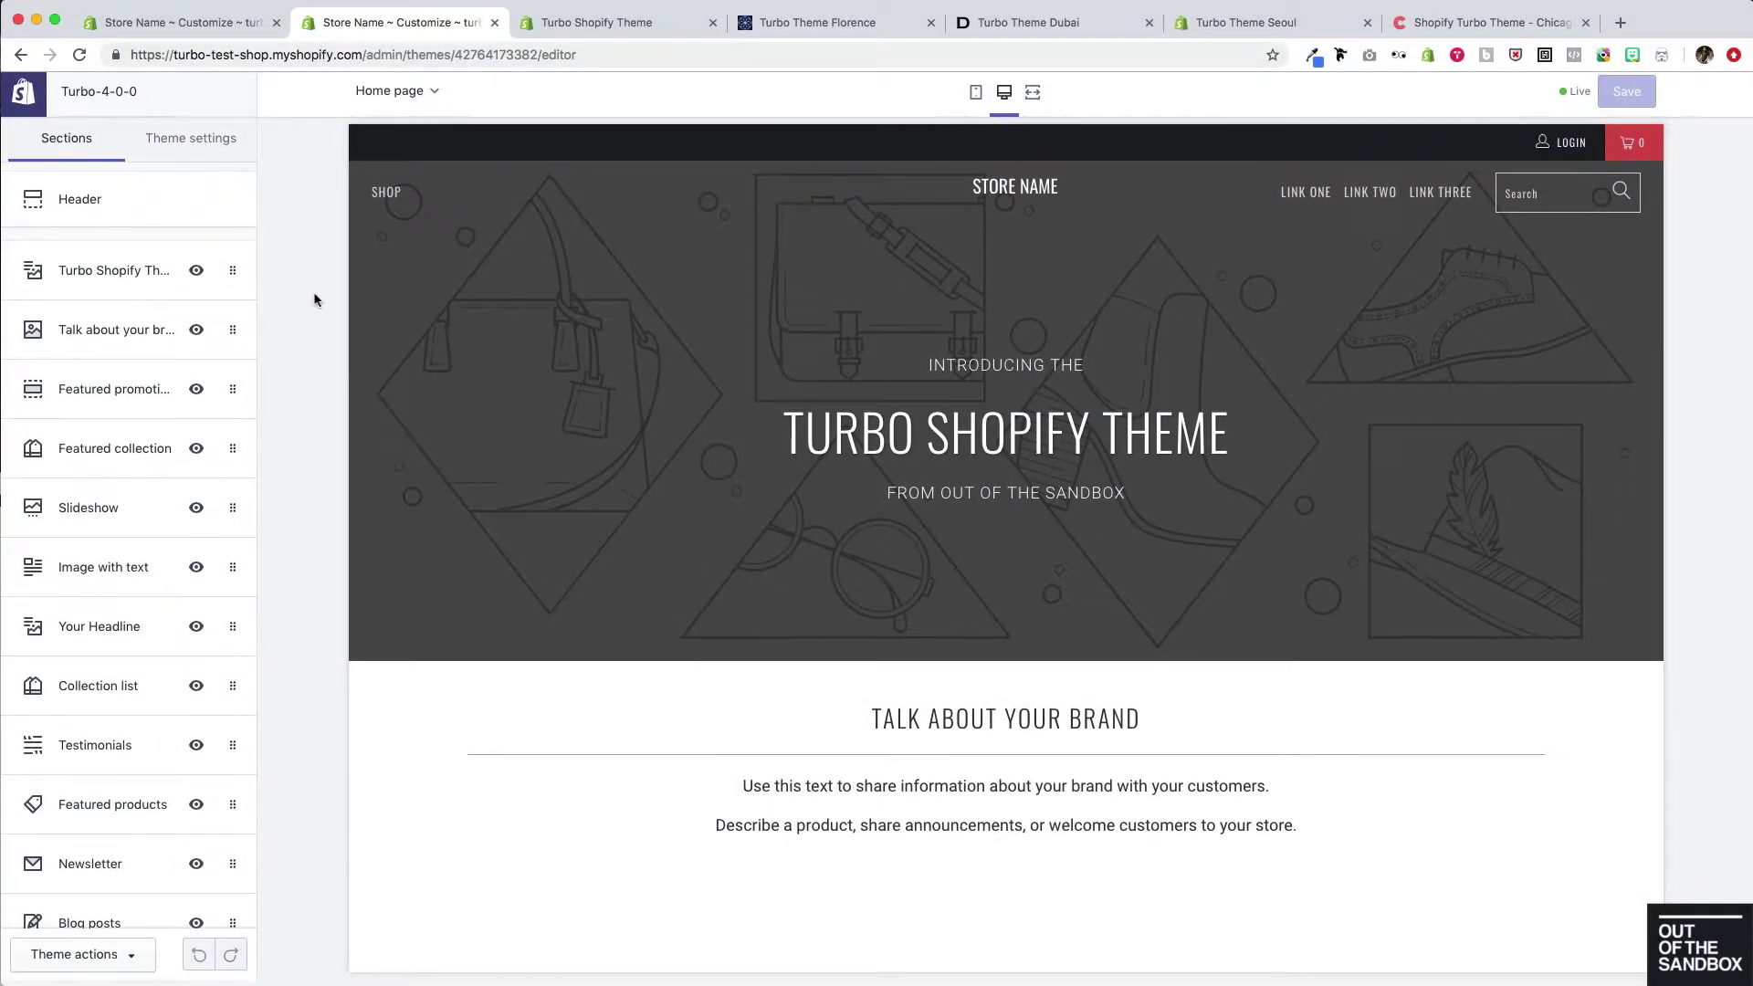
{"action": "scroll", "coordinate": [458, 290], "scroll_direction": "down", "scroll_amount": 5}
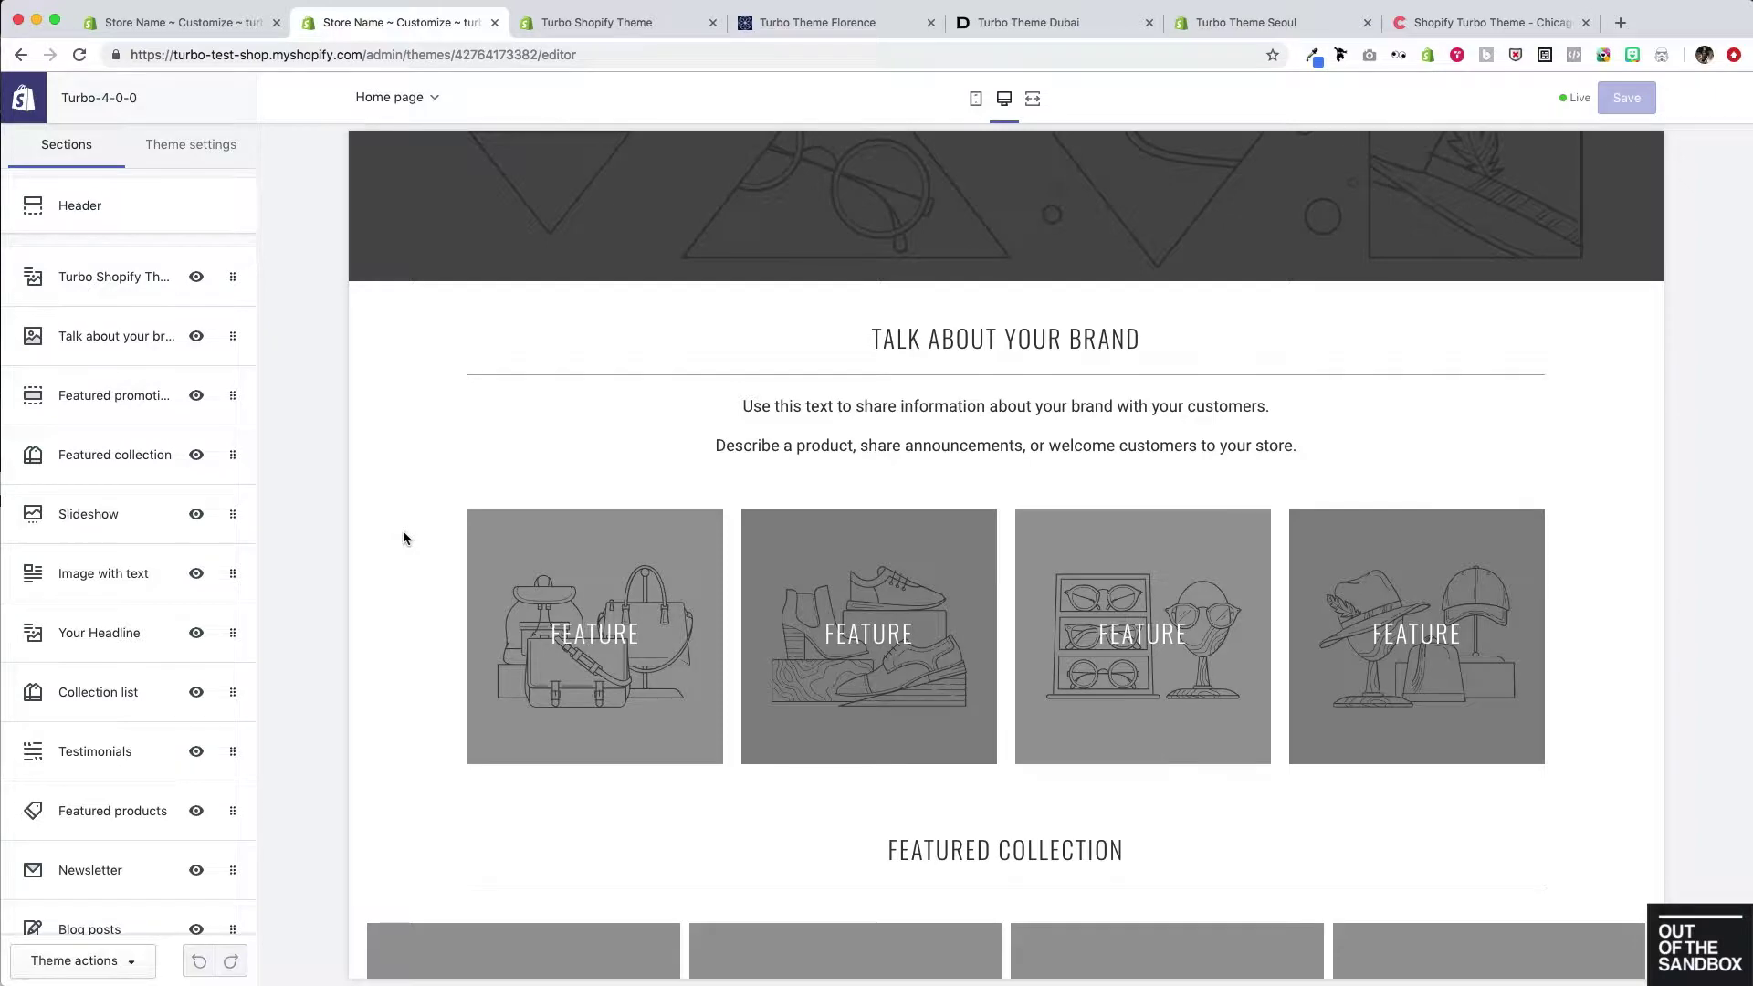
{"action": "scroll", "coordinate": [127, 585], "scroll_direction": "down", "scroll_amount": 5}
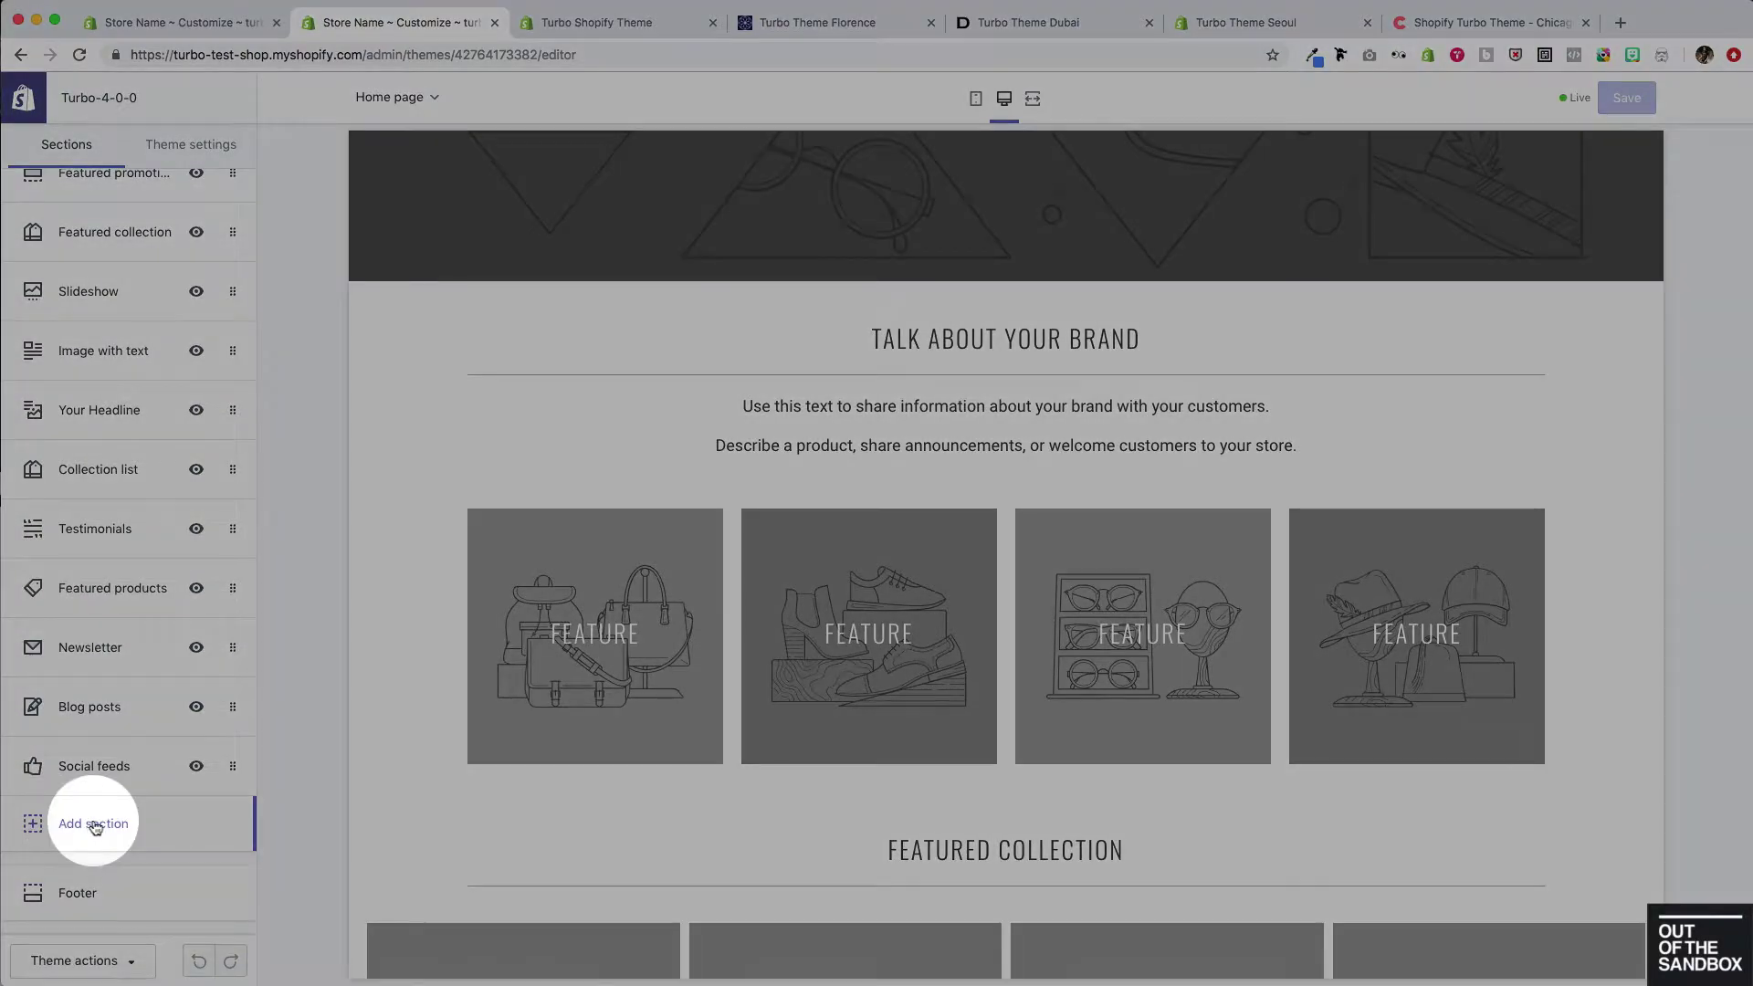
{"action": "left_click", "coordinate": [95, 825]}
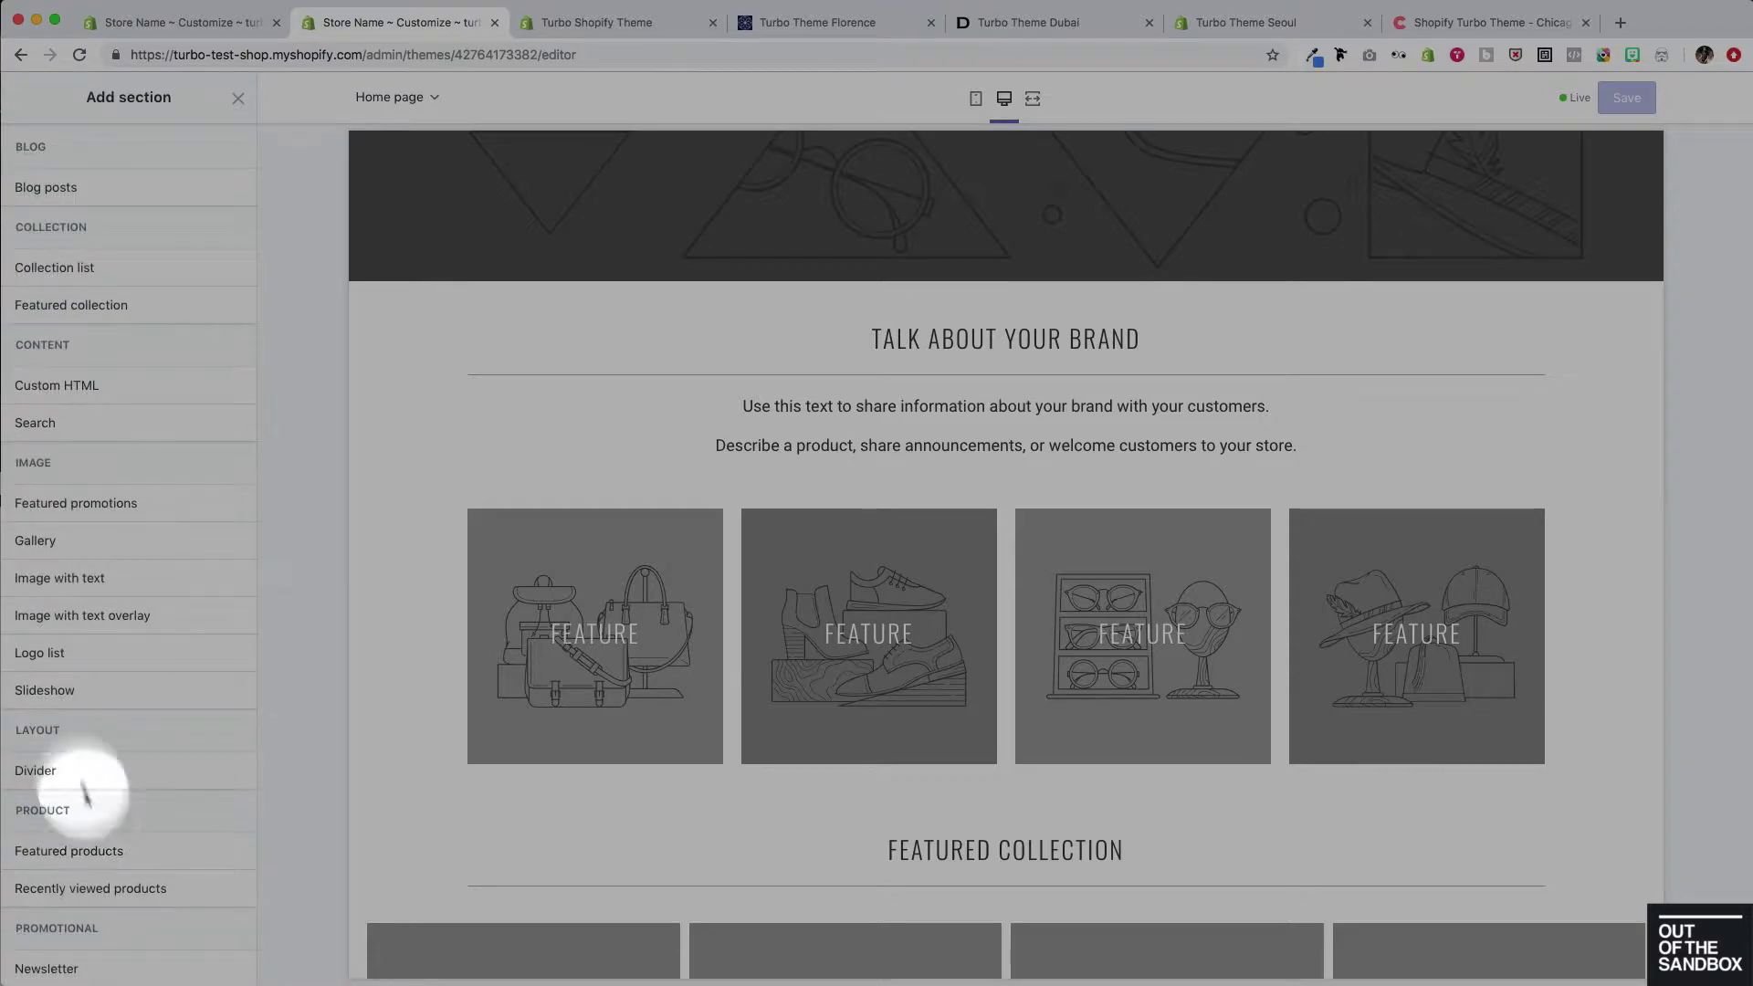
{"action": "left_click", "coordinate": [107, 512]}
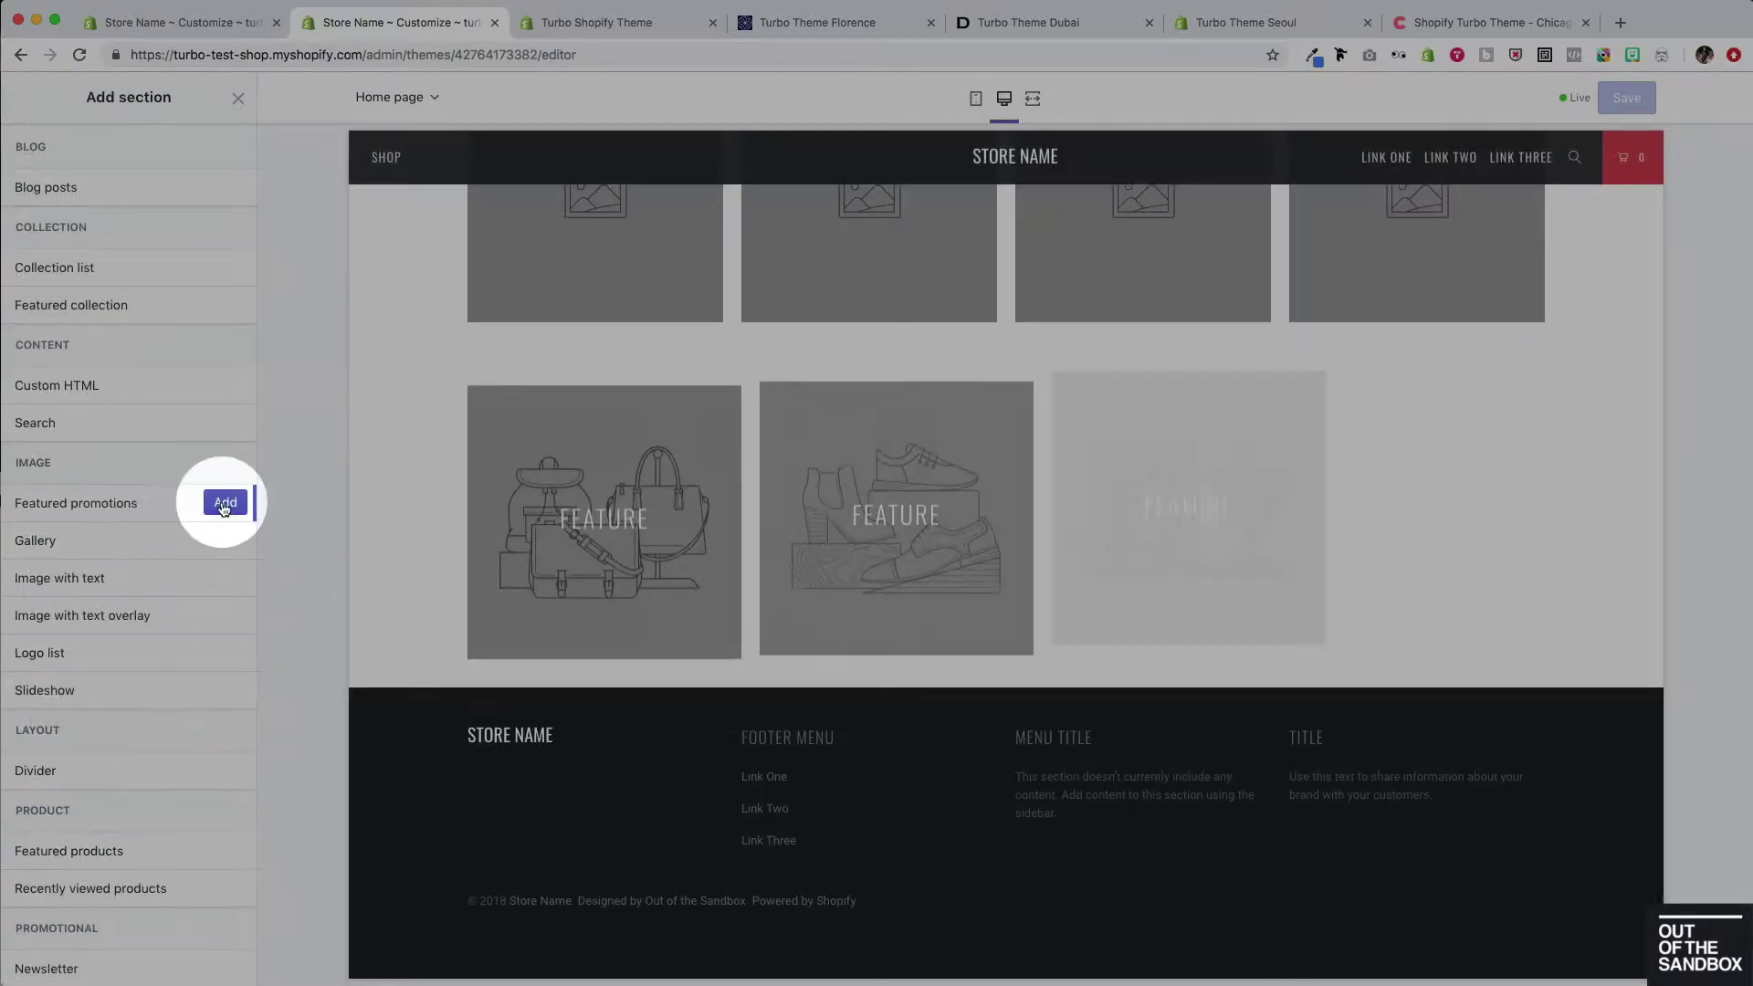
{"action": "left_click", "coordinate": [225, 503]}
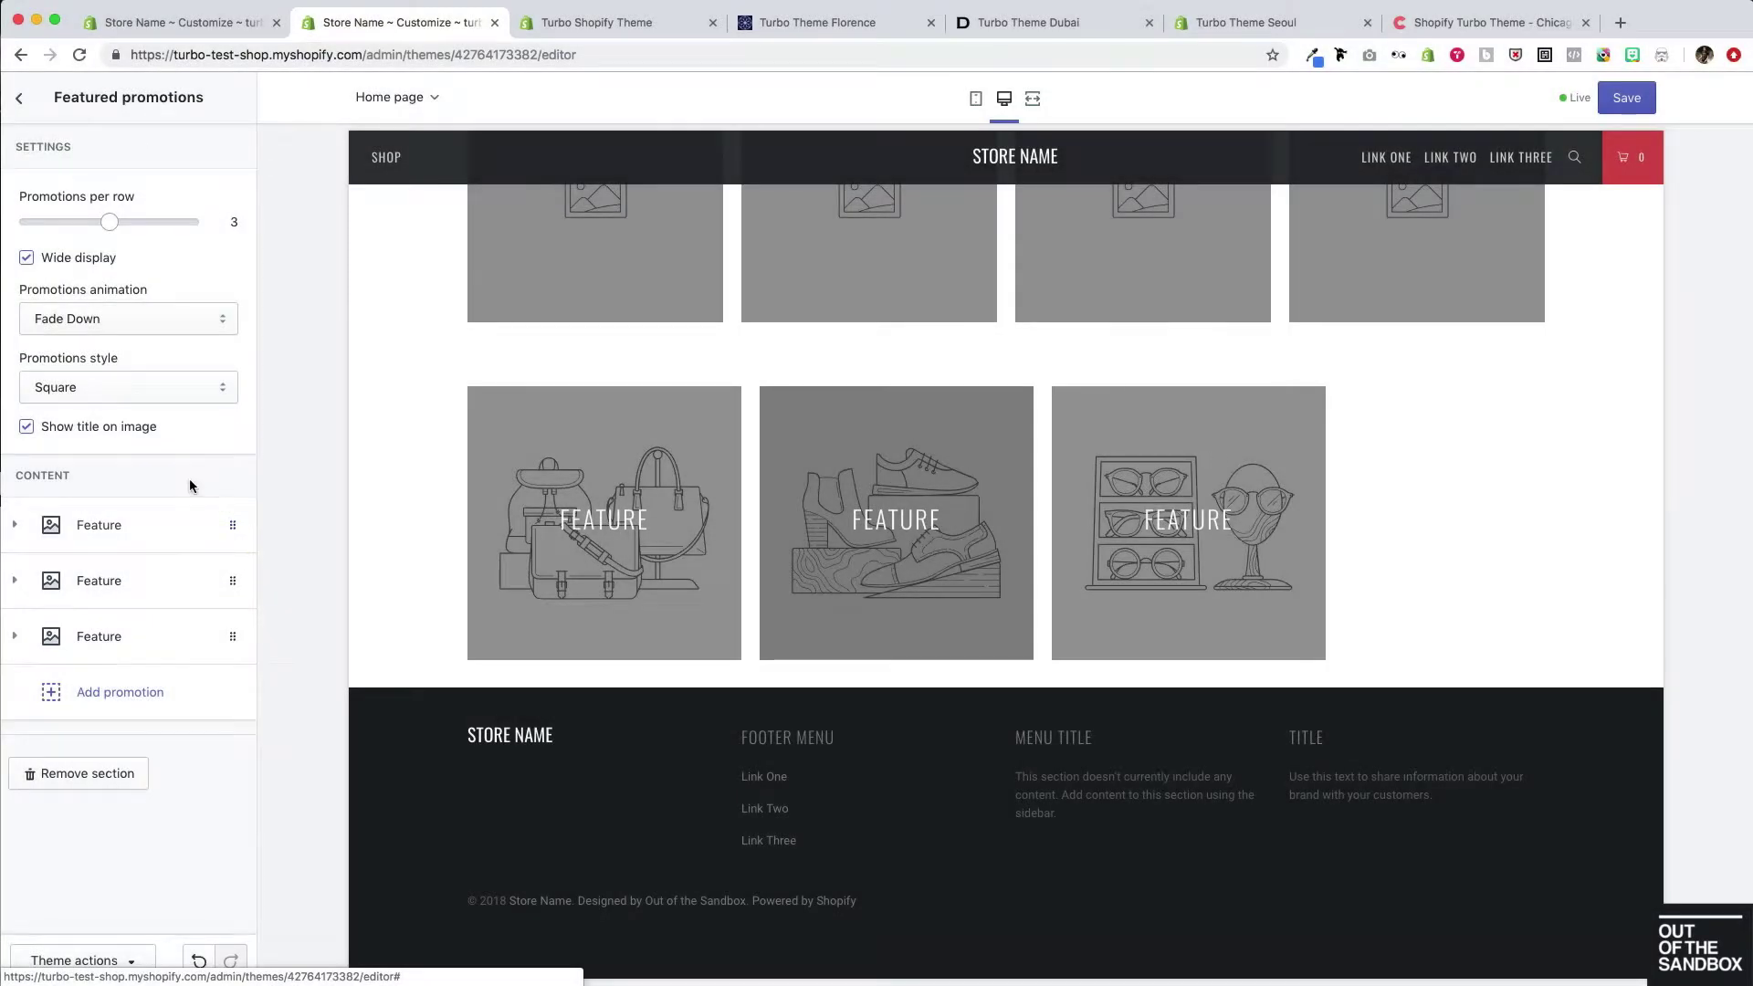
Move the new Featured promotions section above Testimonials and open its settings.
{"action": "left_click", "coordinate": [19, 98]}
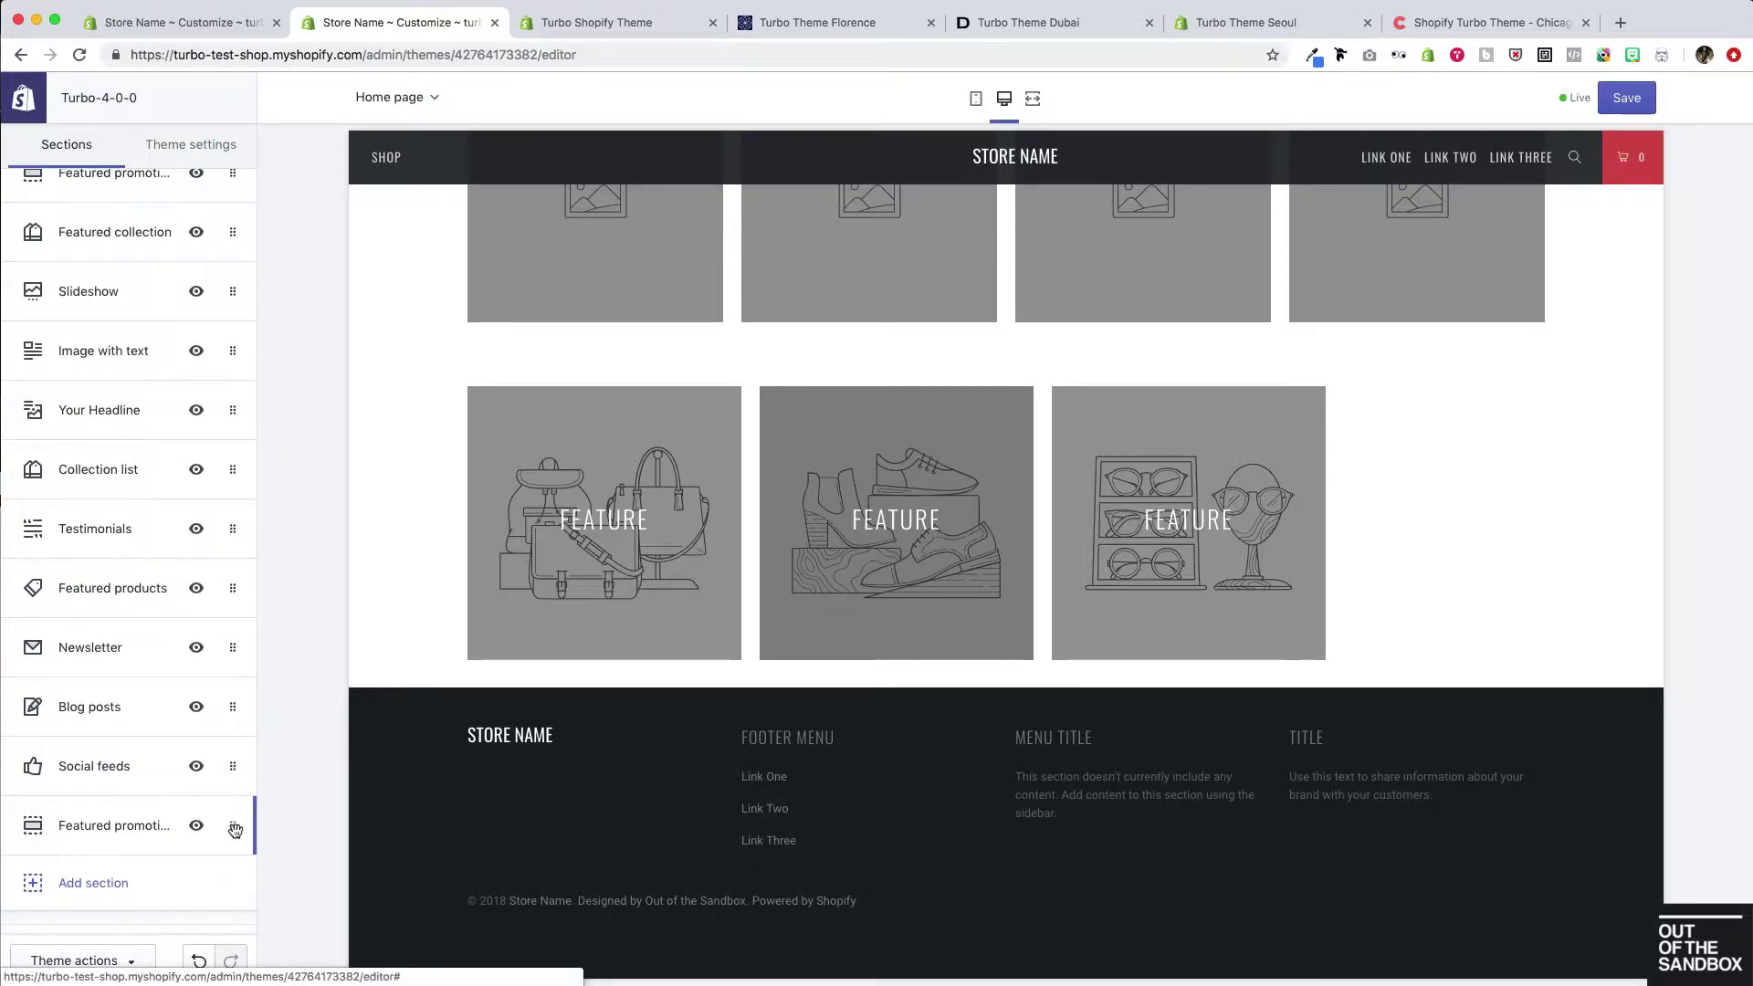
{"action": "left_click_drag", "start_coordinate": [235, 803], "coordinate": [246, 528]}
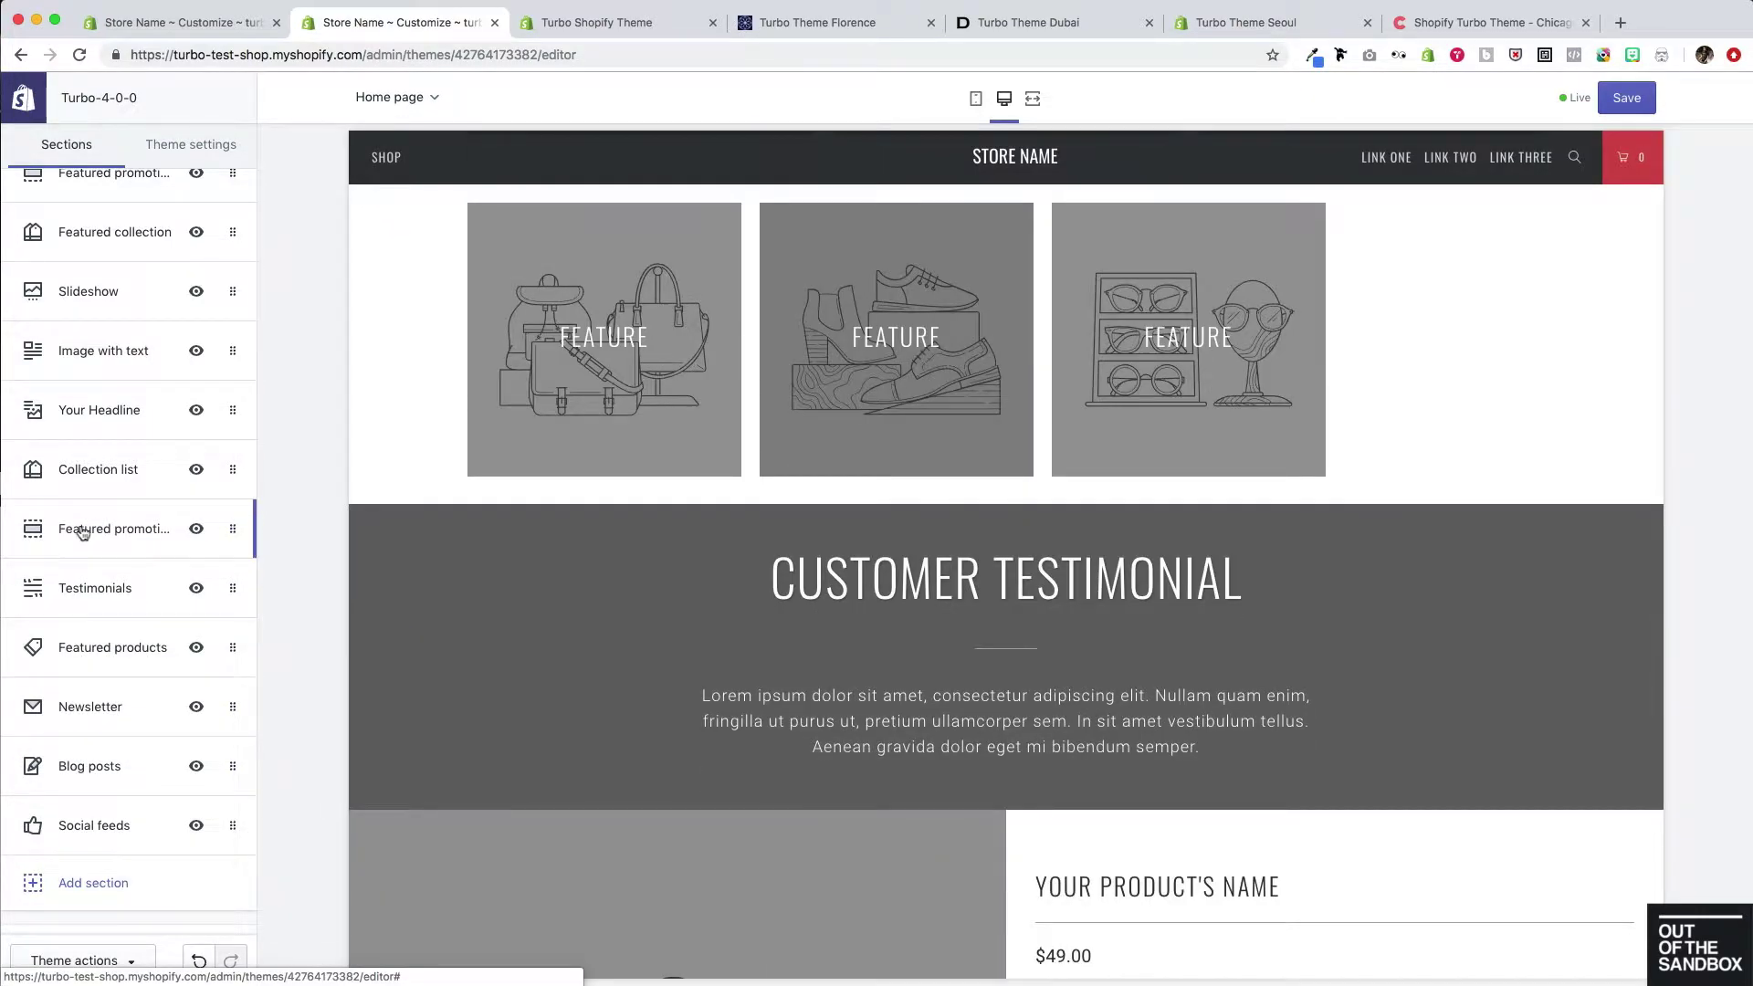
{"action": "left_click", "coordinate": [82, 534]}
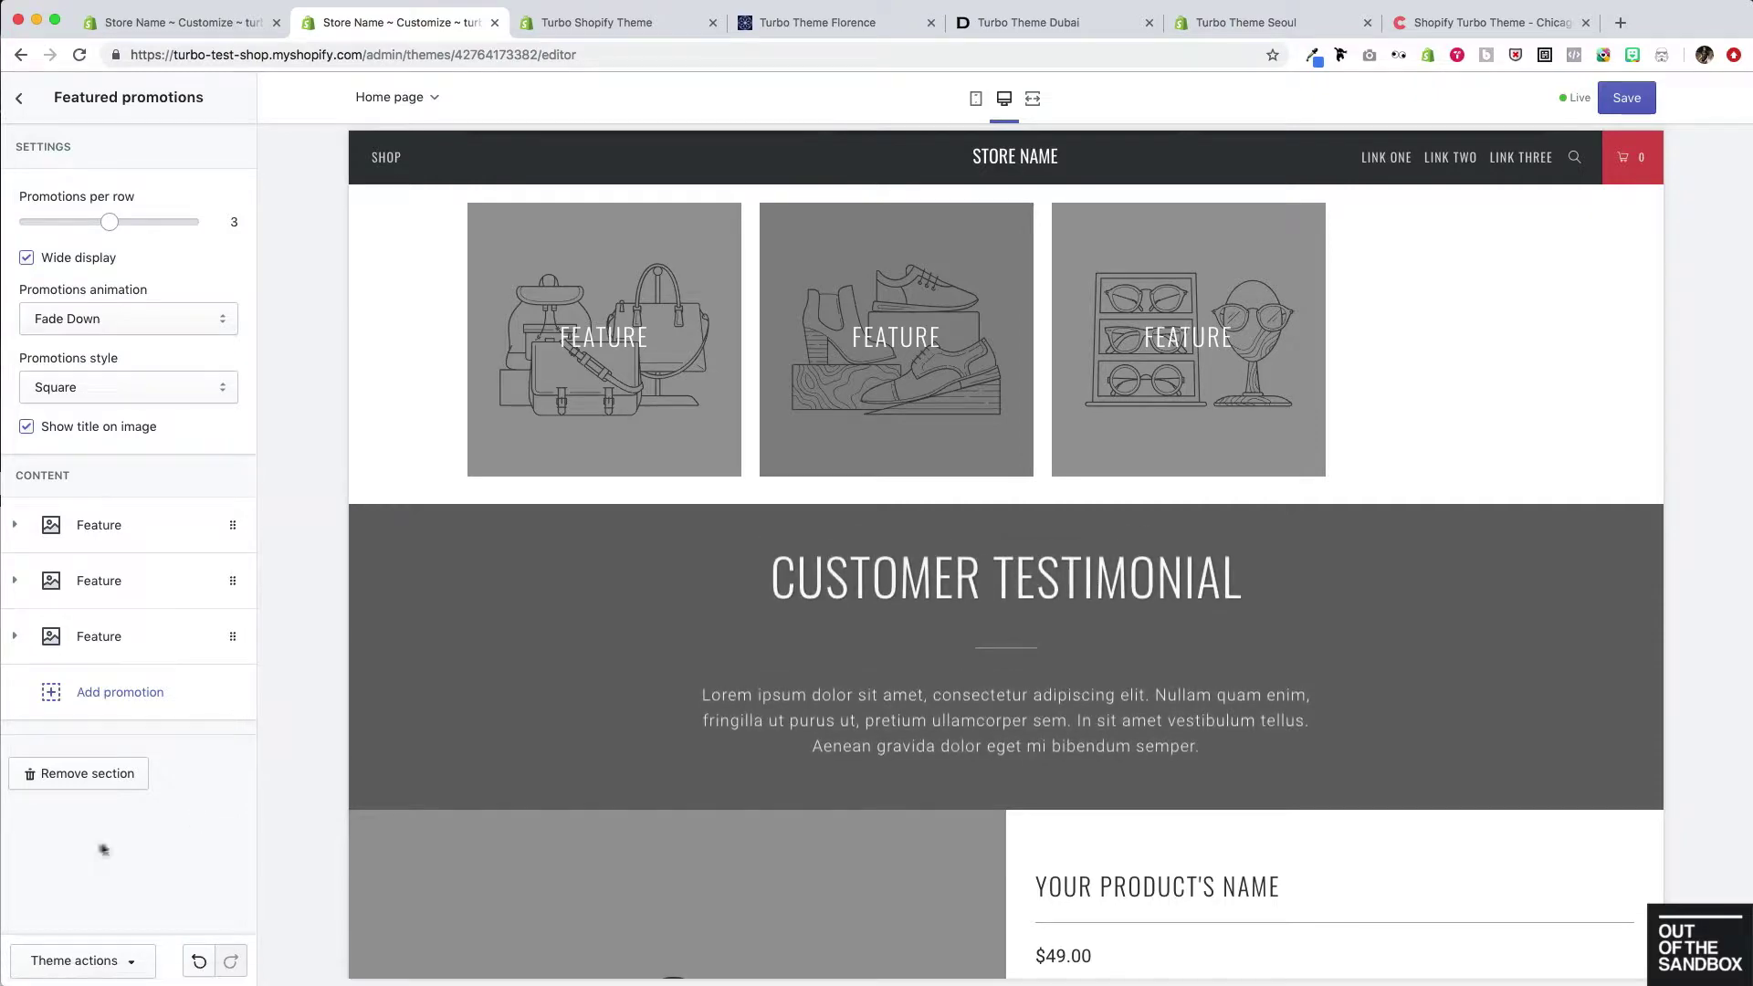
Remove the duplicate promotions section and open the original four-tile Featured promotions section.
{"action": "left_click", "coordinate": [101, 774]}
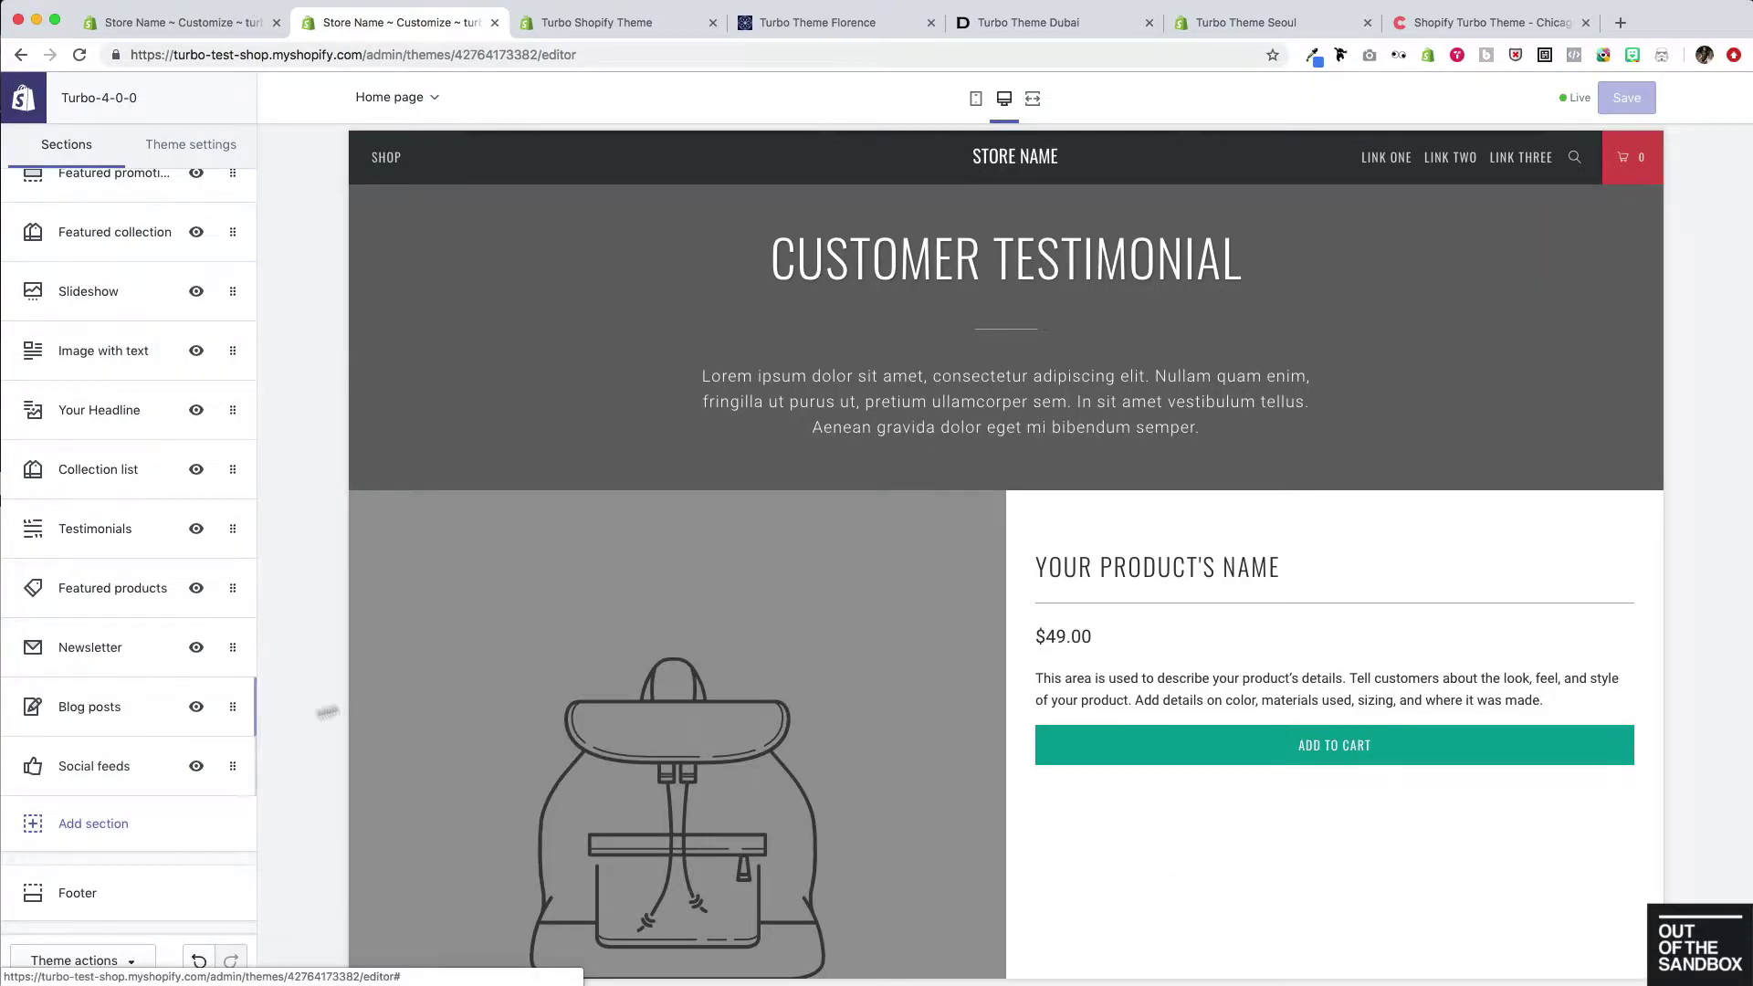
{"action": "scroll", "coordinate": [528, 675], "scroll_direction": "up", "scroll_amount": 15}
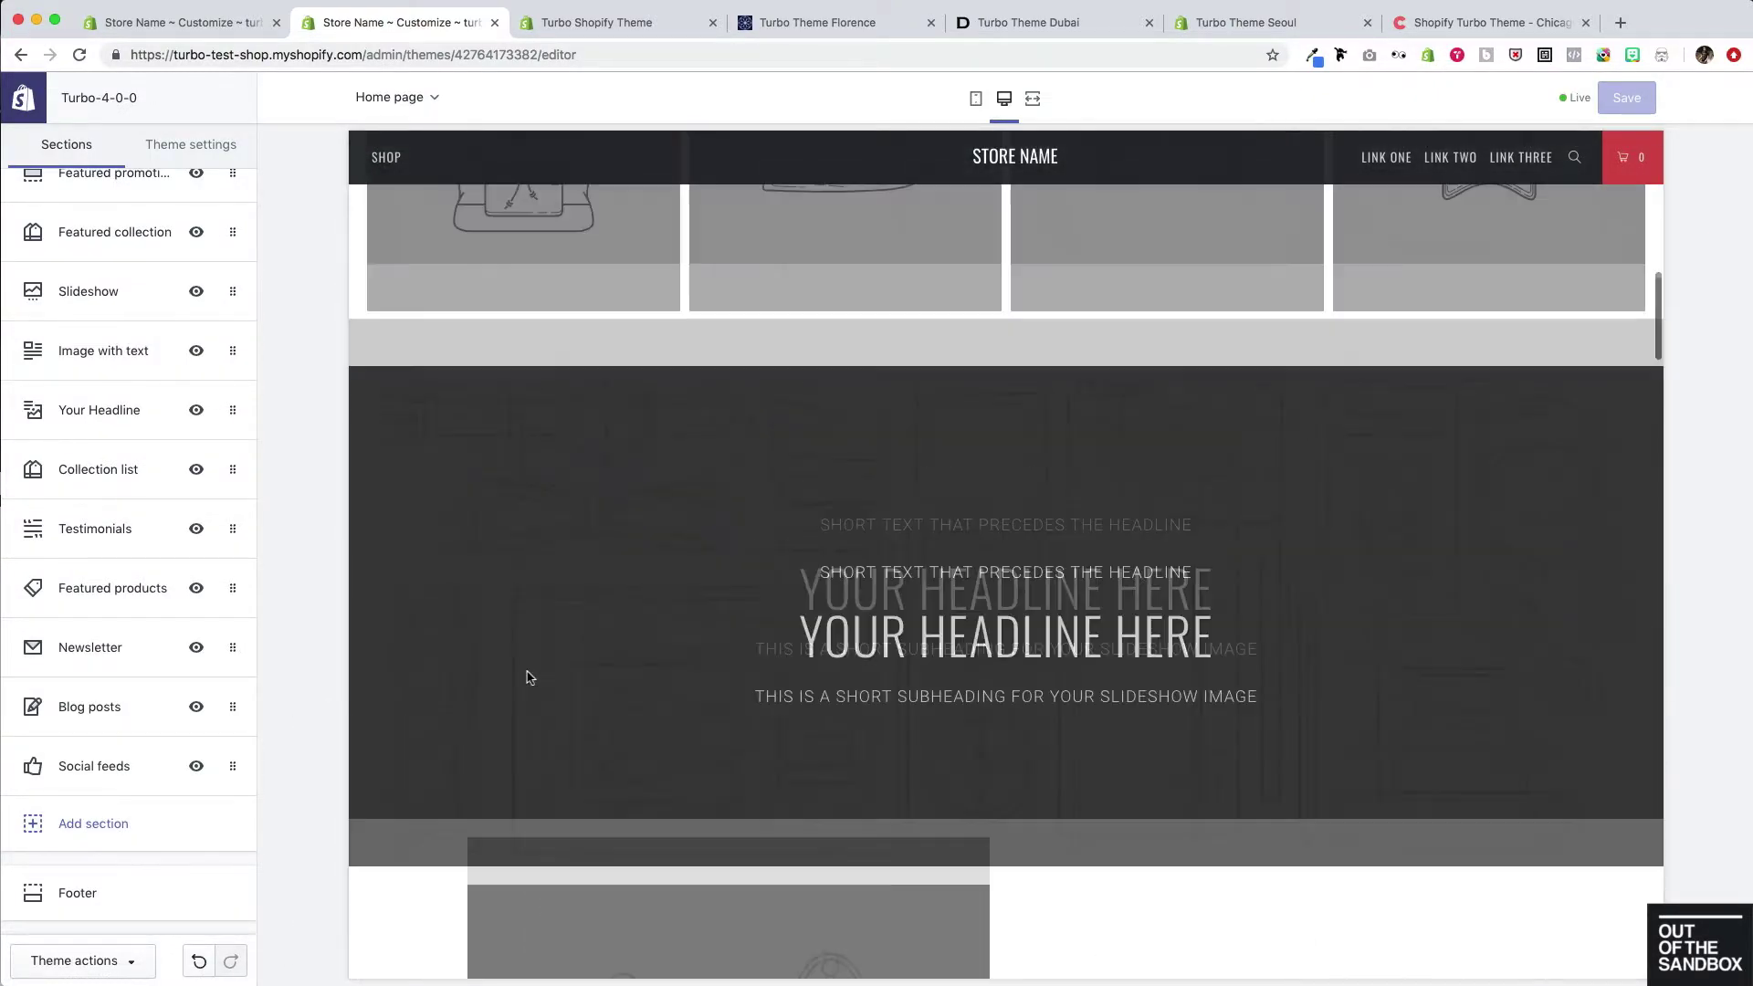
{"action": "scroll", "coordinate": [529, 675], "scroll_direction": "up", "scroll_amount": 10}
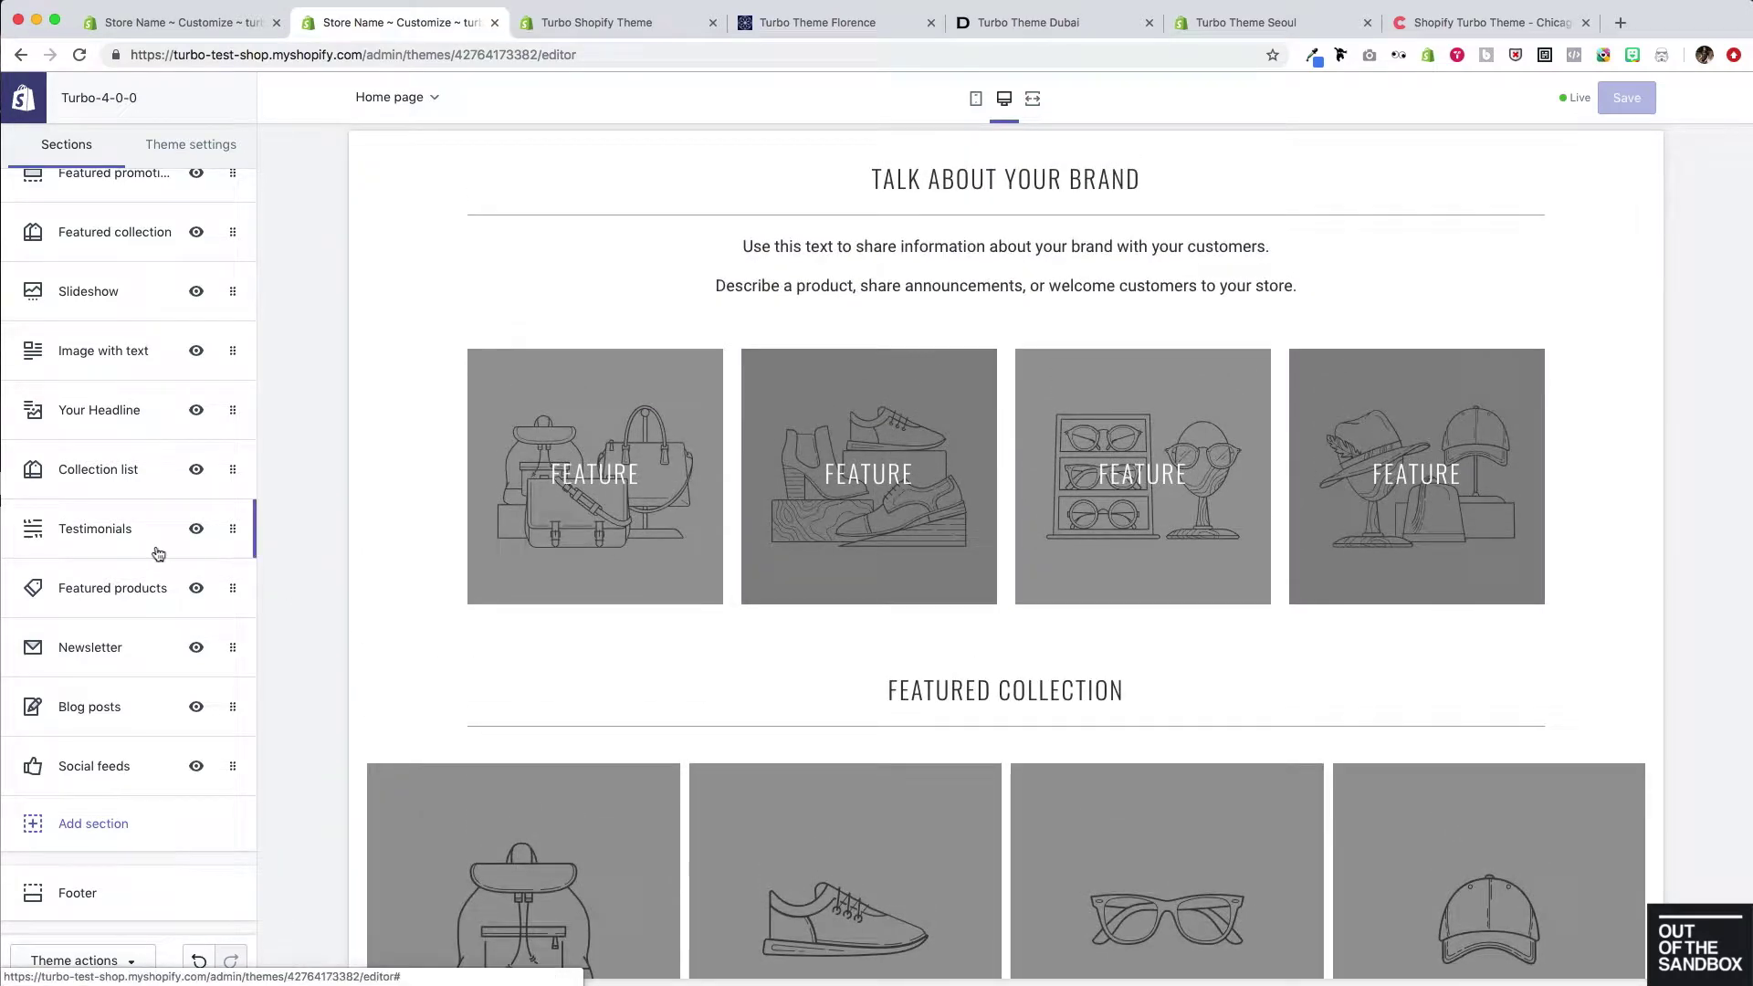
{"action": "scroll", "coordinate": [150, 548], "scroll_direction": "up", "scroll_amount": 5}
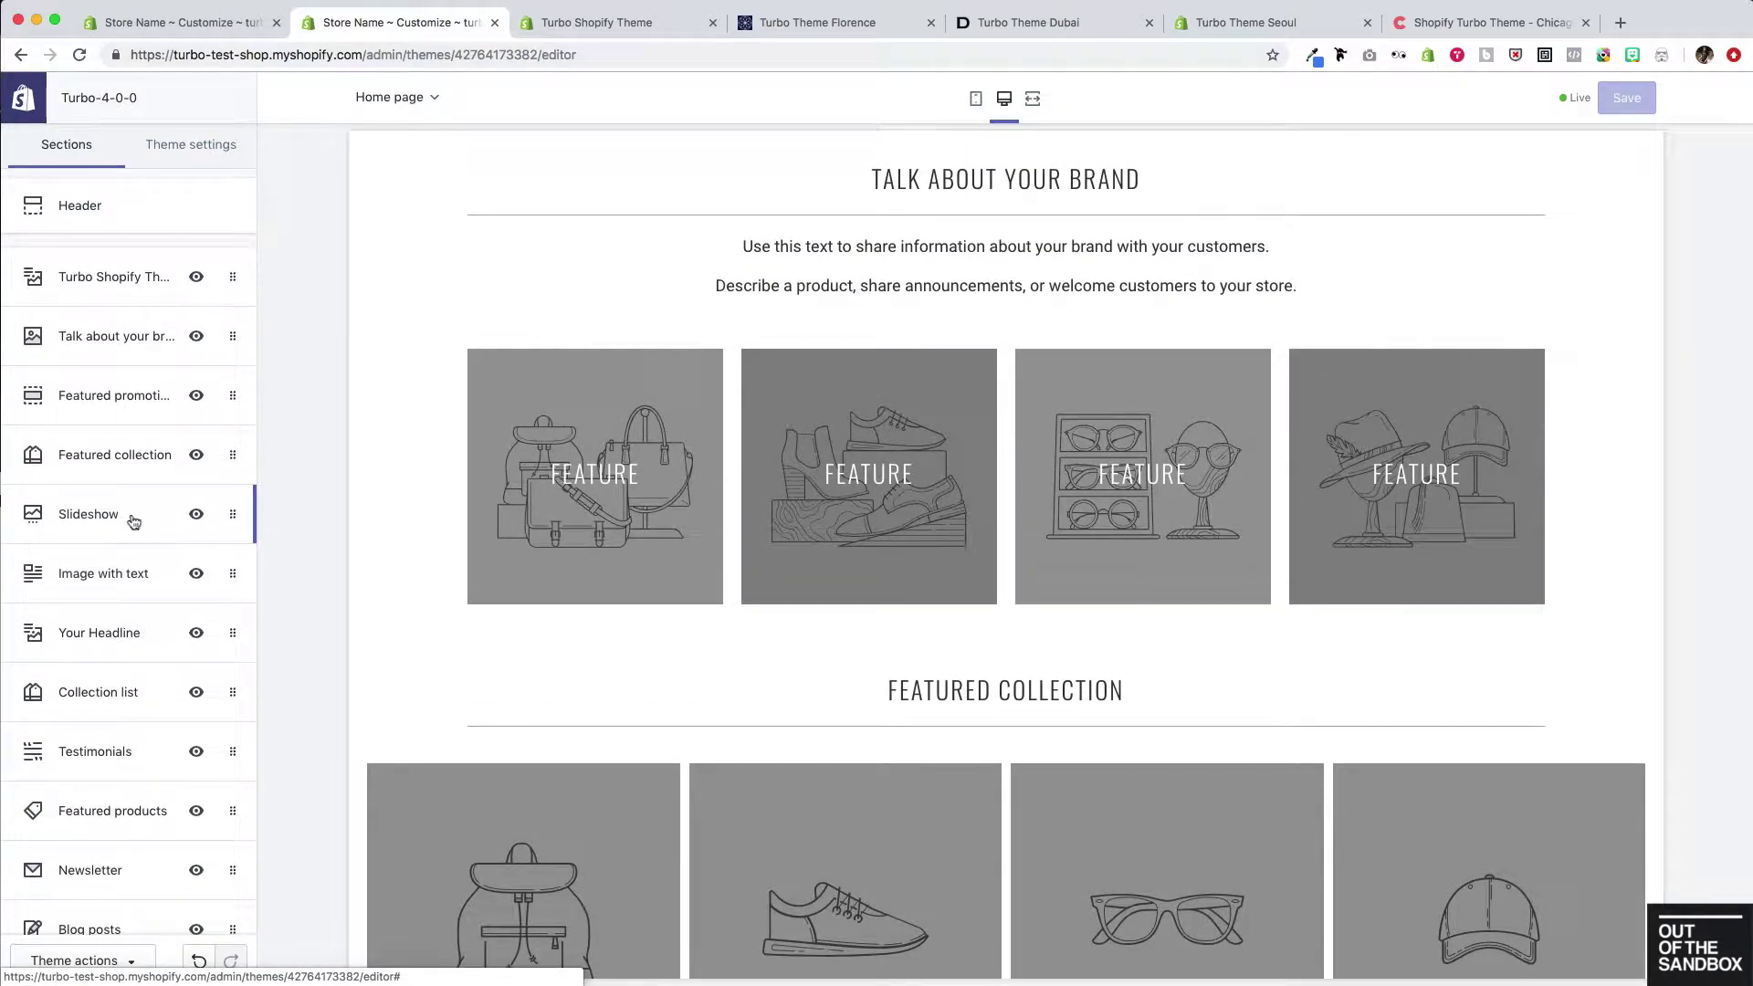
{"action": "left_click", "coordinate": [84, 398]}
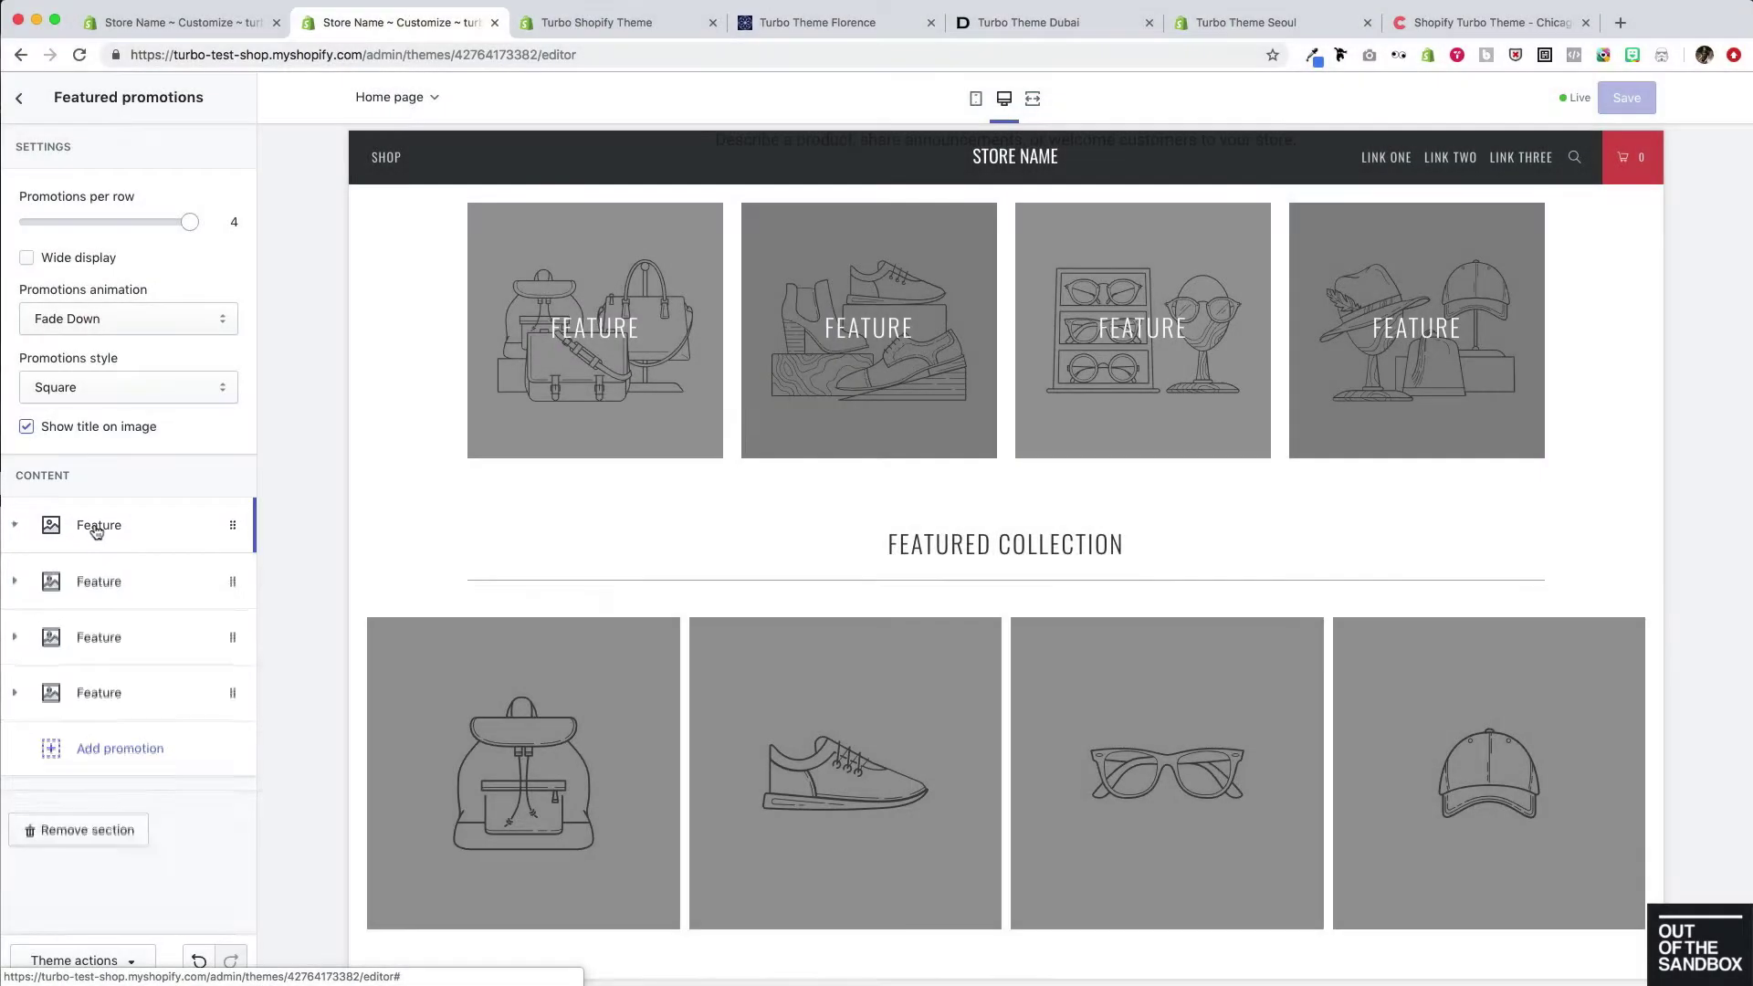
Expand the first Feature block to show its image, link and header fields.
{"action": "left_click", "coordinate": [96, 525]}
{"action": "scroll", "coordinate": [150, 562], "scroll_direction": "down", "scroll_amount": 1}
{"action": "scroll", "coordinate": [149, 566], "scroll_direction": "down", "scroll_amount": 5}
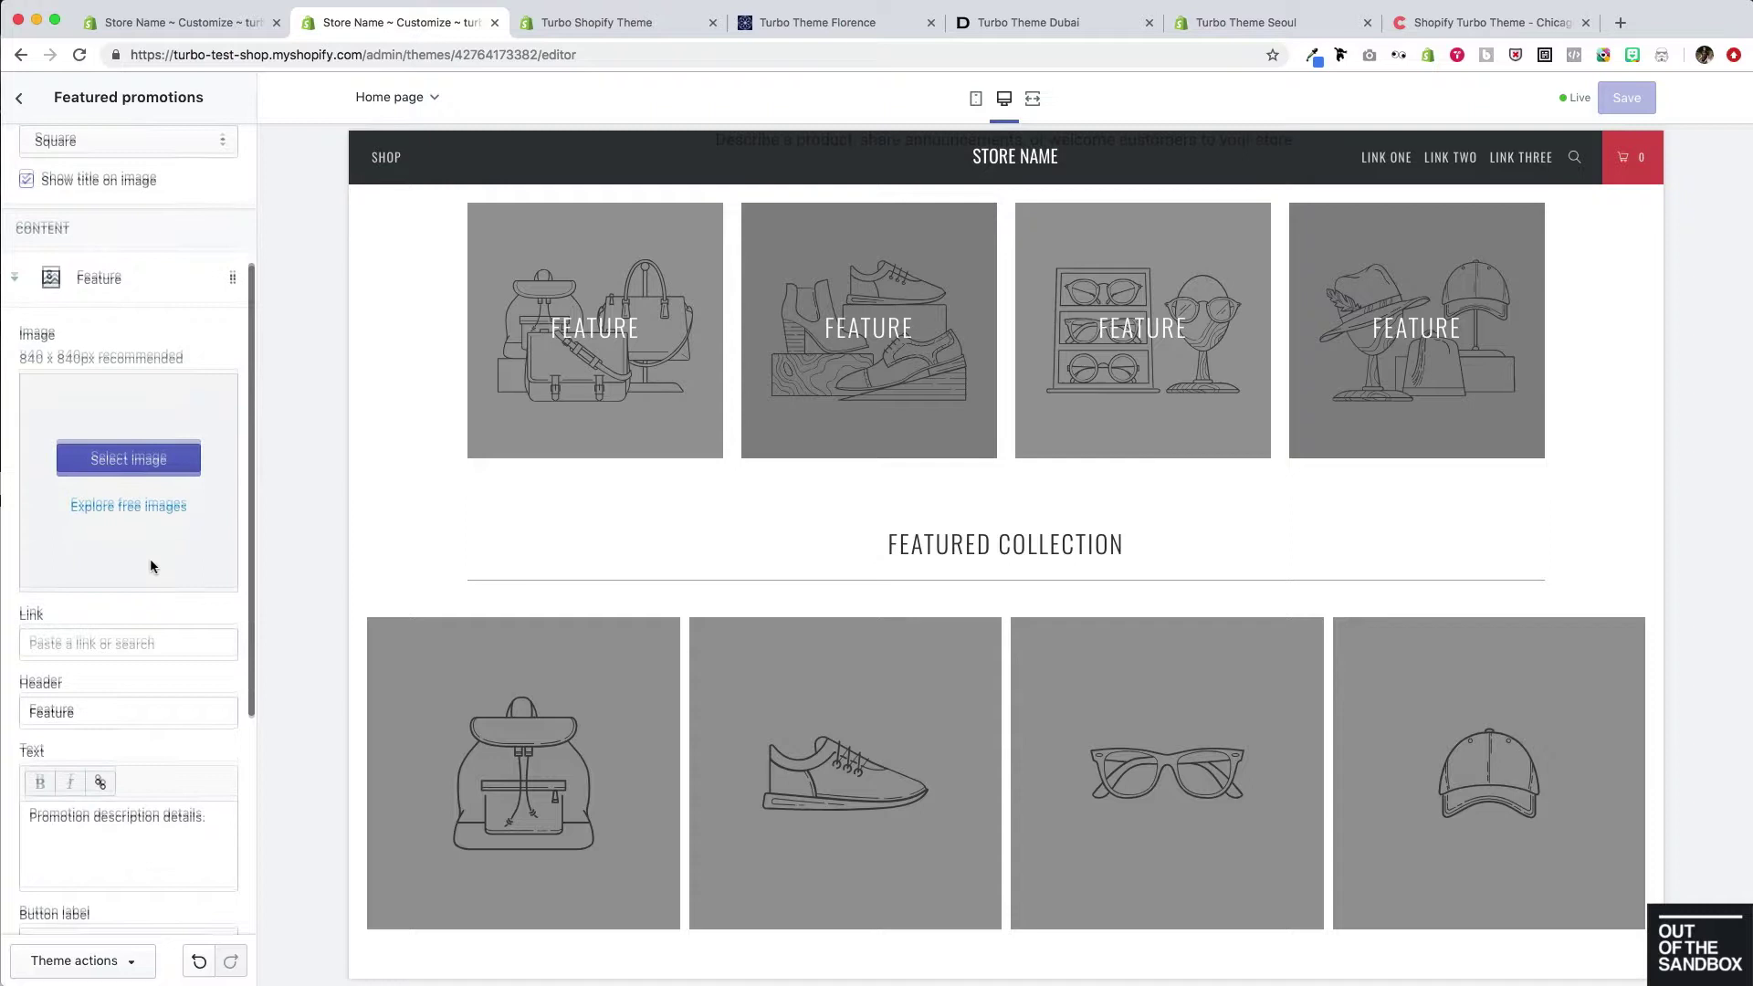
{"action": "scroll", "coordinate": [150, 566], "scroll_direction": "up", "scroll_amount": 6}
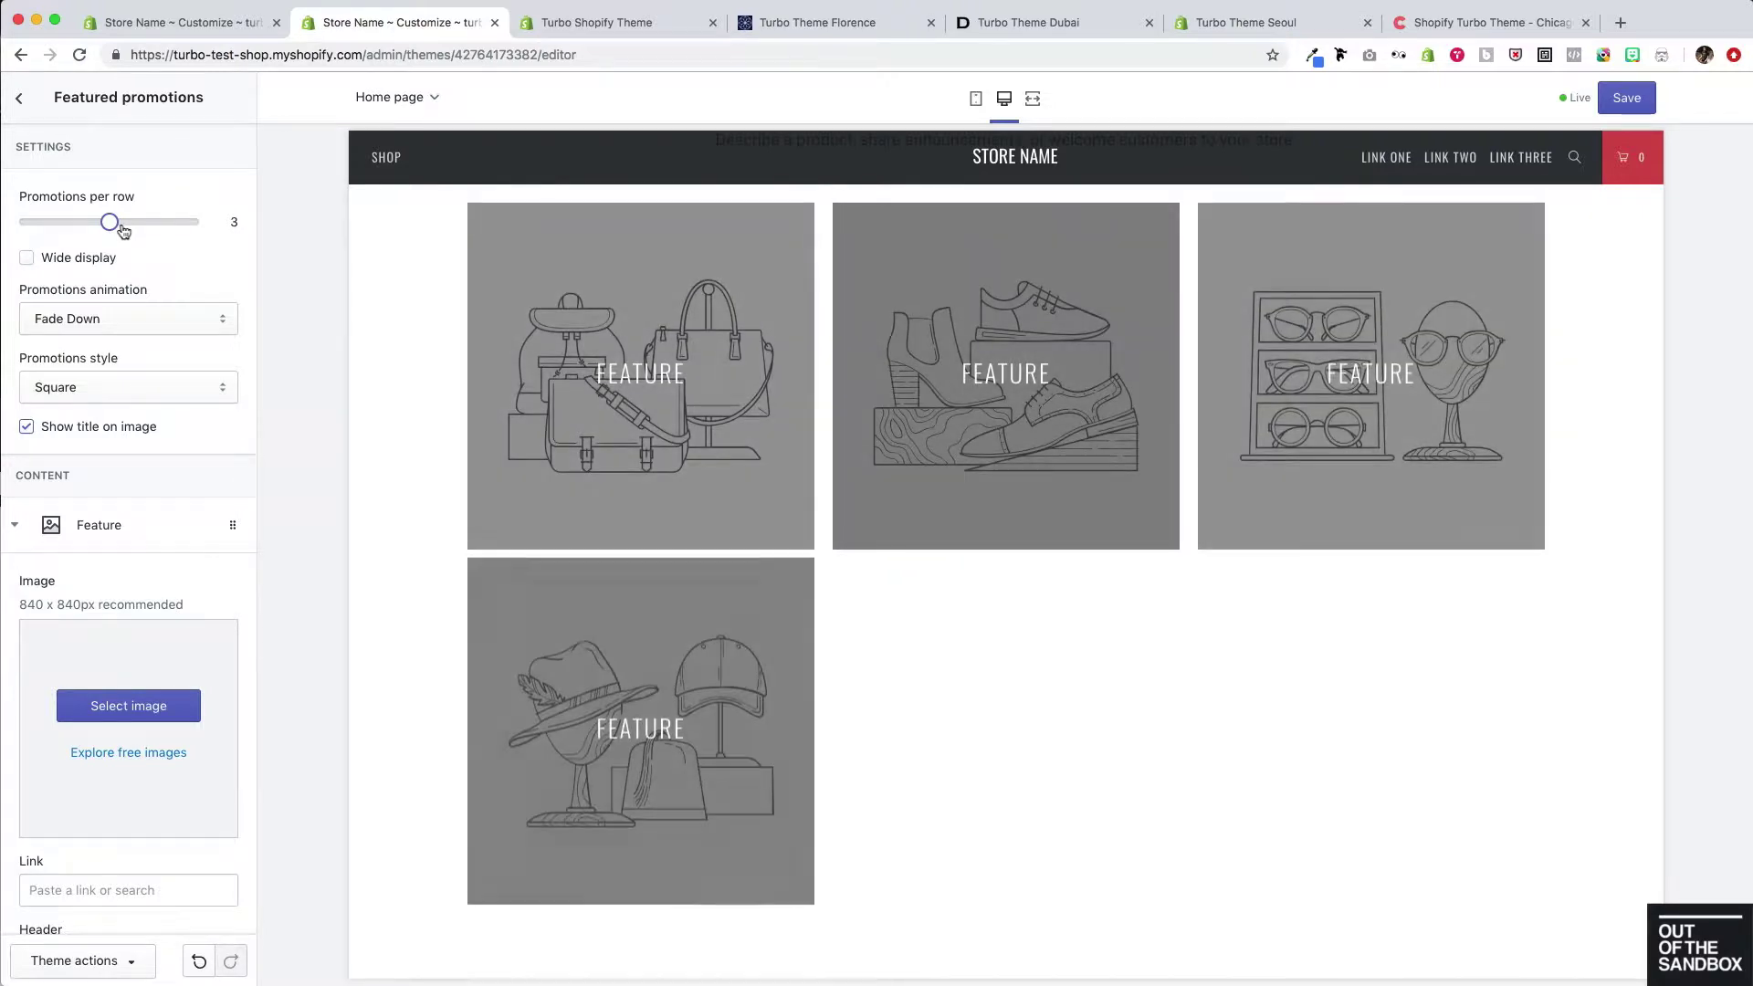
{"action": "scroll", "coordinate": [163, 250], "scroll_direction": "down", "scroll_amount": 1}
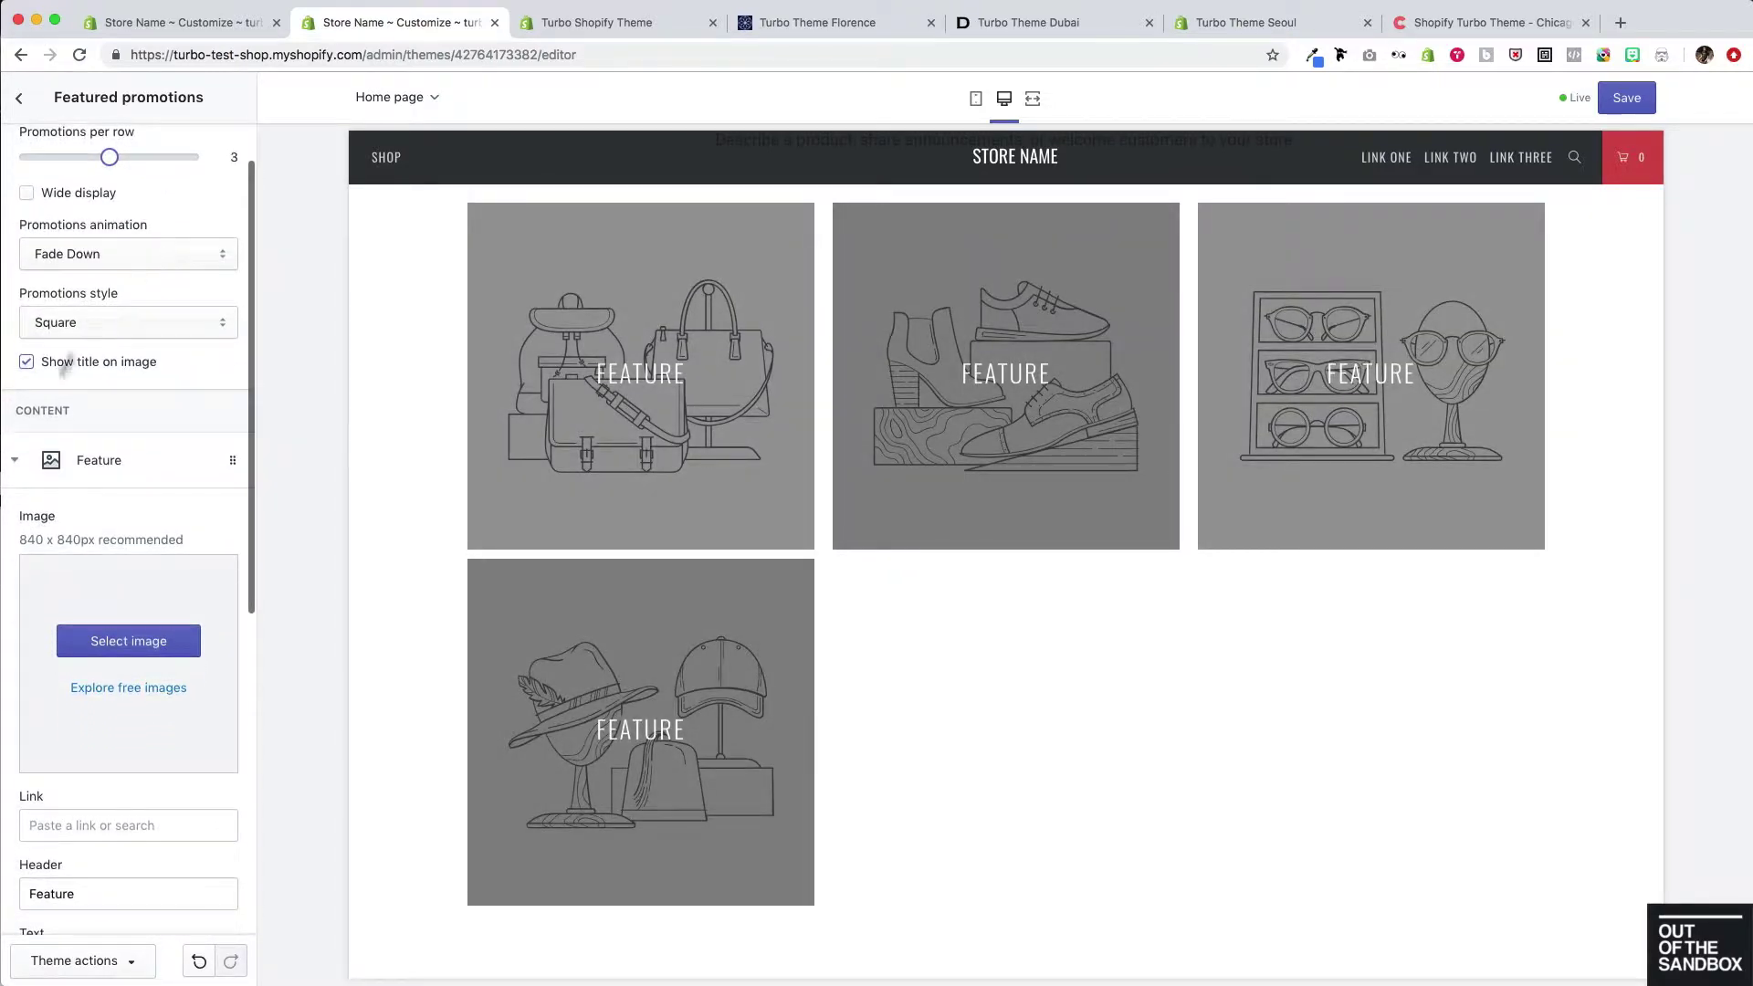
{"action": "left_click", "coordinate": [95, 464]}
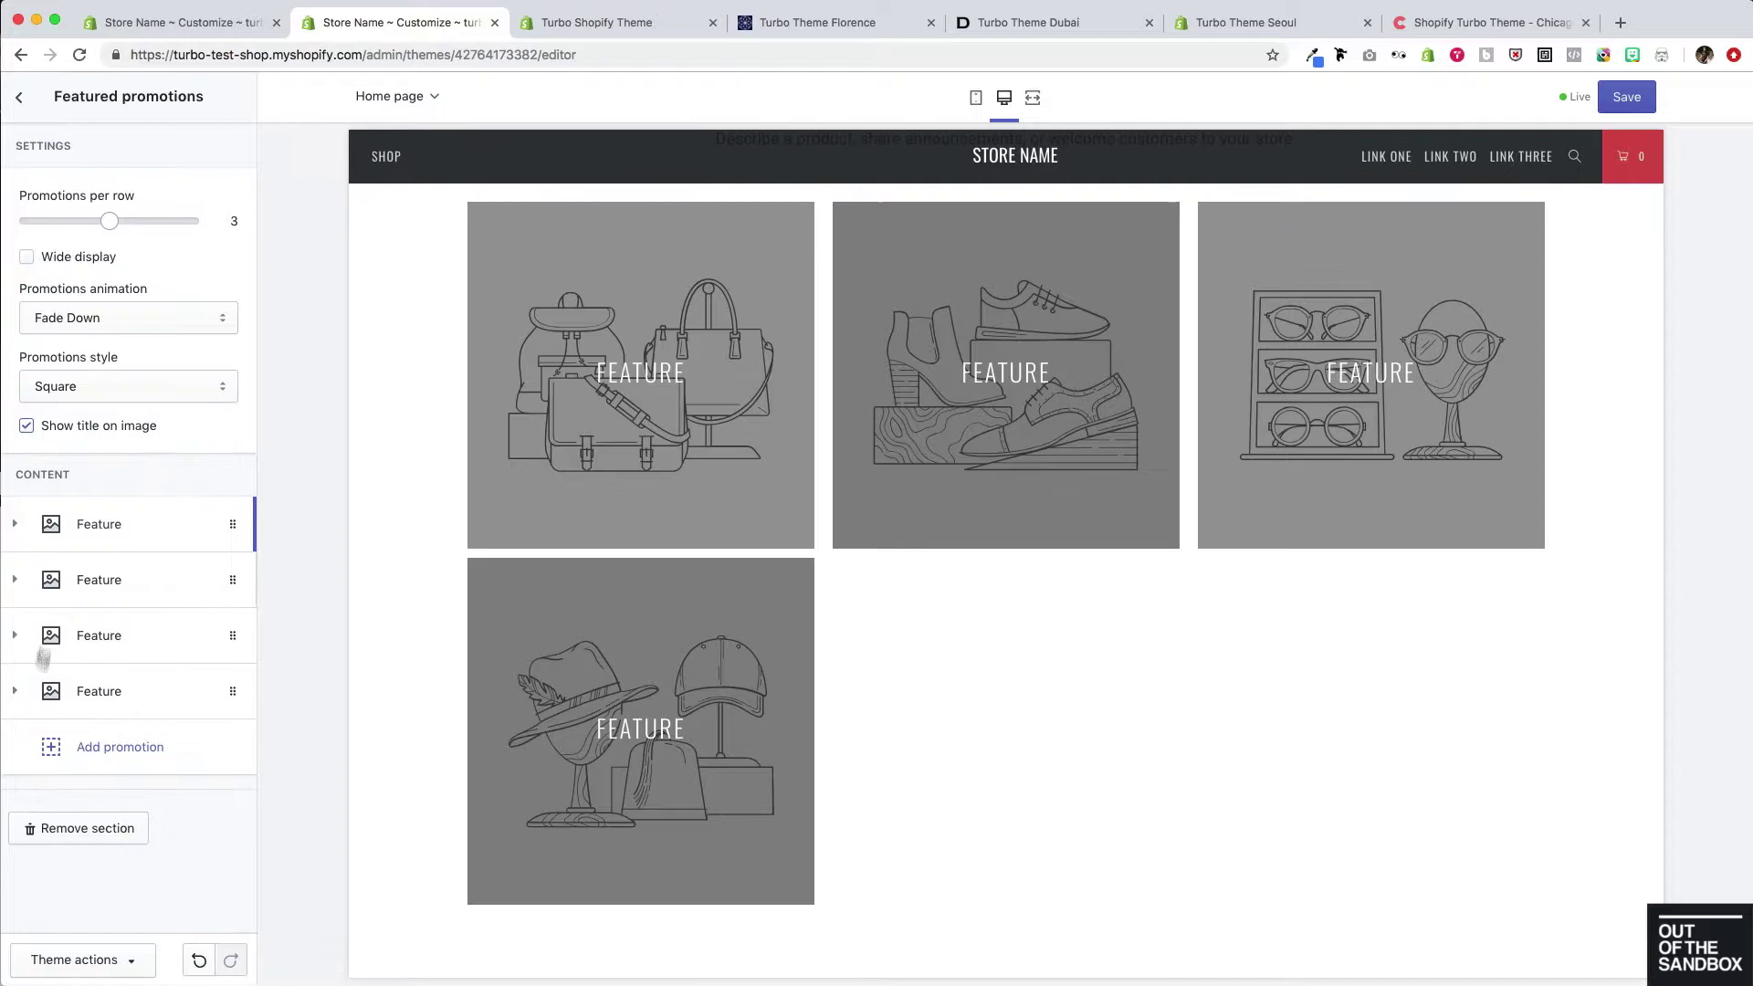
{"action": "left_click", "coordinate": [96, 749]}
{"action": "scroll", "coordinate": [164, 728], "scroll_direction": "down", "scroll_amount": 5}
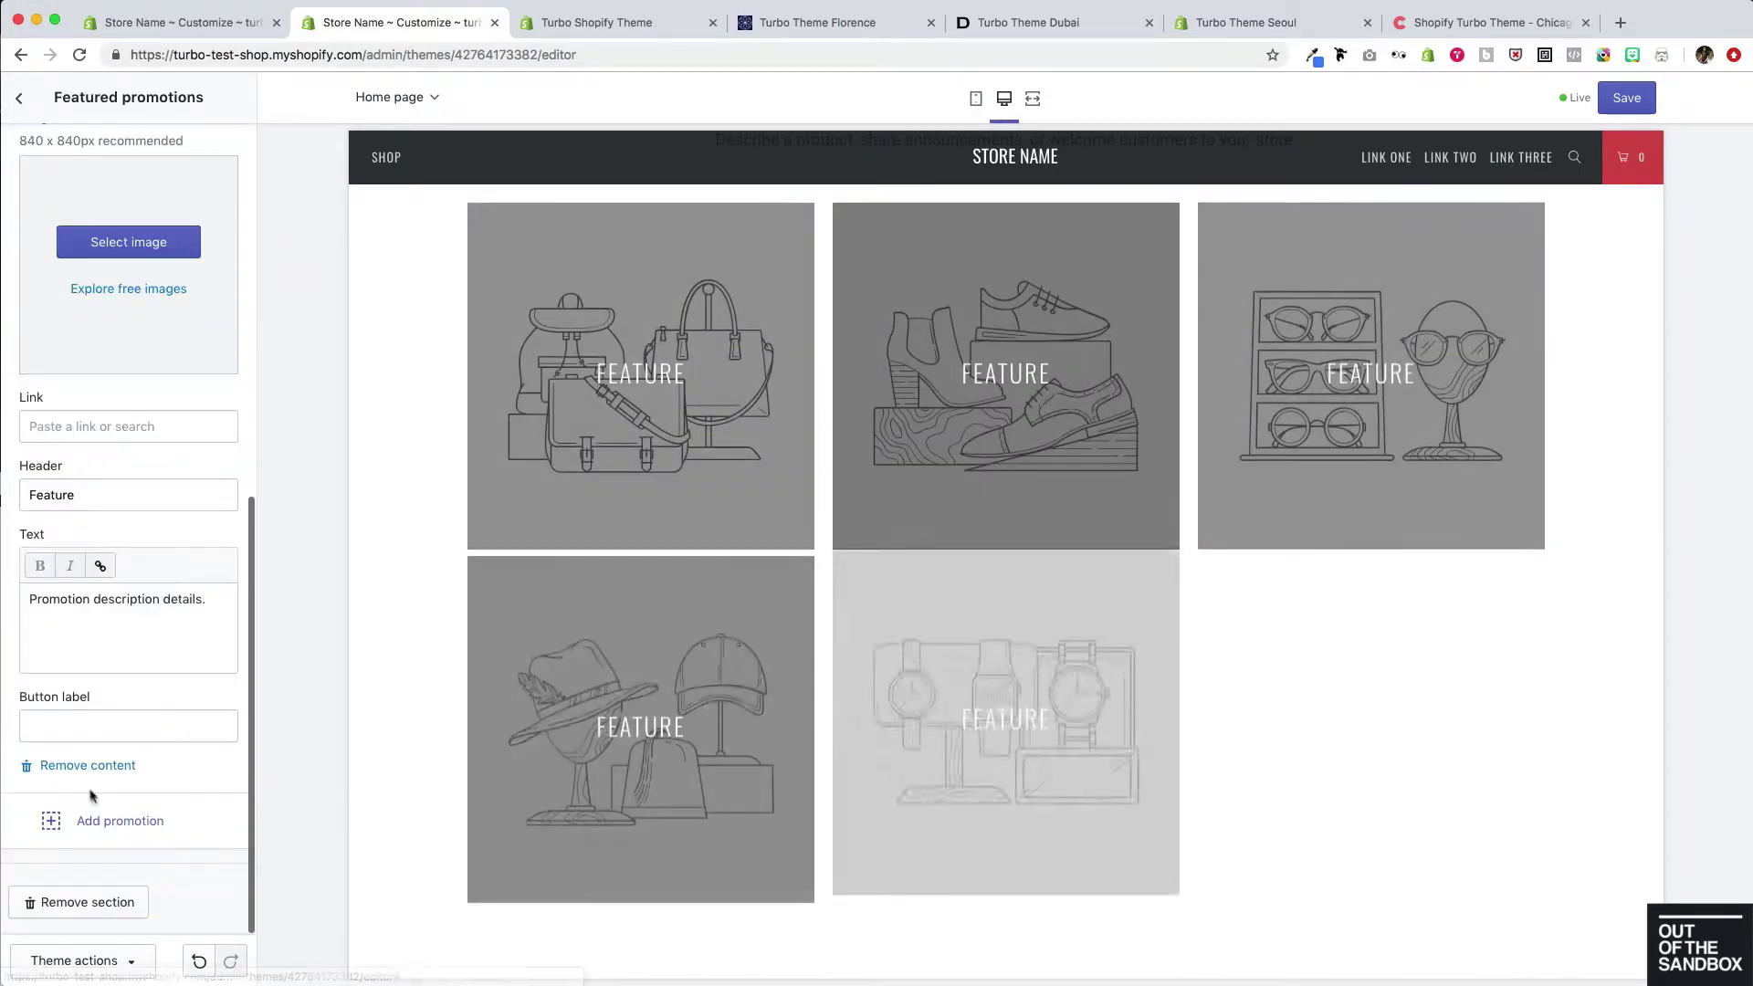
{"action": "left_click", "coordinate": [128, 821]}
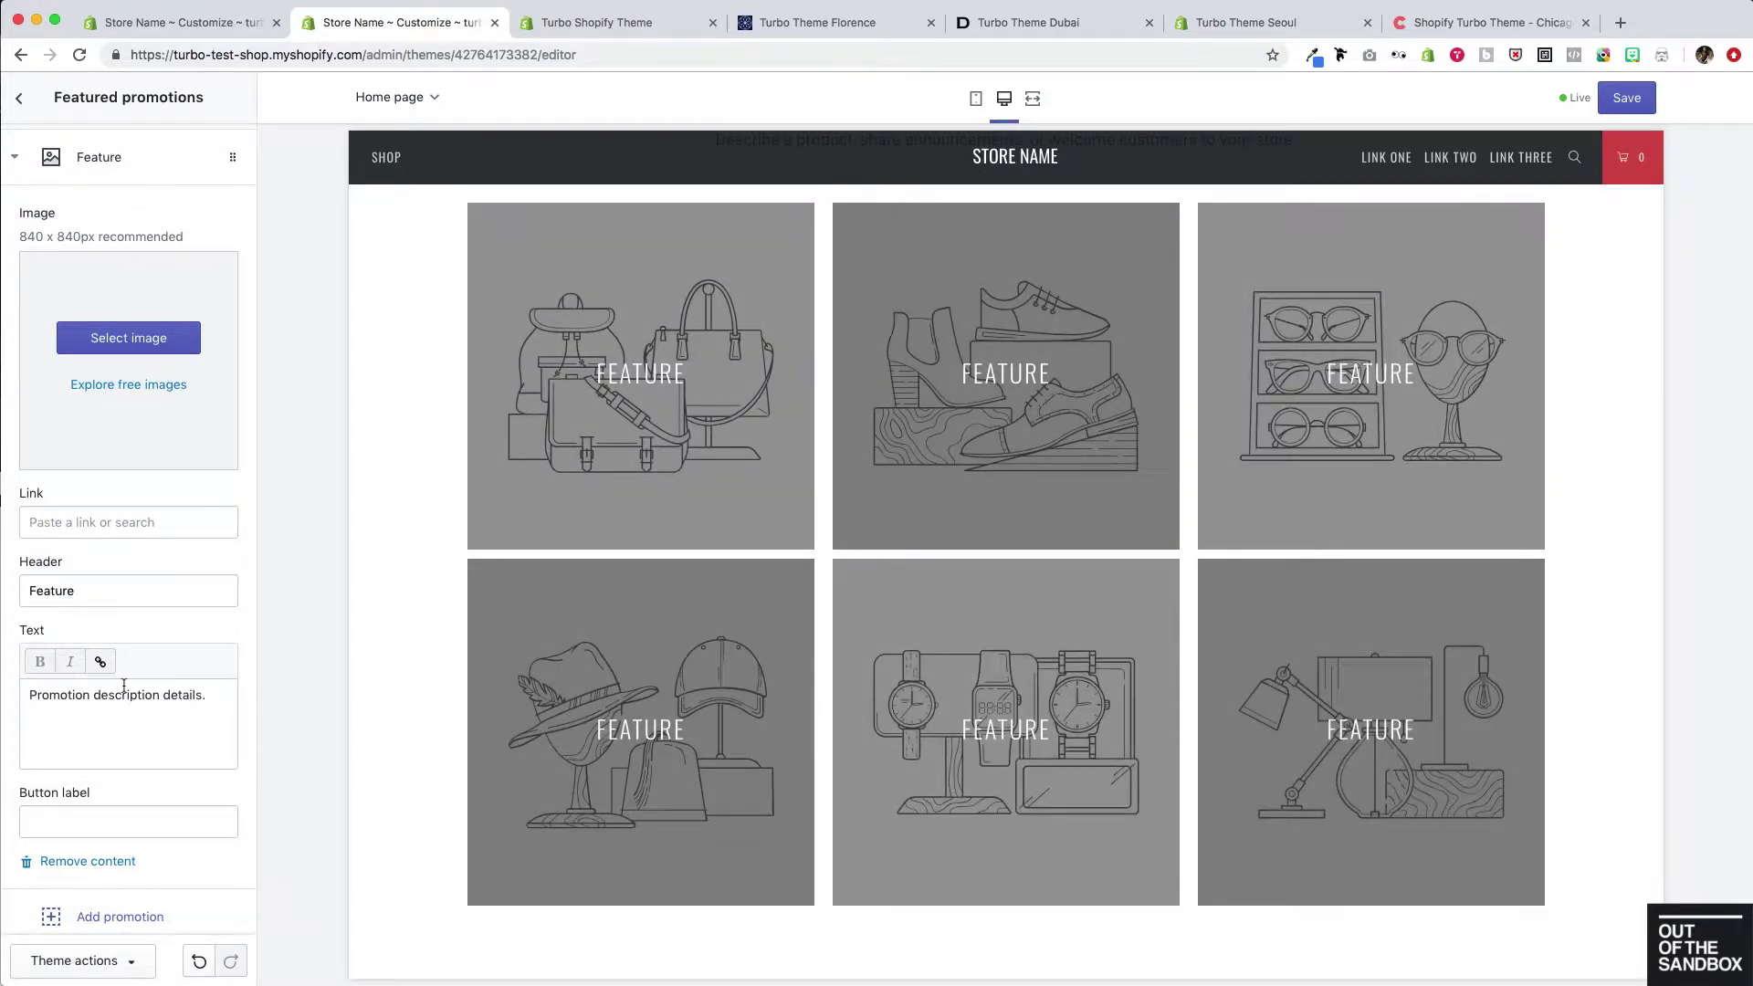
{"action": "scroll", "coordinate": [128, 606], "scroll_direction": "down", "scroll_amount": 2}
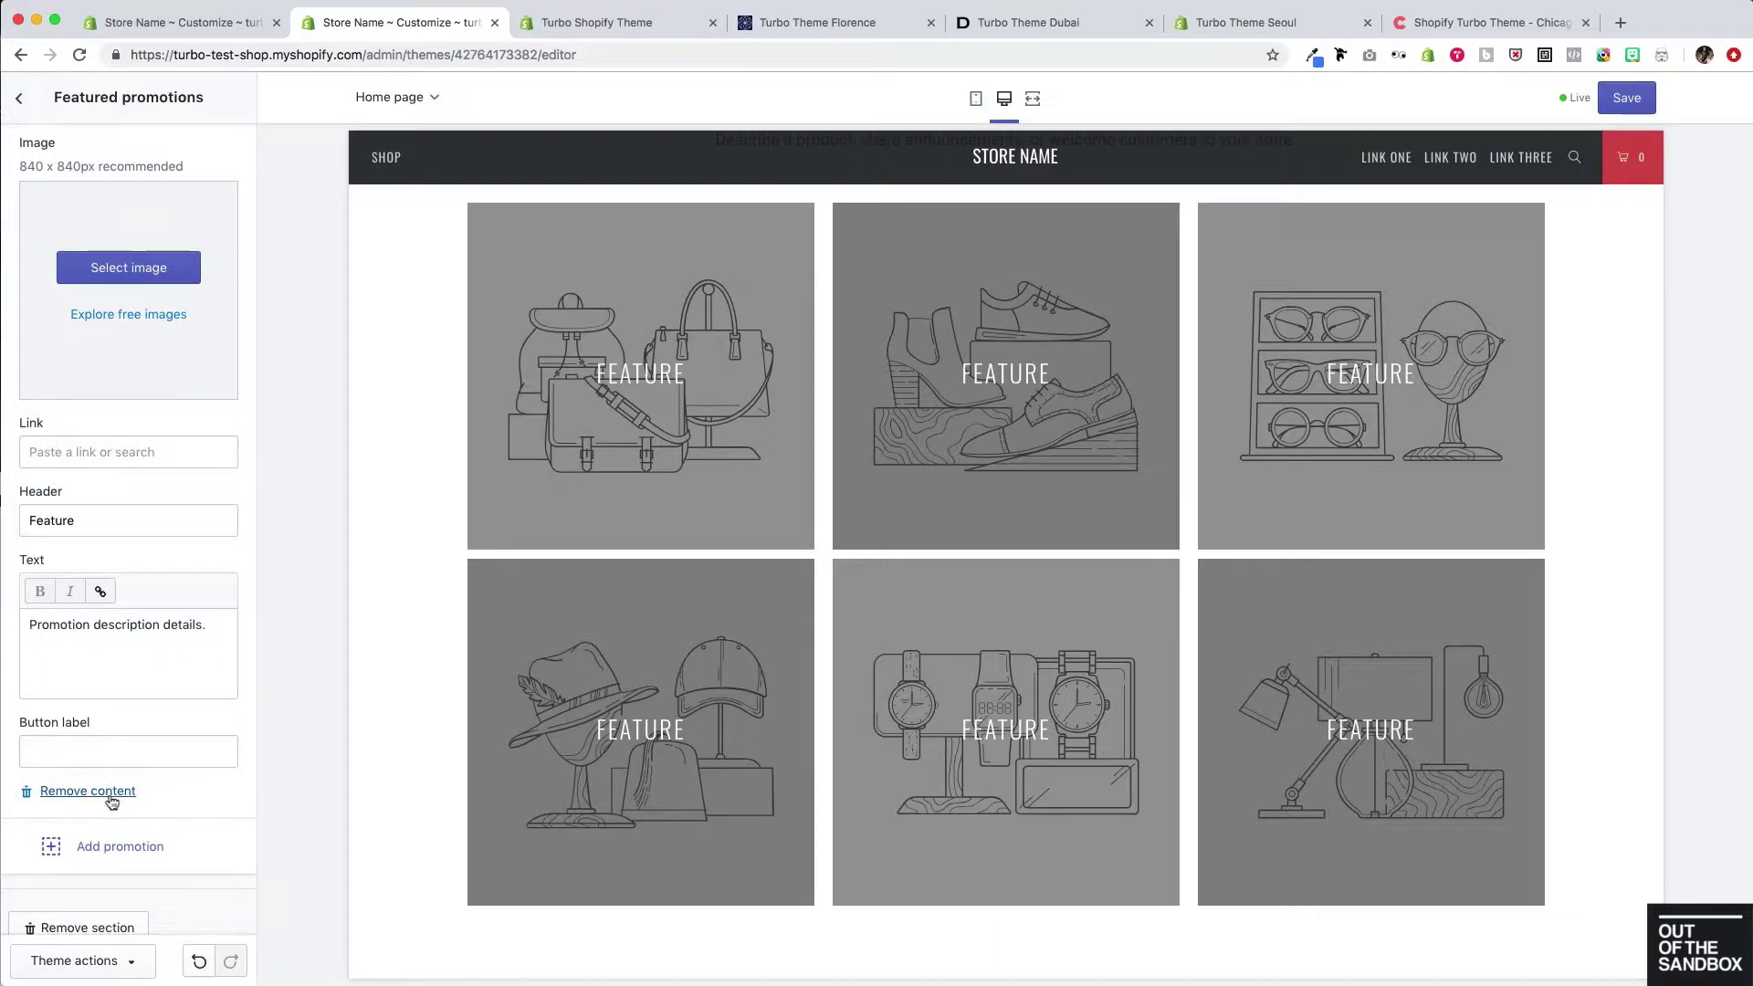
{"action": "left_click", "coordinate": [88, 791]}
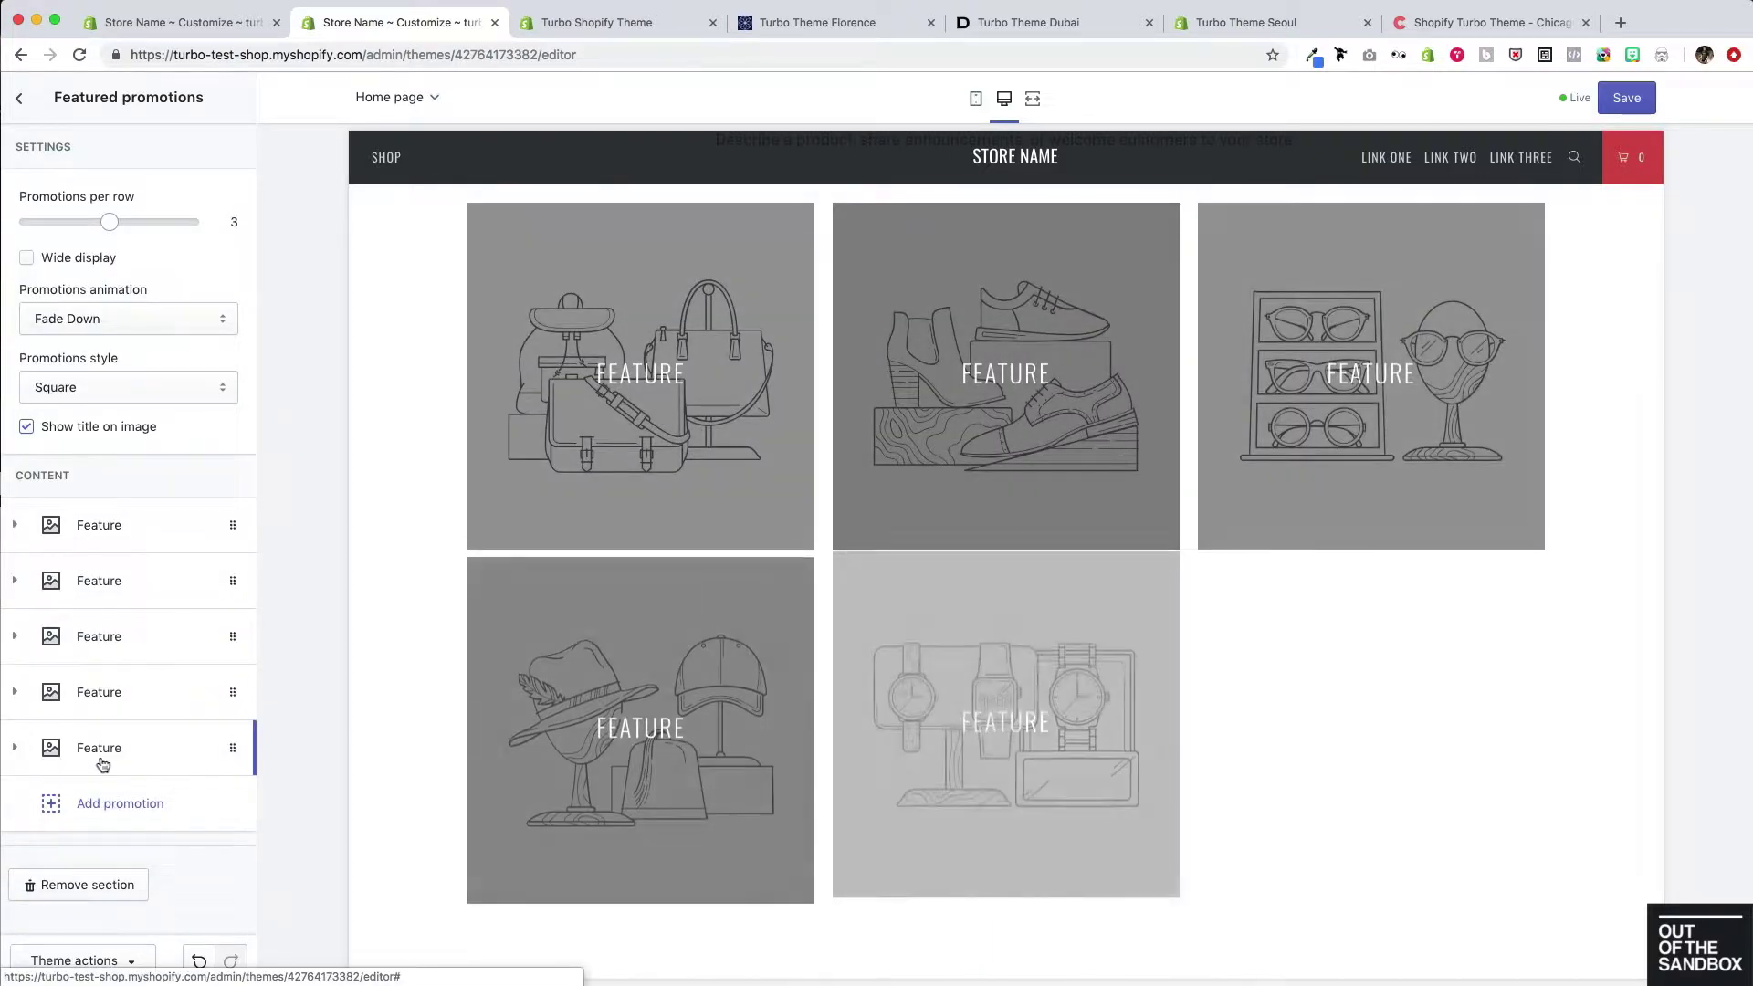
{"action": "left_click", "coordinate": [102, 750]}
{"action": "scroll", "coordinate": [110, 767], "scroll_direction": "down", "scroll_amount": 10}
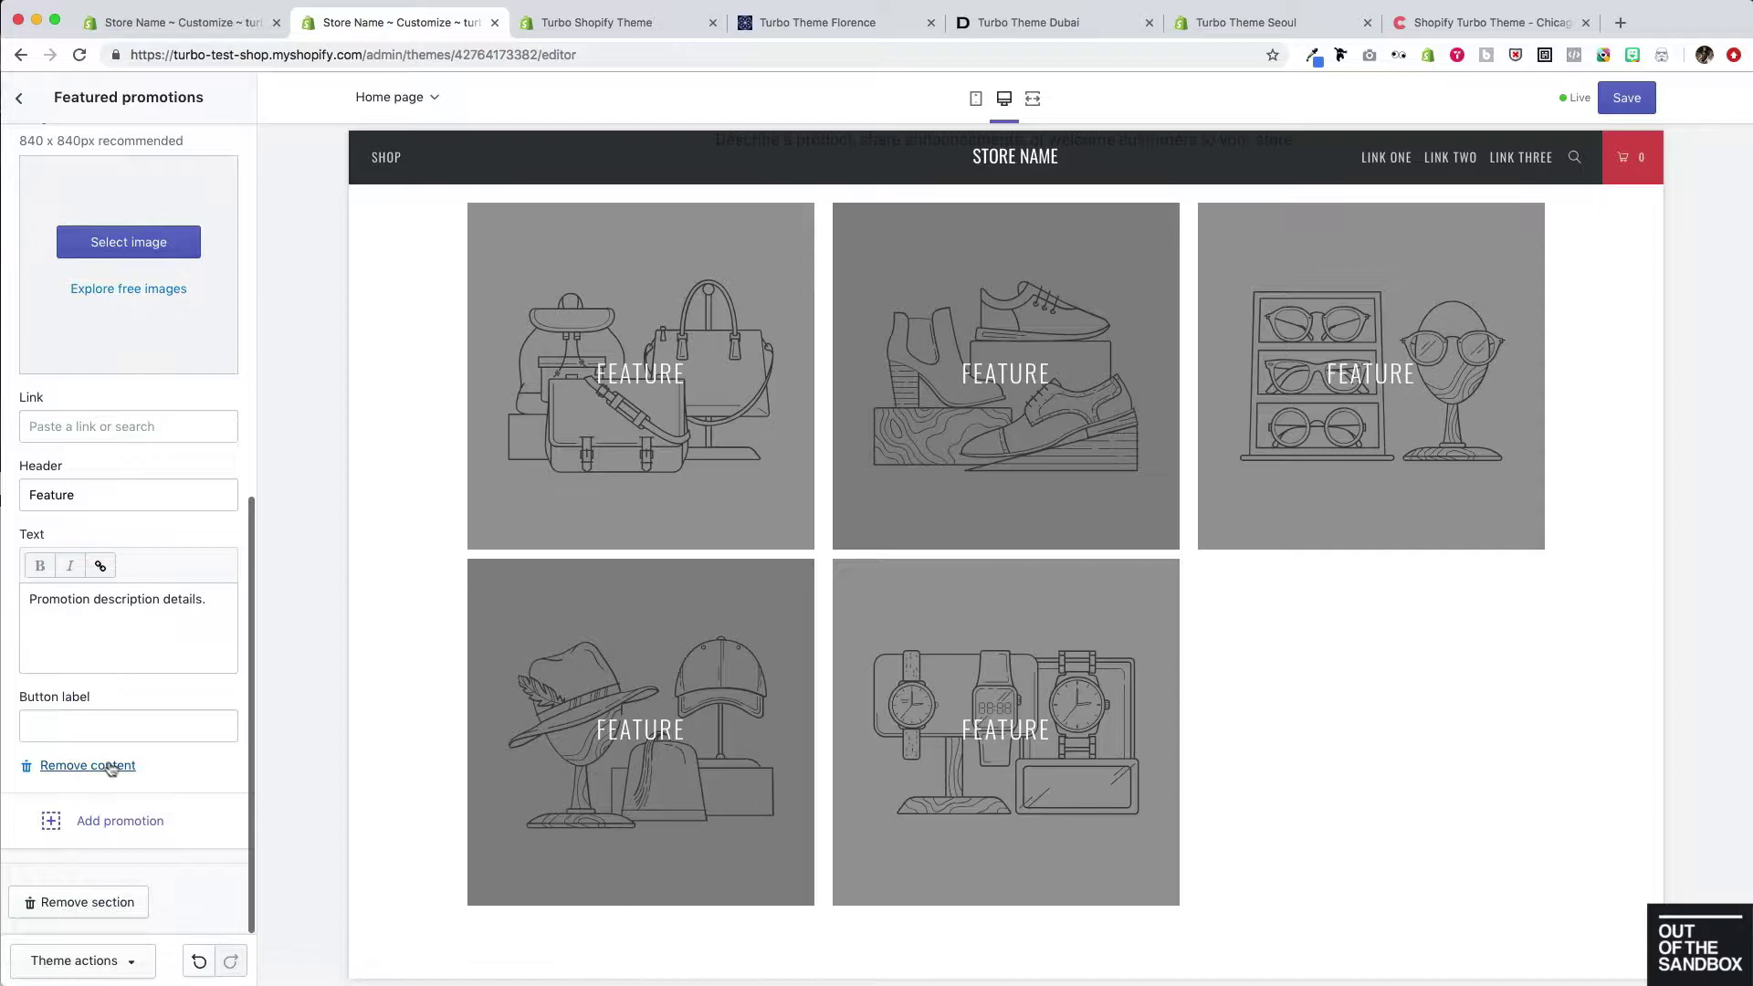
{"action": "left_click", "coordinate": [112, 768]}
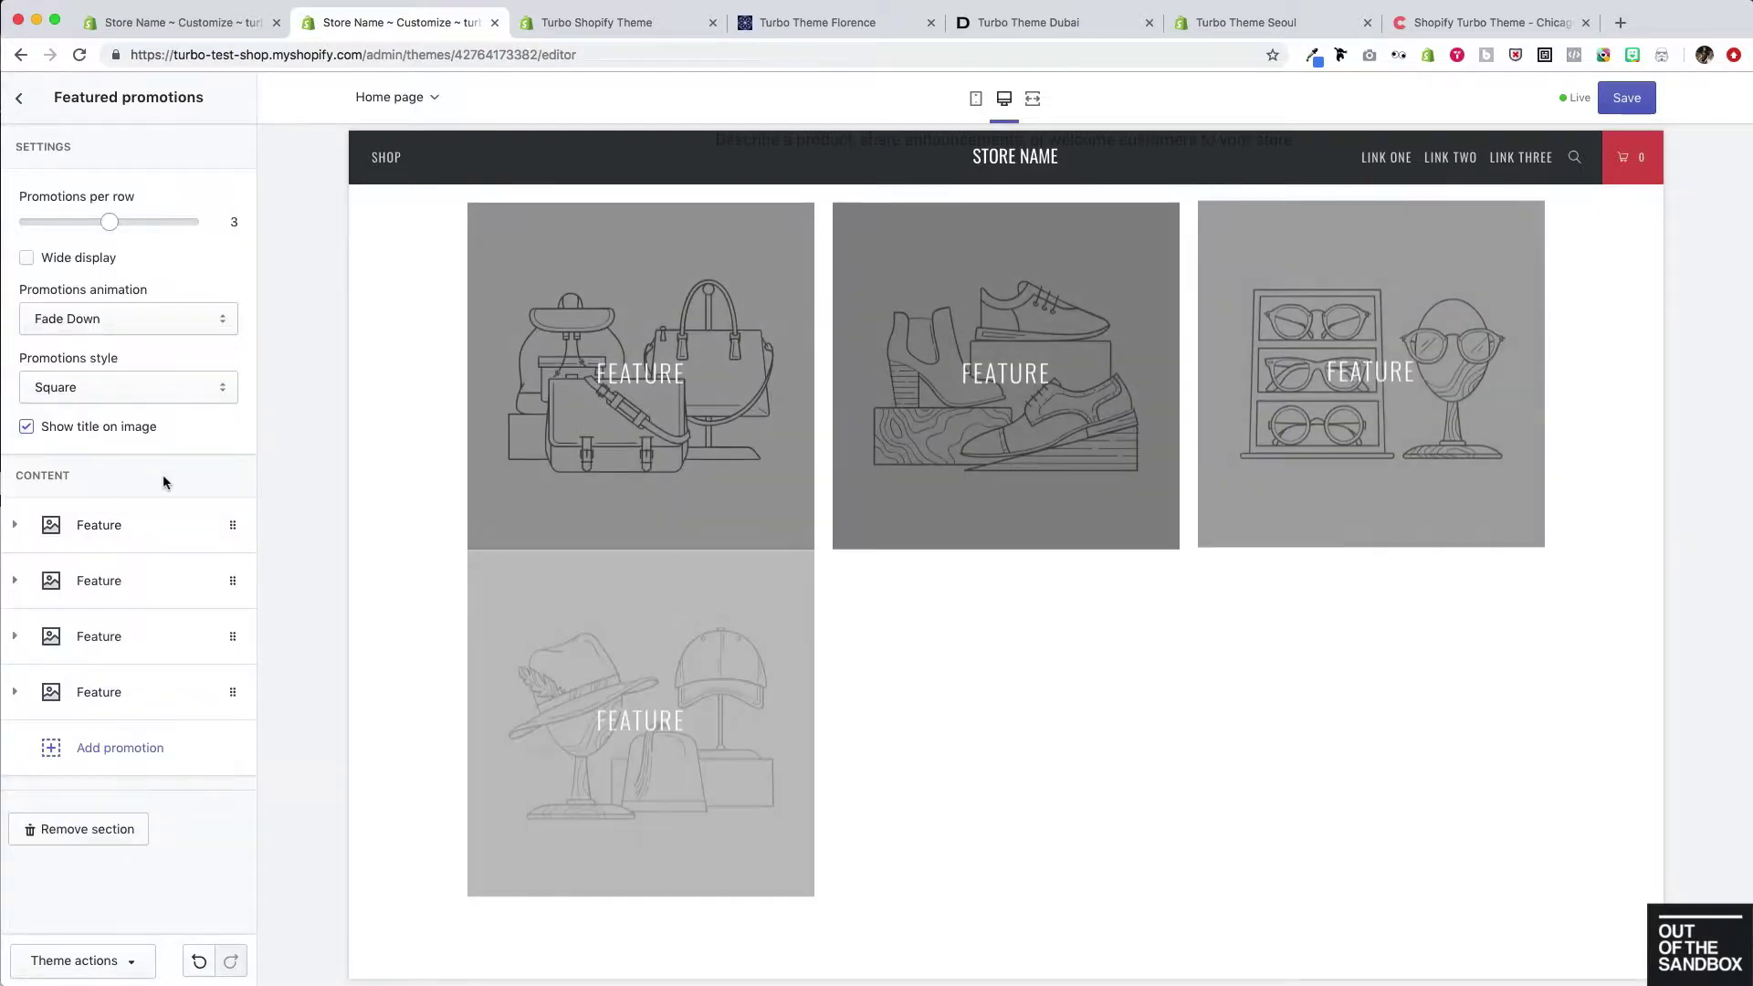
{"action": "left_click_drag", "start_coordinate": [137, 228], "coordinate": [189, 222]}
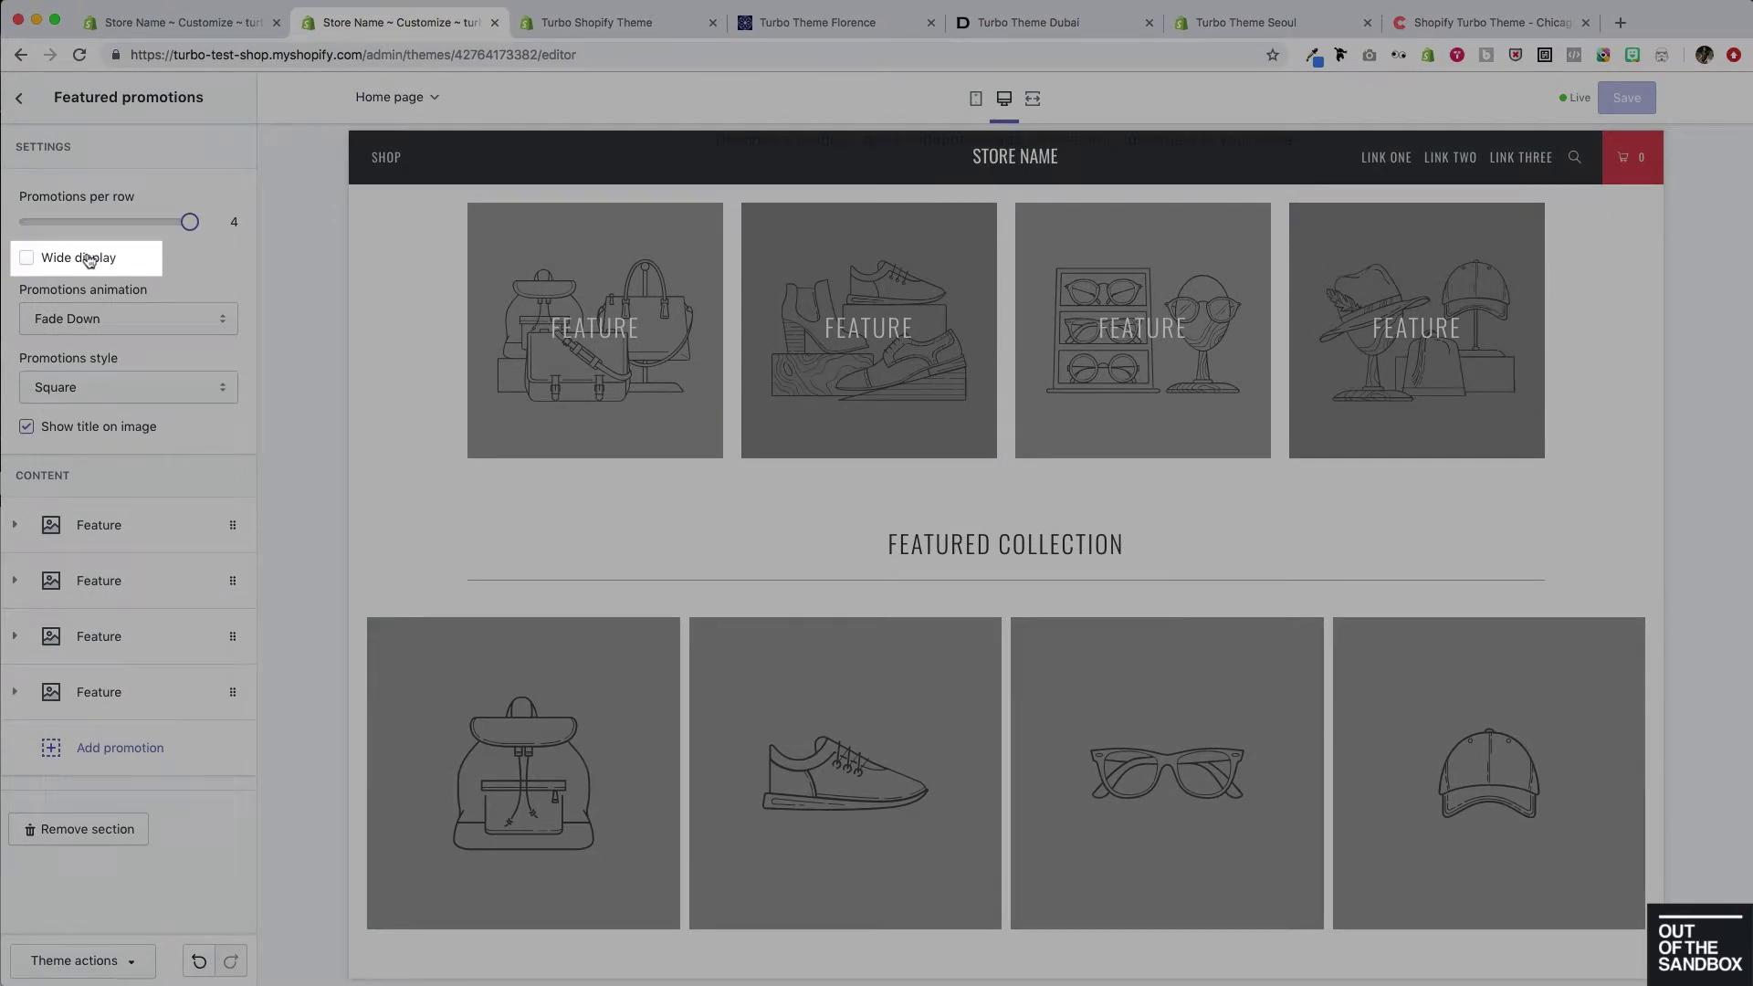
{"action": "left_click", "coordinate": [88, 260]}
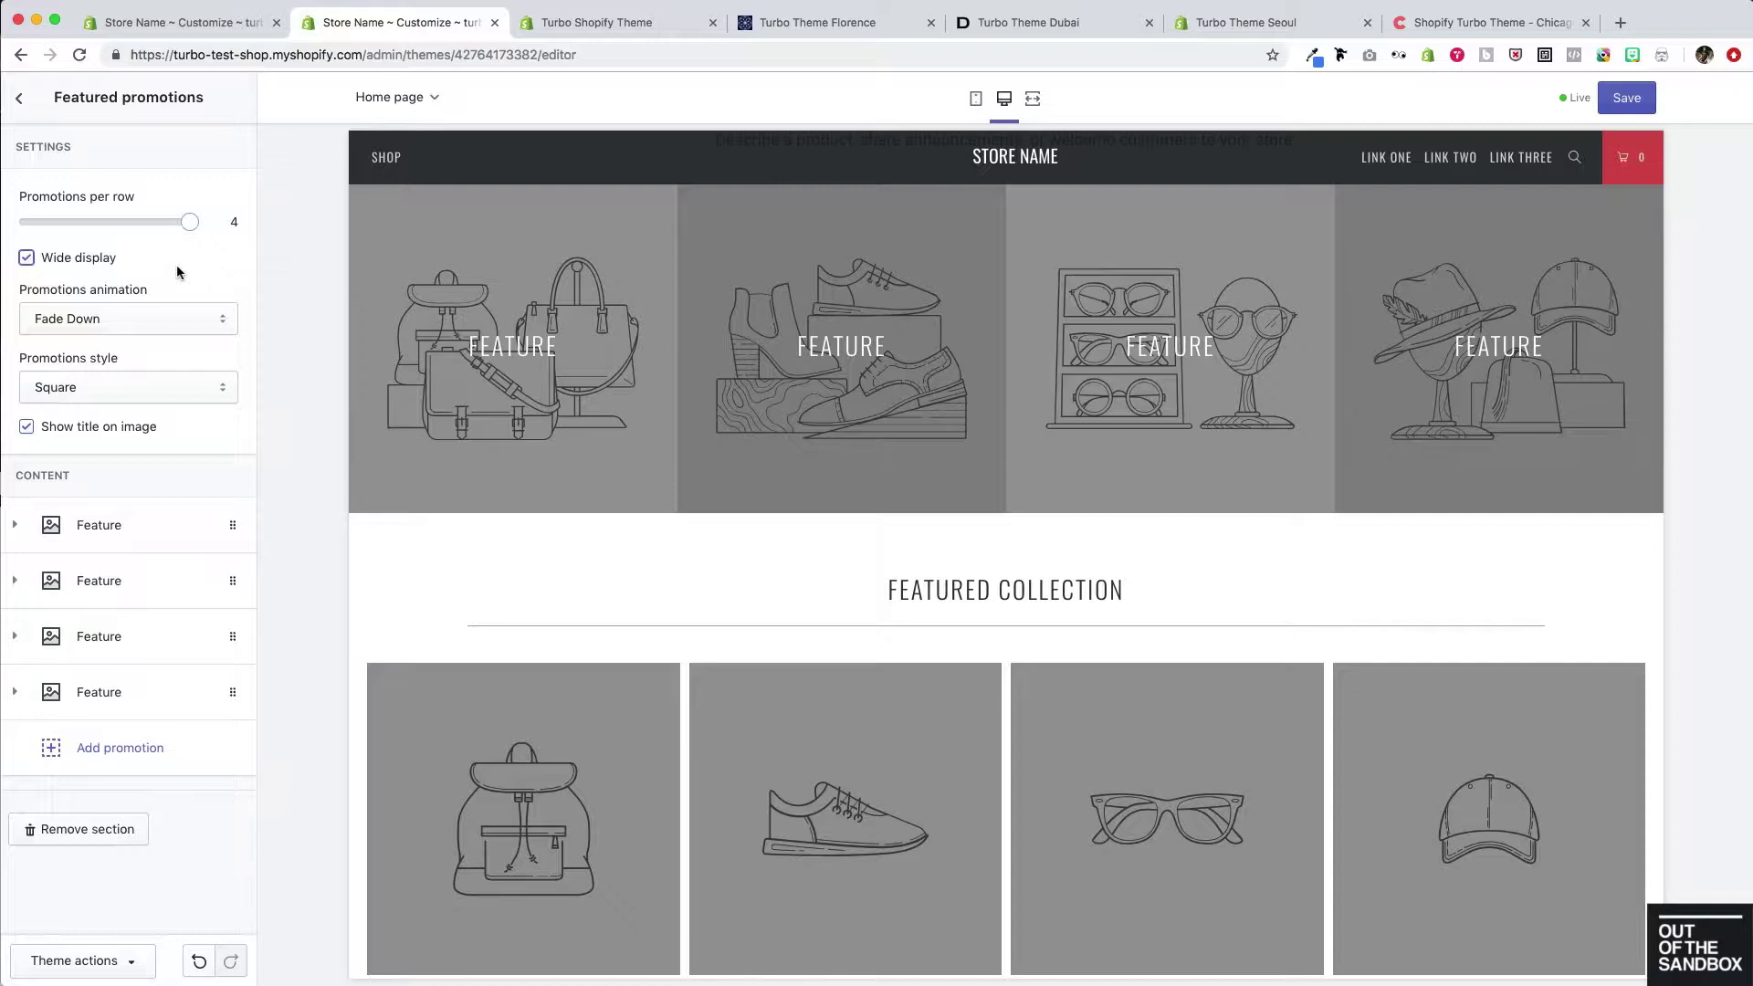
{"action": "left_click", "coordinate": [97, 261]}
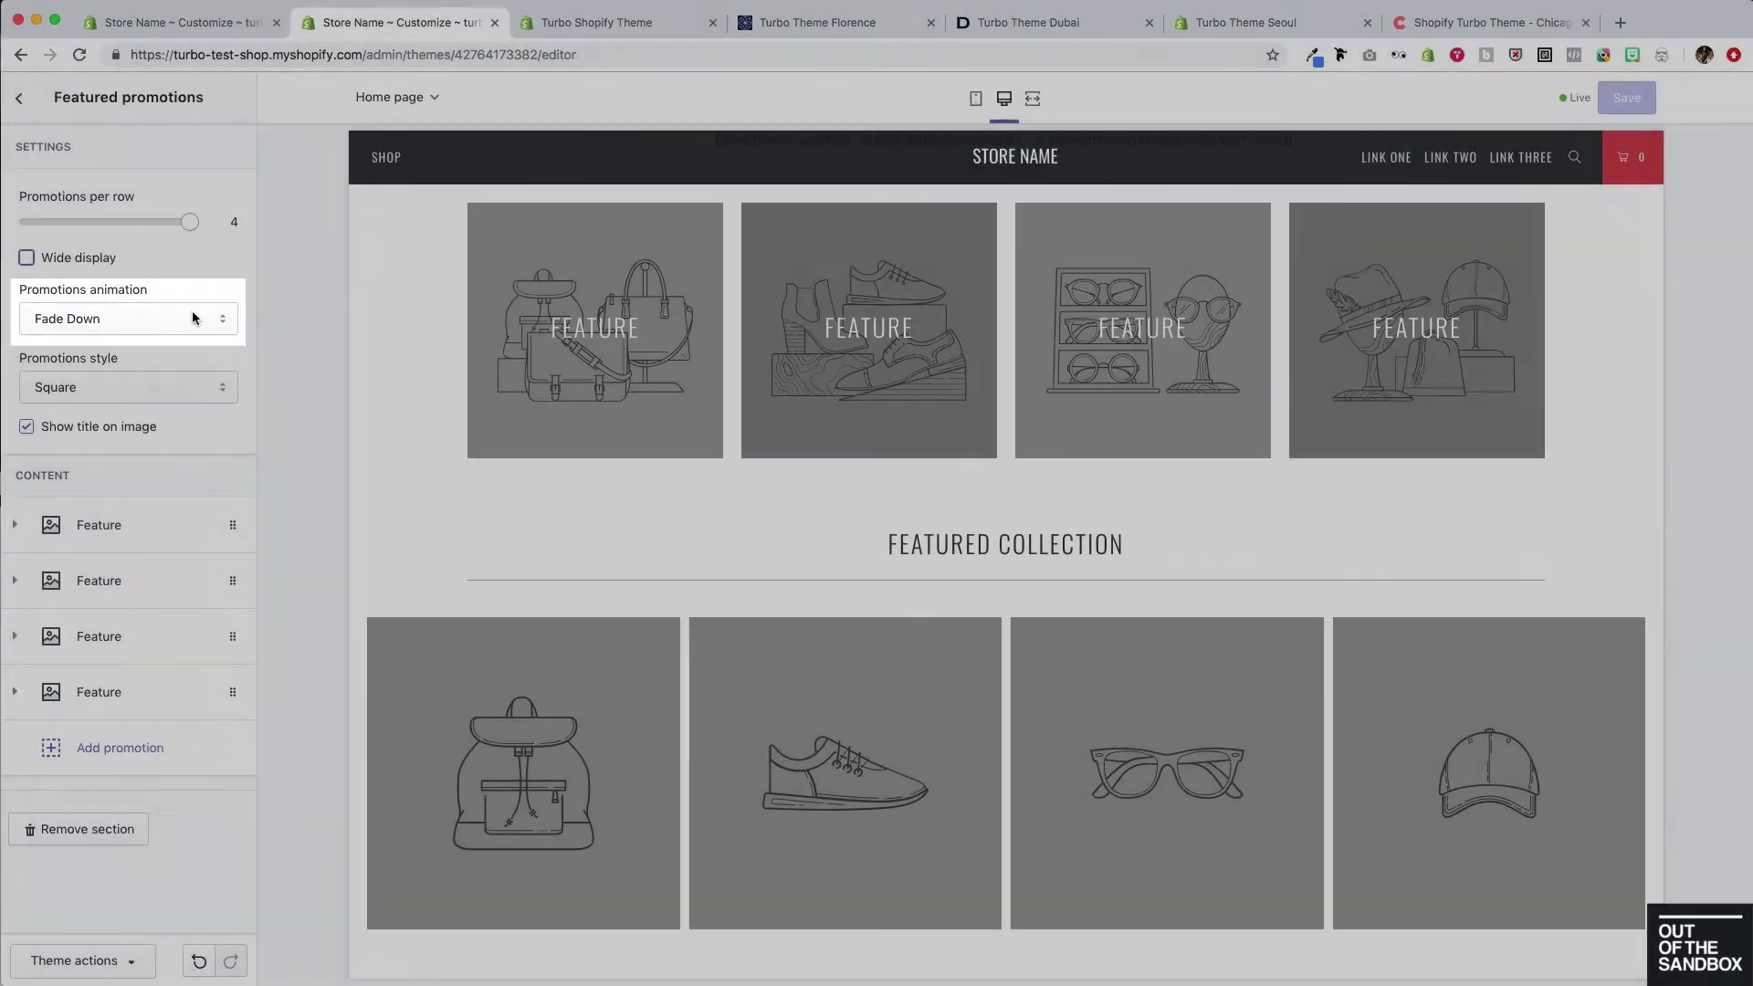
{"action": "left_click", "coordinate": [193, 314]}
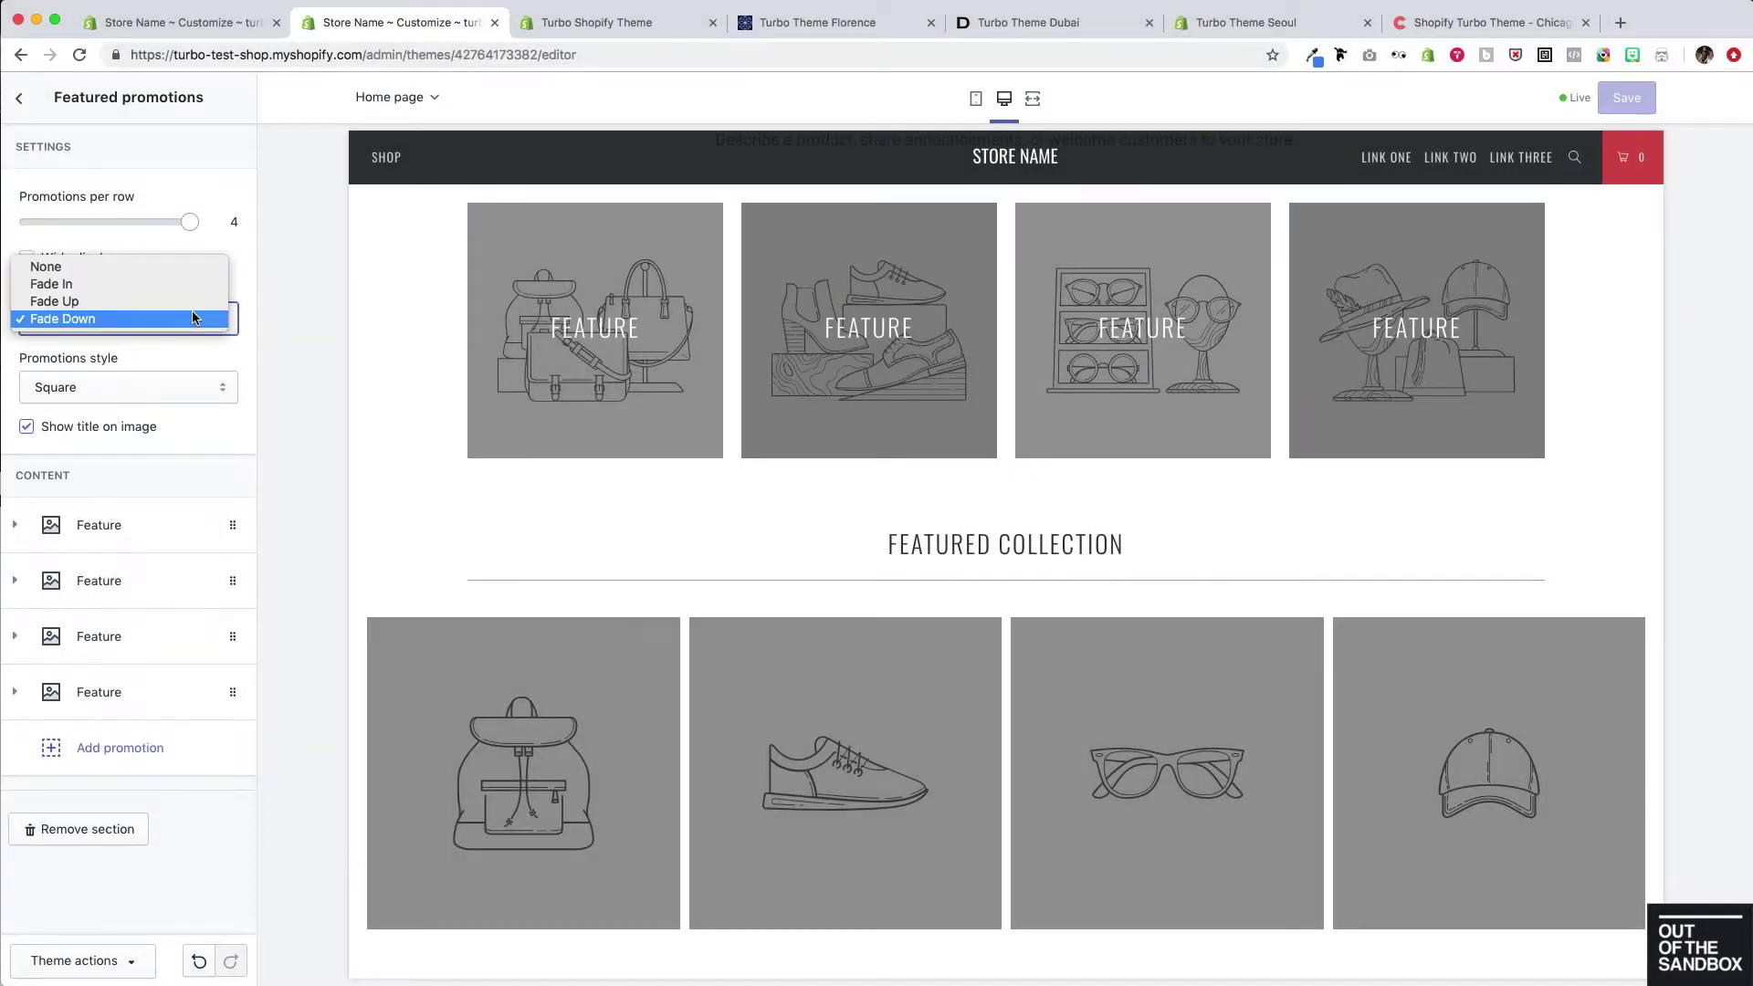
{"action": "left_click", "coordinate": [138, 267]}
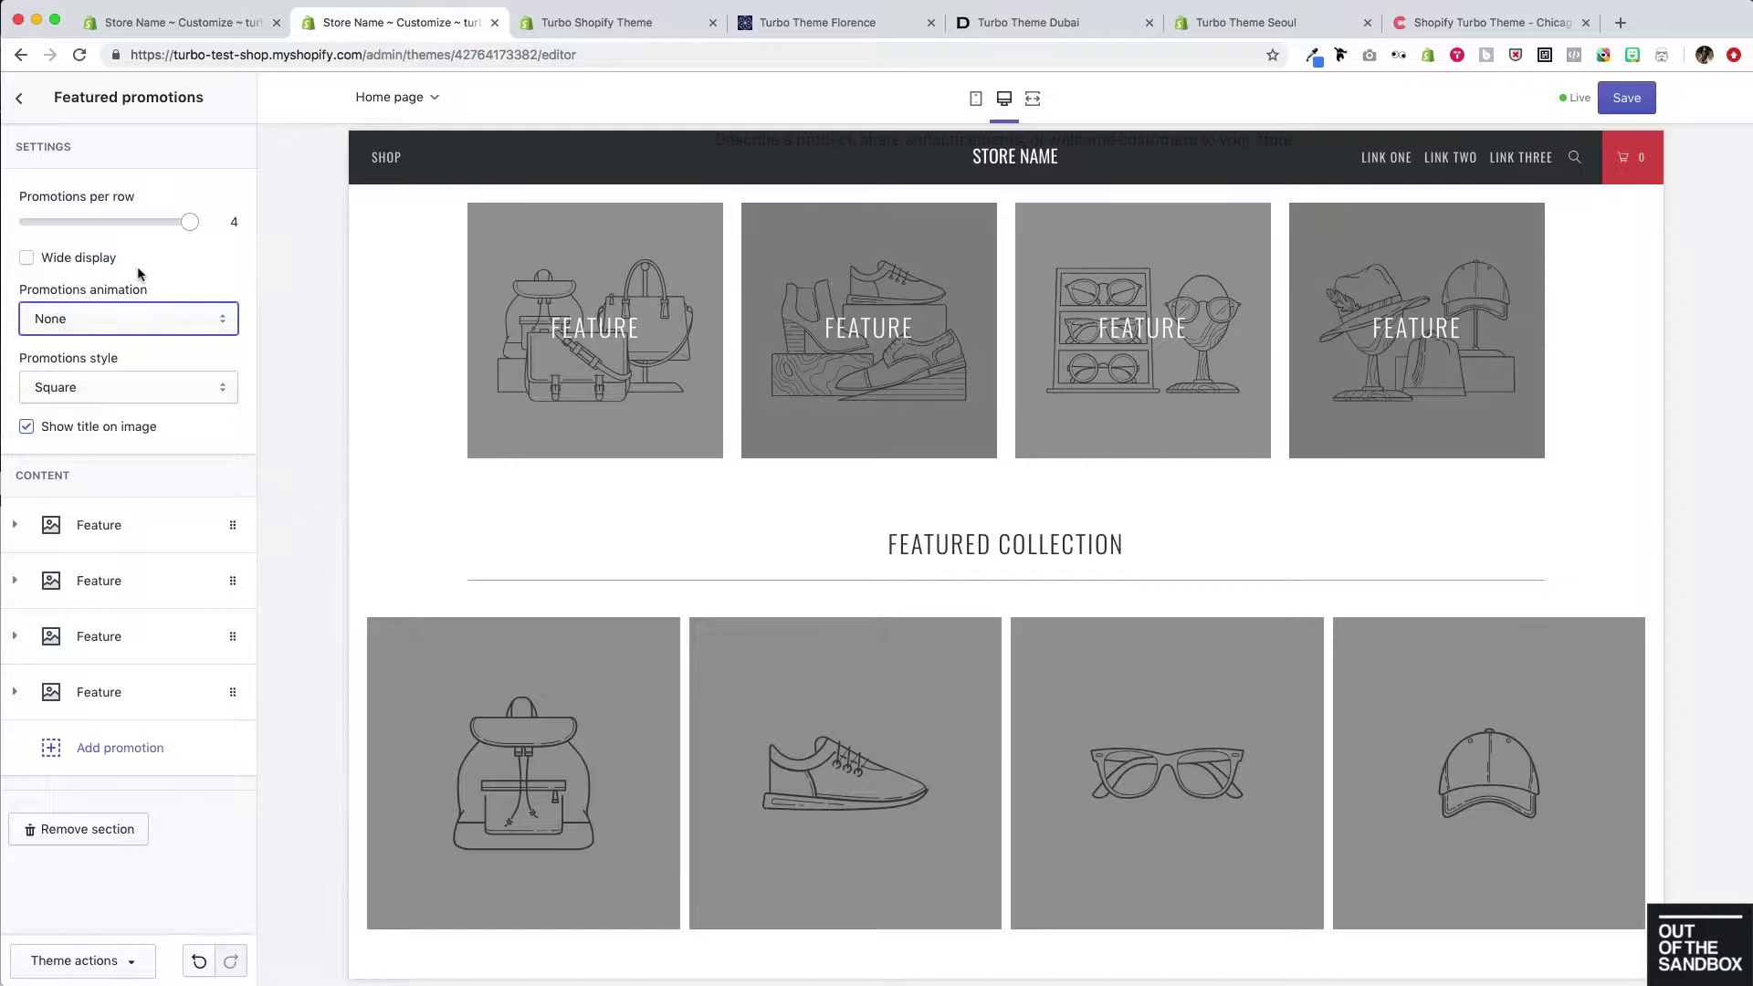
{"action": "left_click", "coordinate": [176, 320]}
{"action": "left_click", "coordinate": [118, 337]}
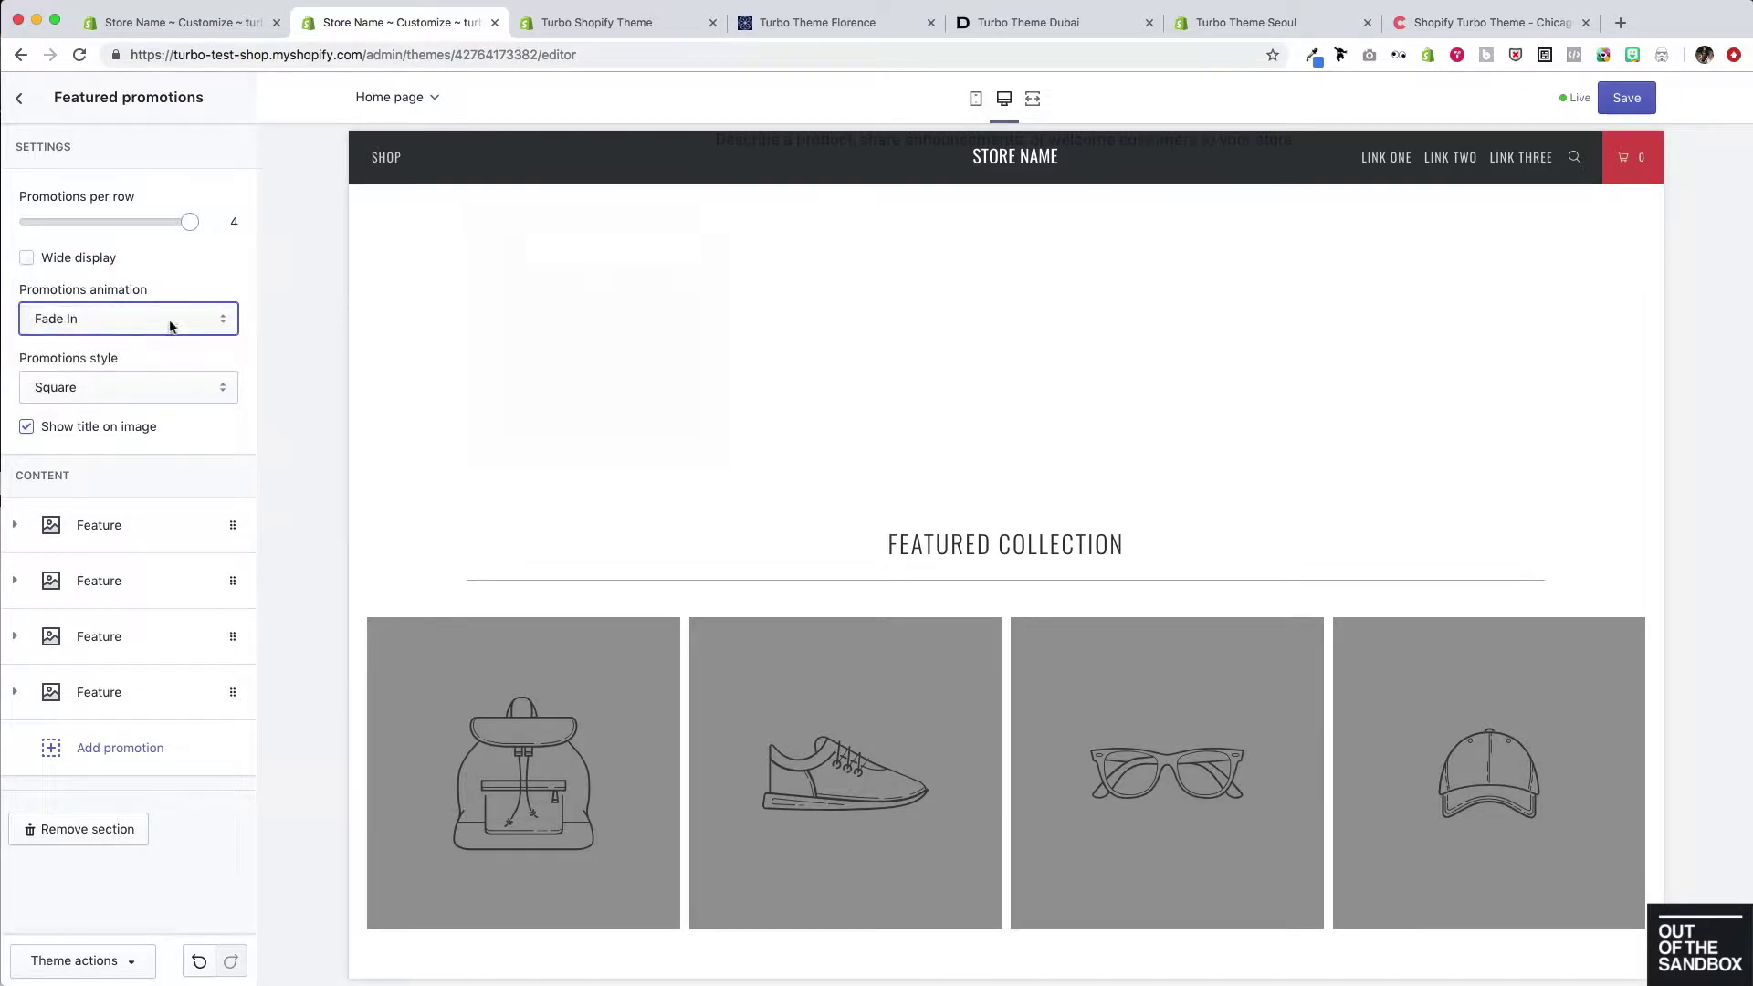
{"action": "left_click", "coordinate": [206, 323]}
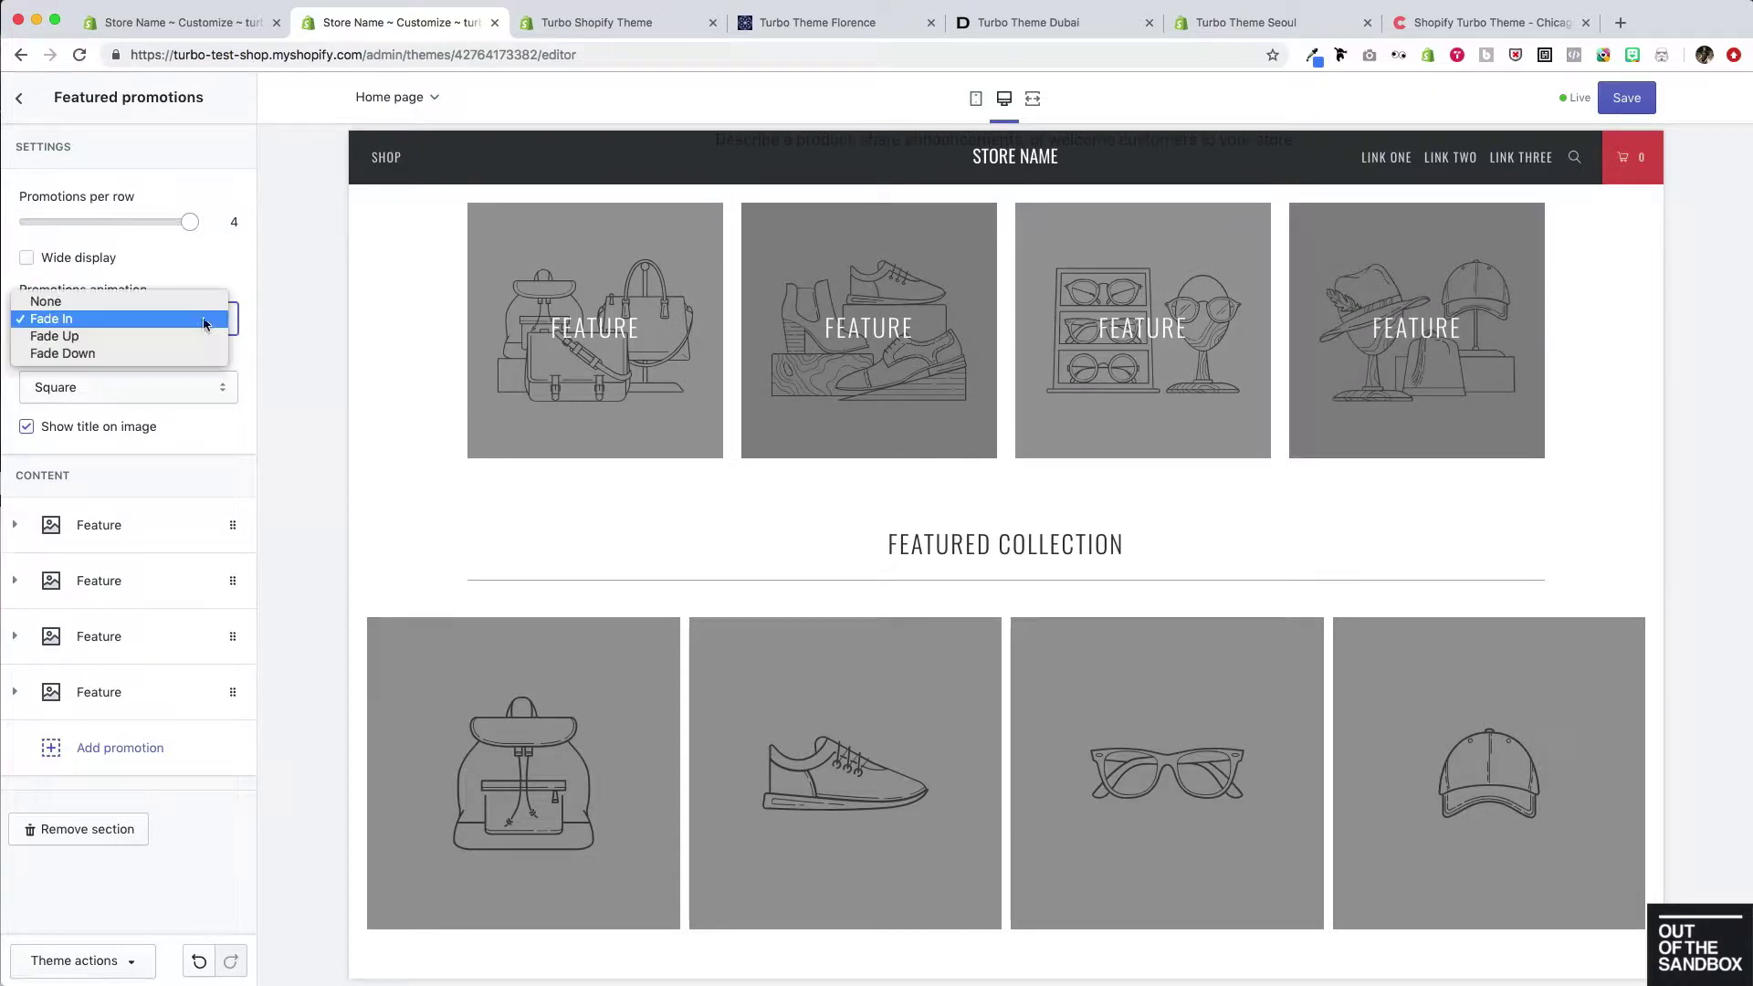
{"action": "left_click", "coordinate": [130, 338]}
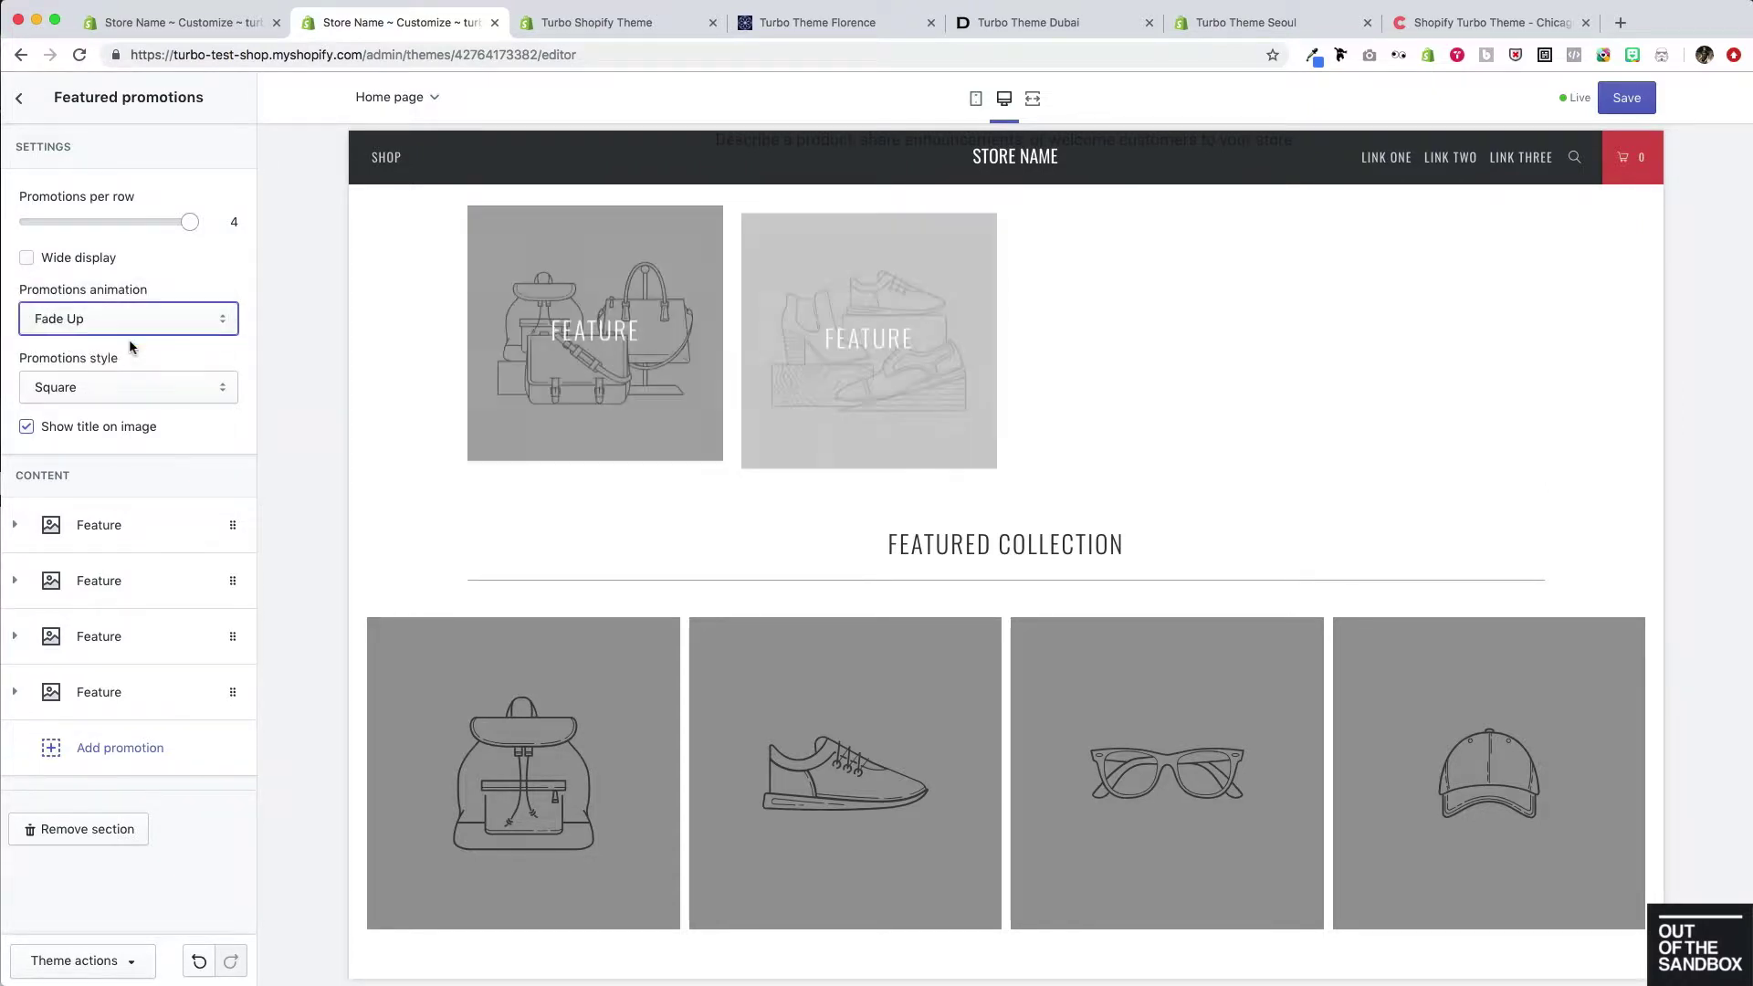
{"action": "left_click", "coordinate": [192, 324]}
{"action": "left_click", "coordinate": [144, 337]}
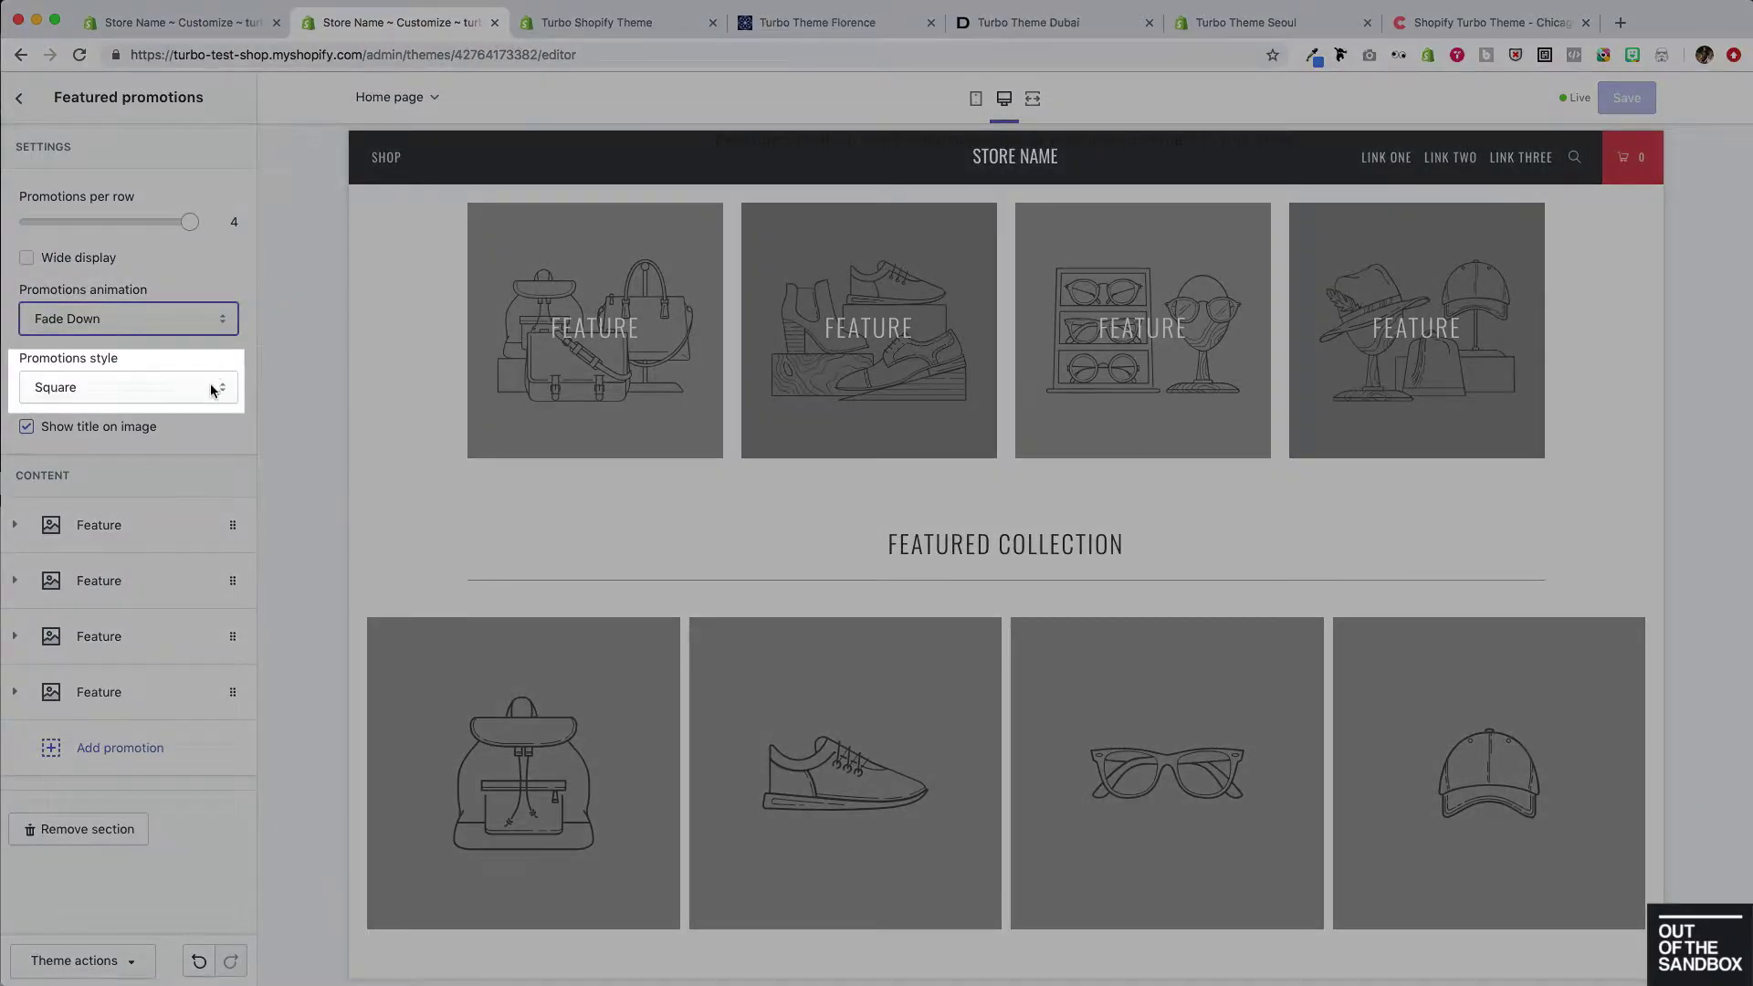
Try Circle and Square promotion styles, then settle on Rounded tiles.
{"action": "left_click", "coordinate": [212, 390]}
{"action": "left_click", "coordinate": [136, 370]}
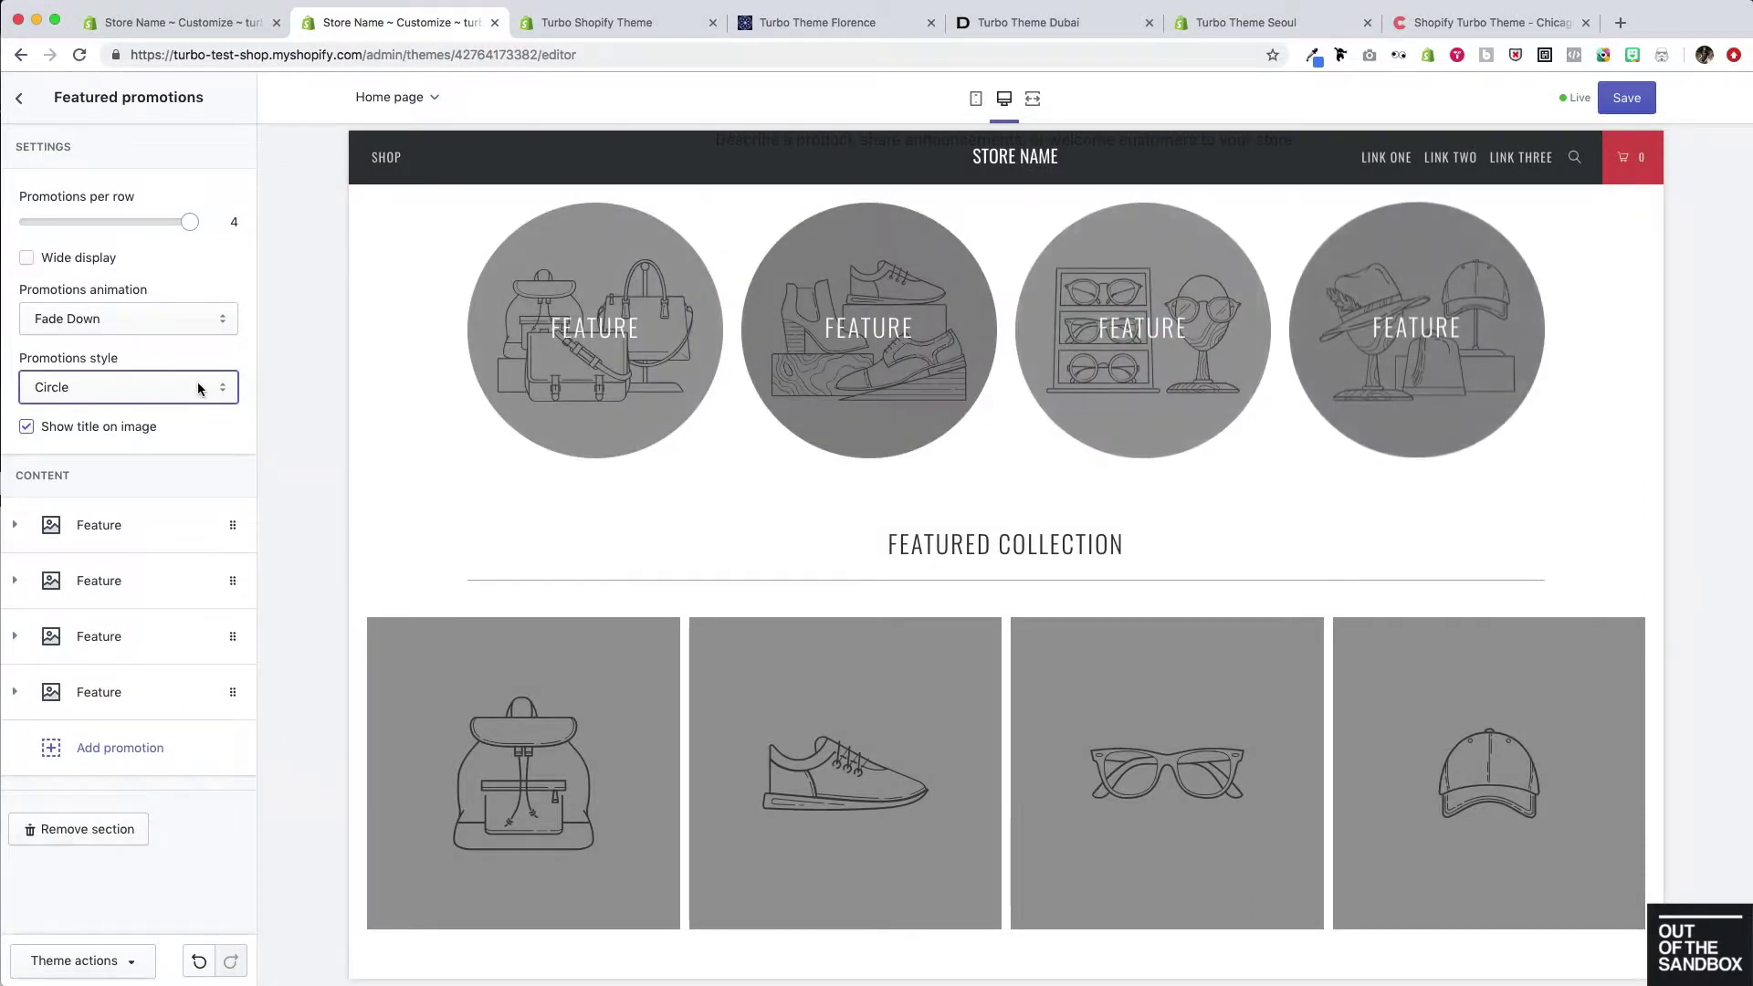
{"action": "left_click", "coordinate": [199, 389]}
{"action": "left_click", "coordinate": [122, 404]}
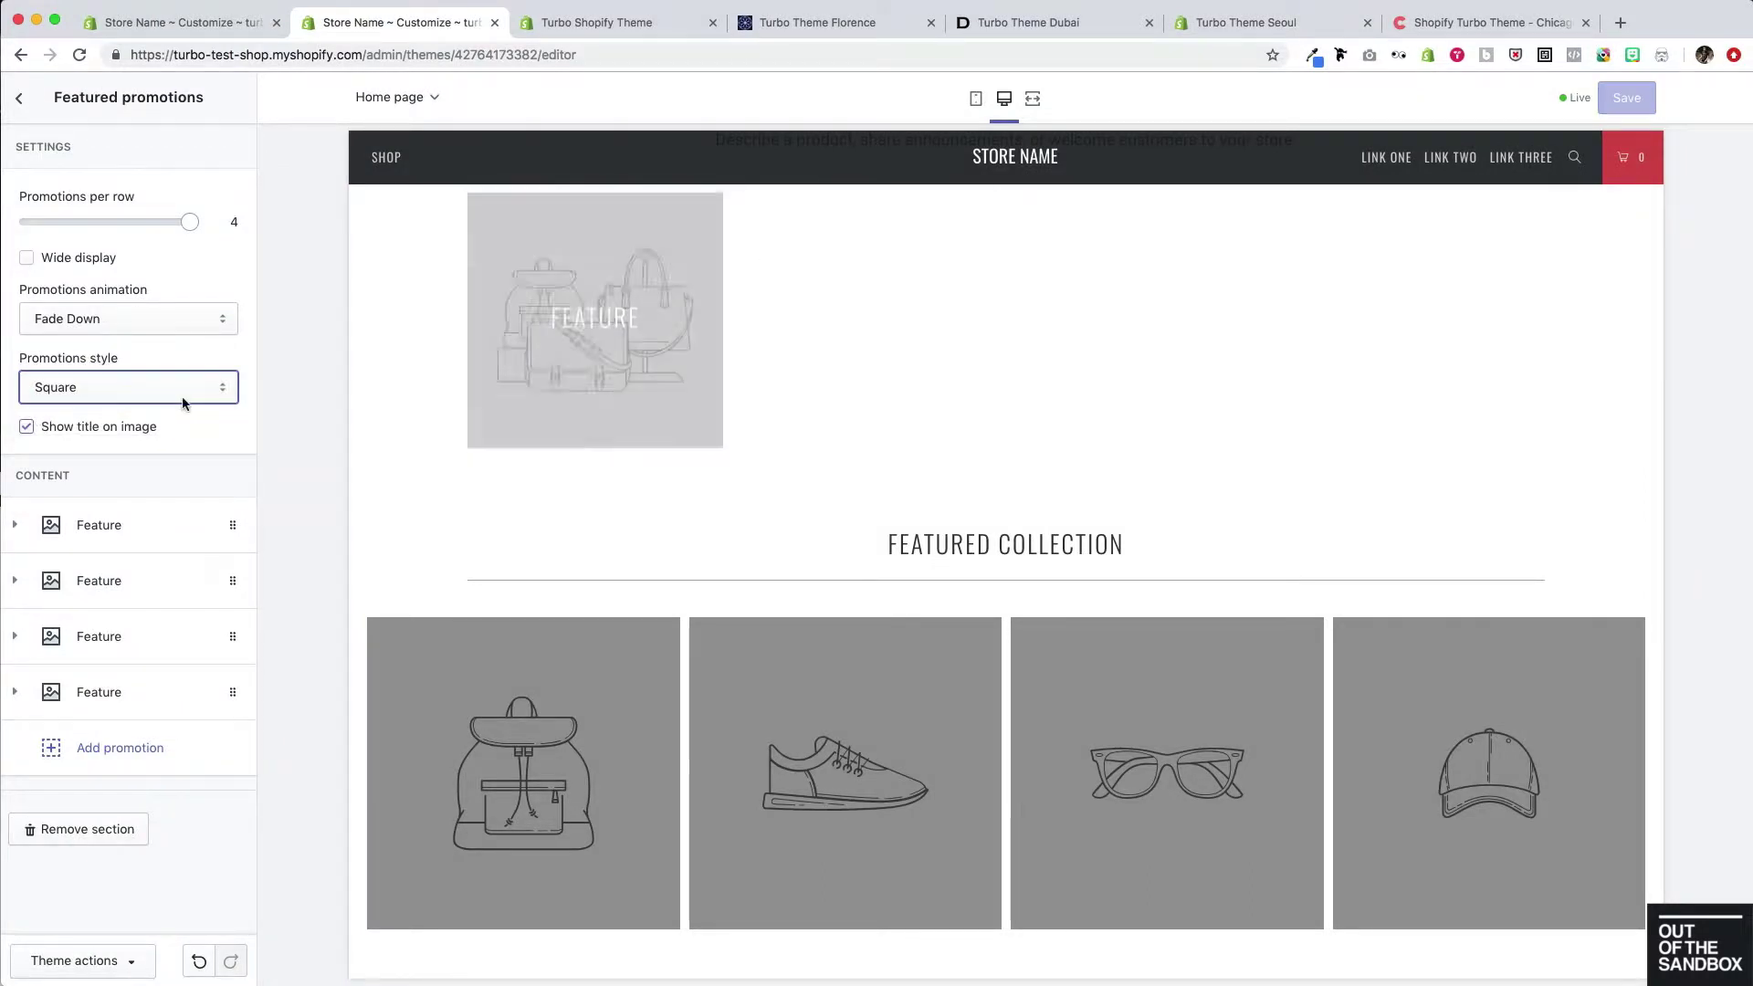
{"action": "left_click", "coordinate": [183, 402]}
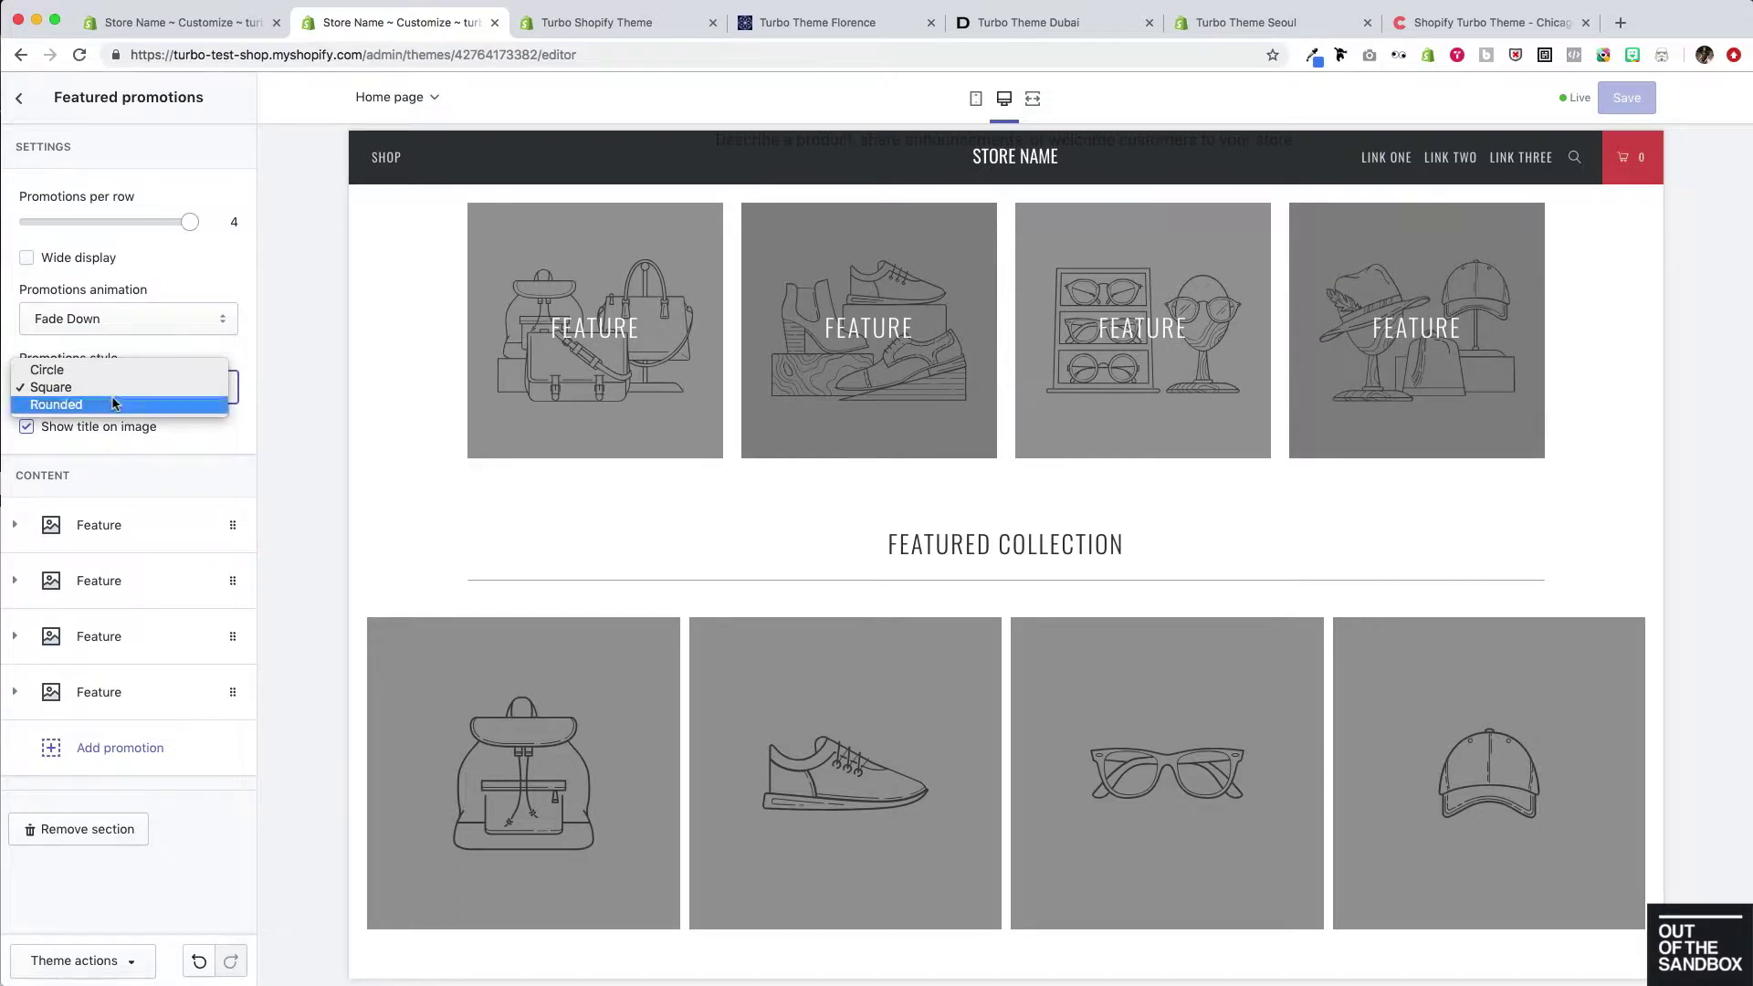
{"action": "left_click", "coordinate": [118, 403]}
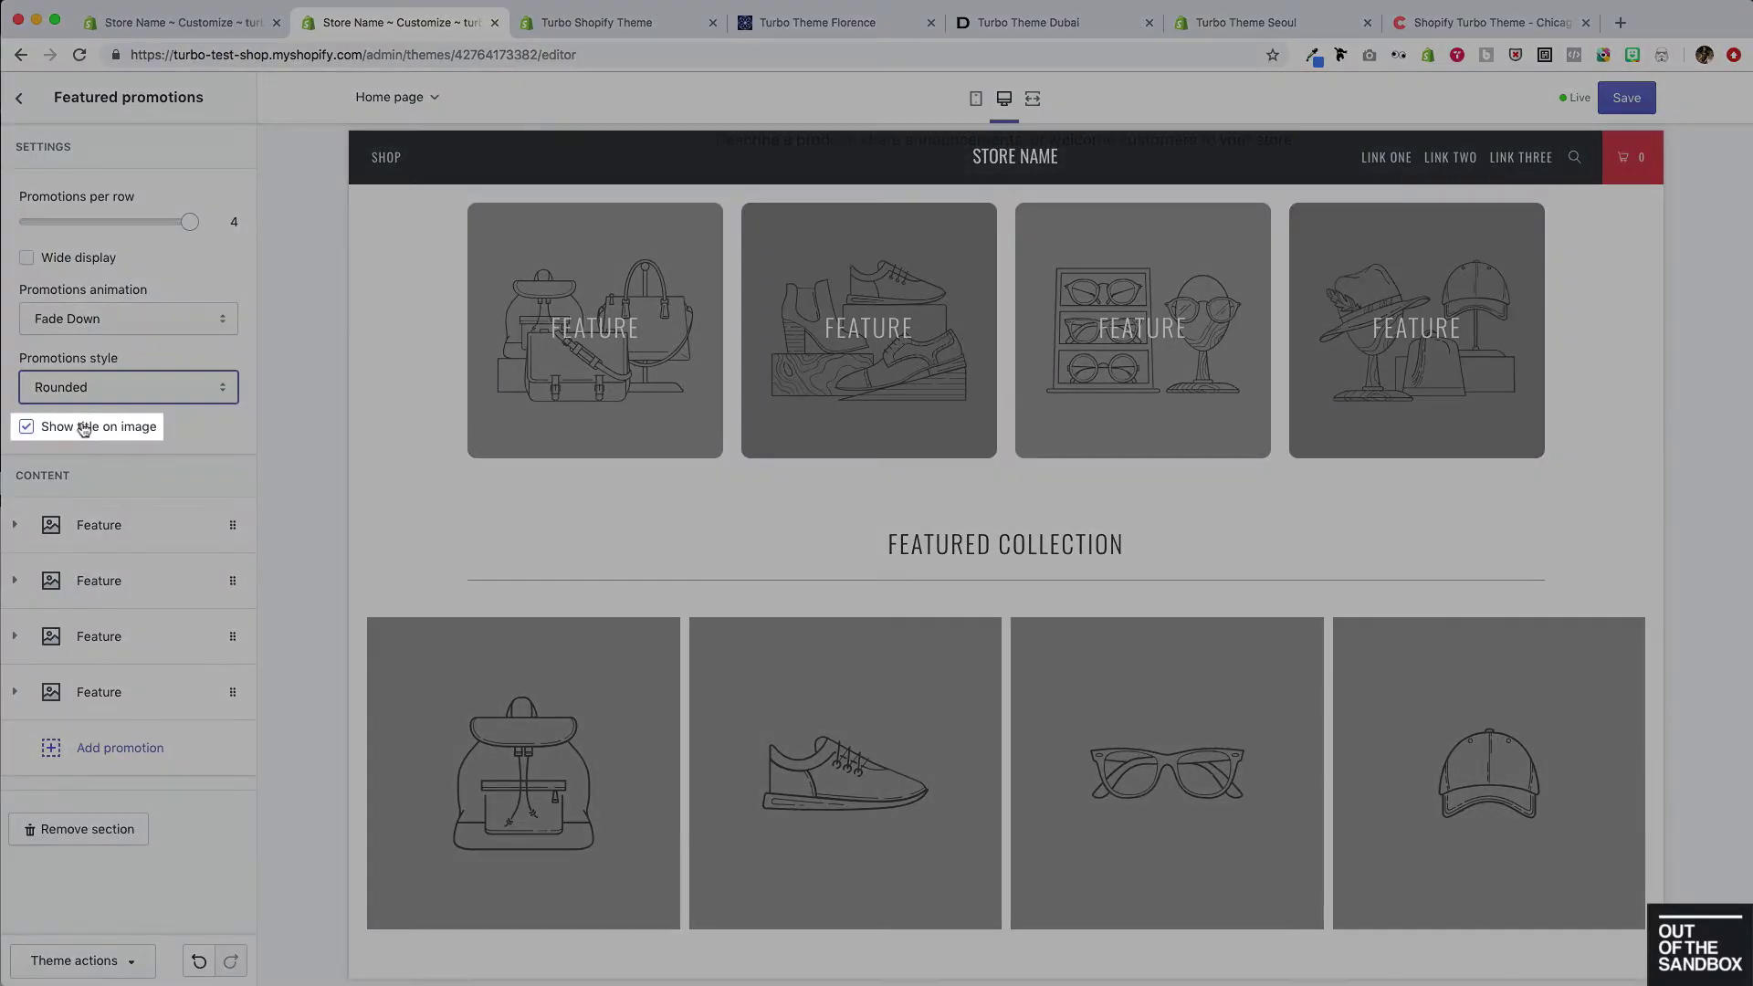
{"action": "left_click", "coordinate": [83, 428]}
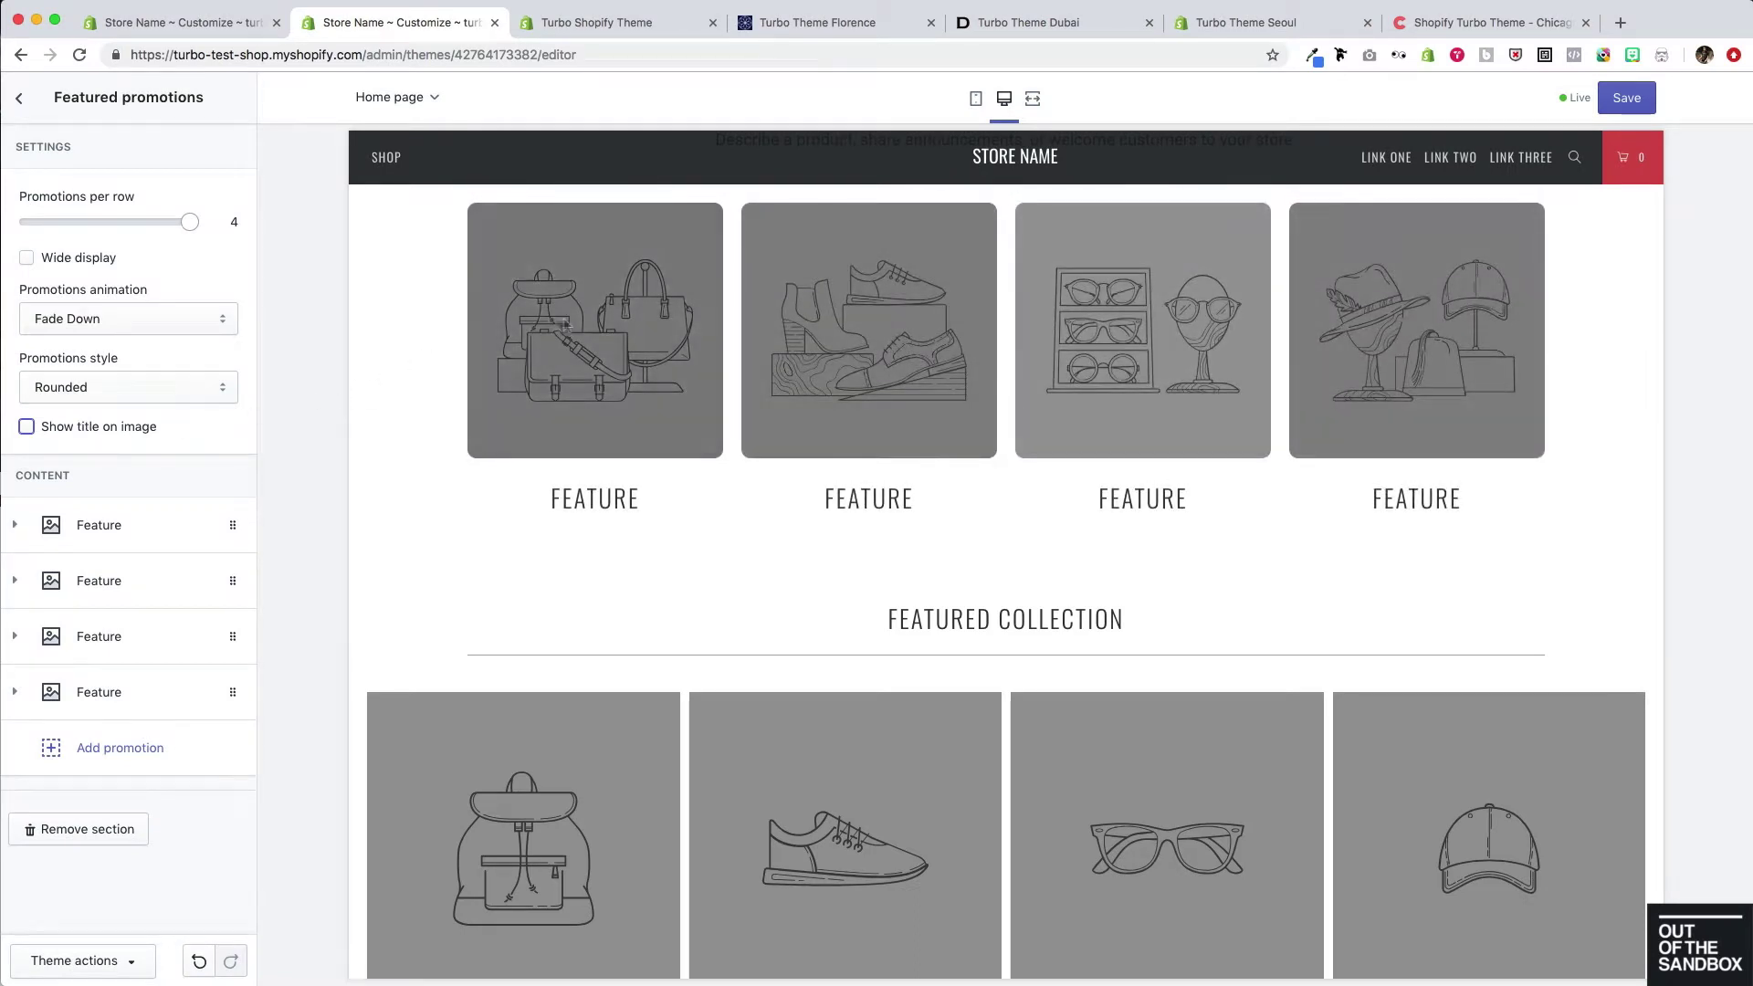
{"action": "mouse_move", "coordinate": [605, 331]}
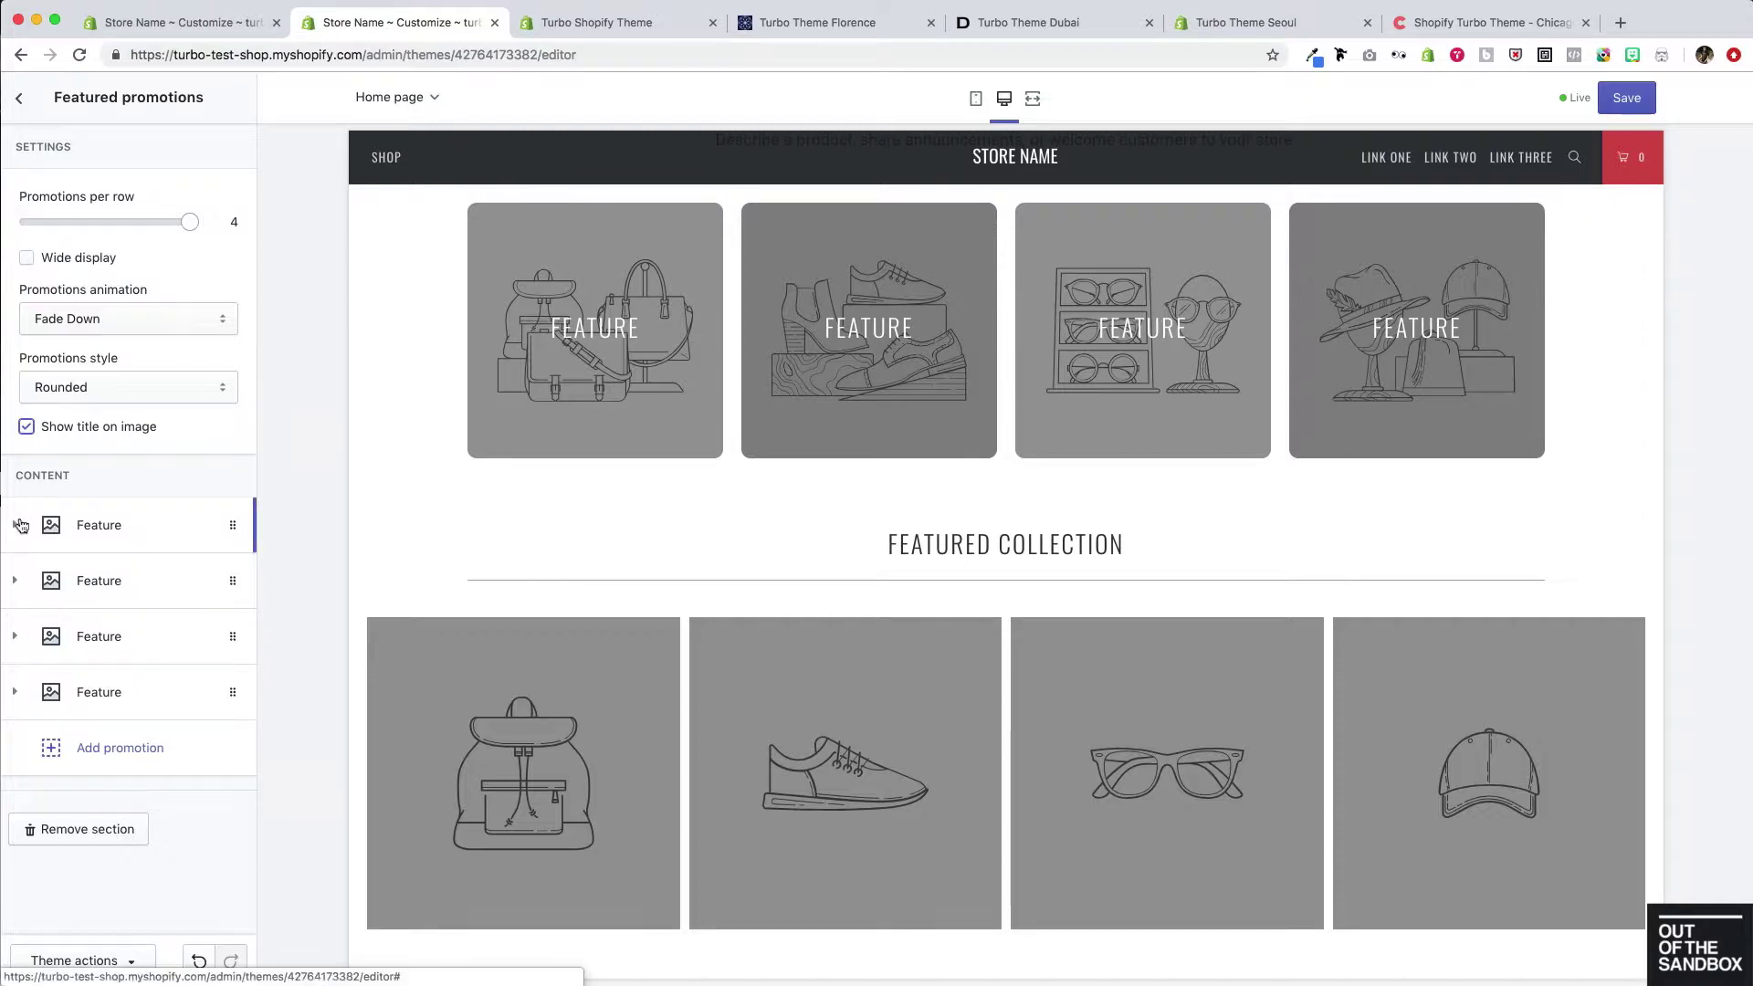
Set the first promotion's image to the Library photo of a stone under a wooden arch.
{"action": "left_click", "coordinate": [18, 525]}
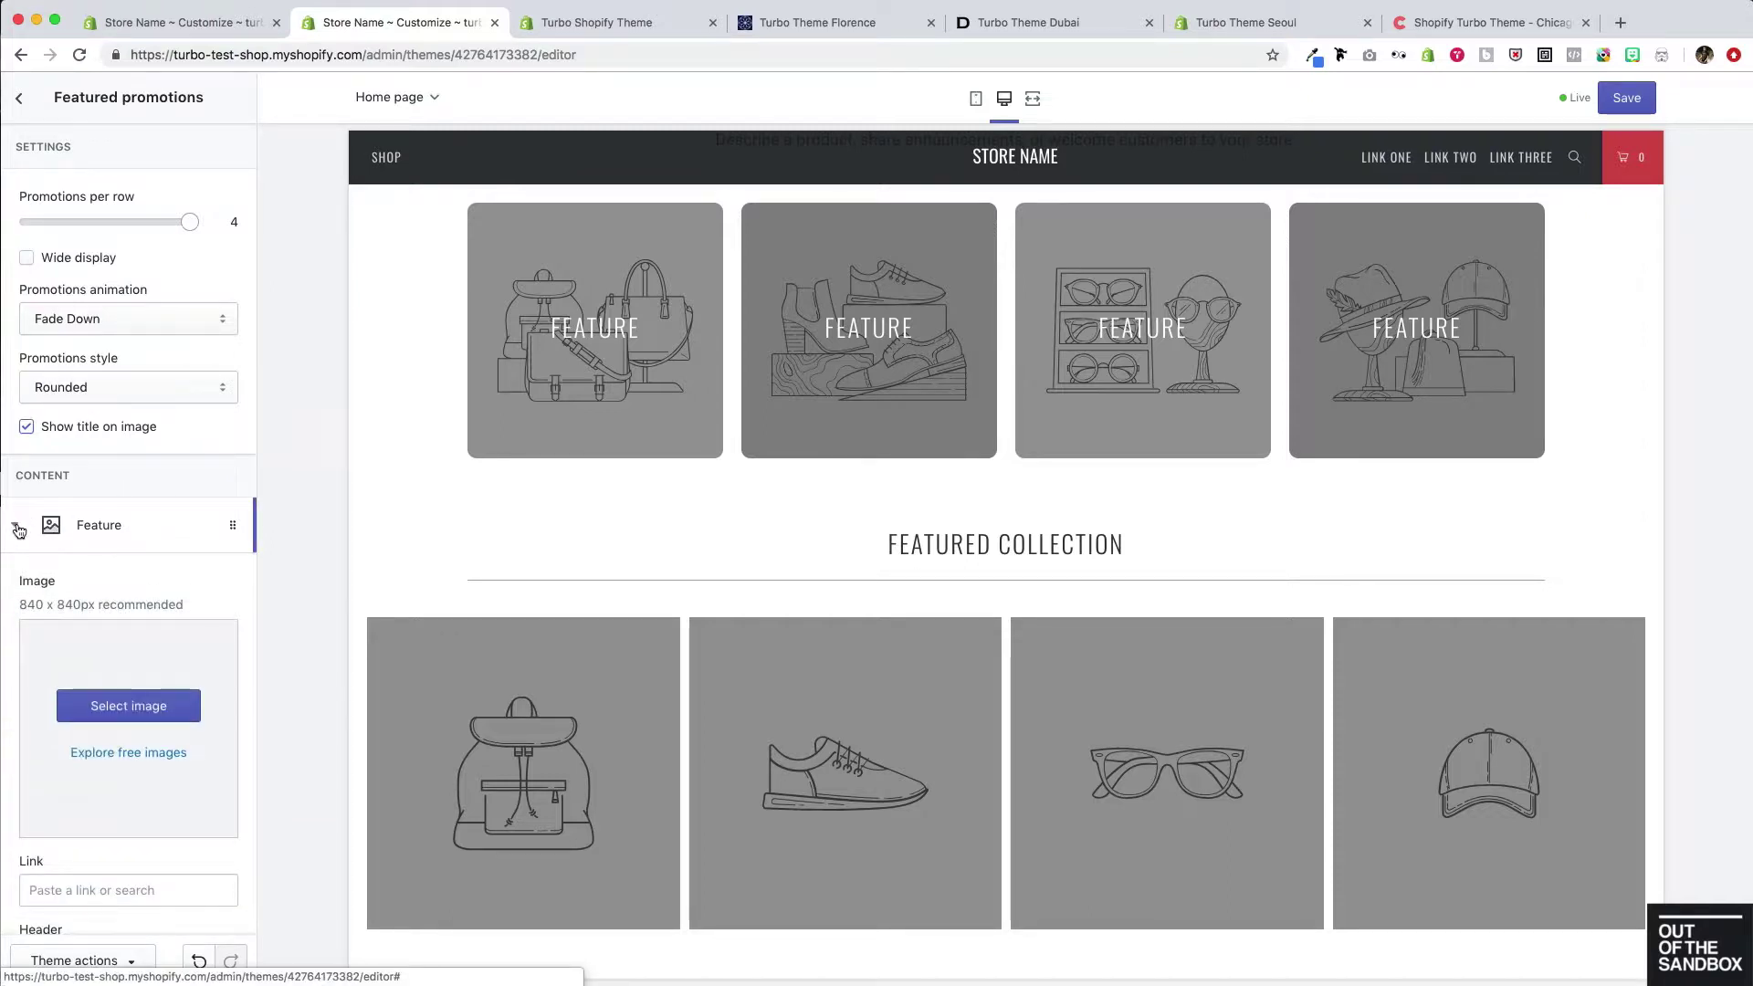
{"action": "scroll", "coordinate": [145, 502], "scroll_direction": "down", "scroll_amount": 3}
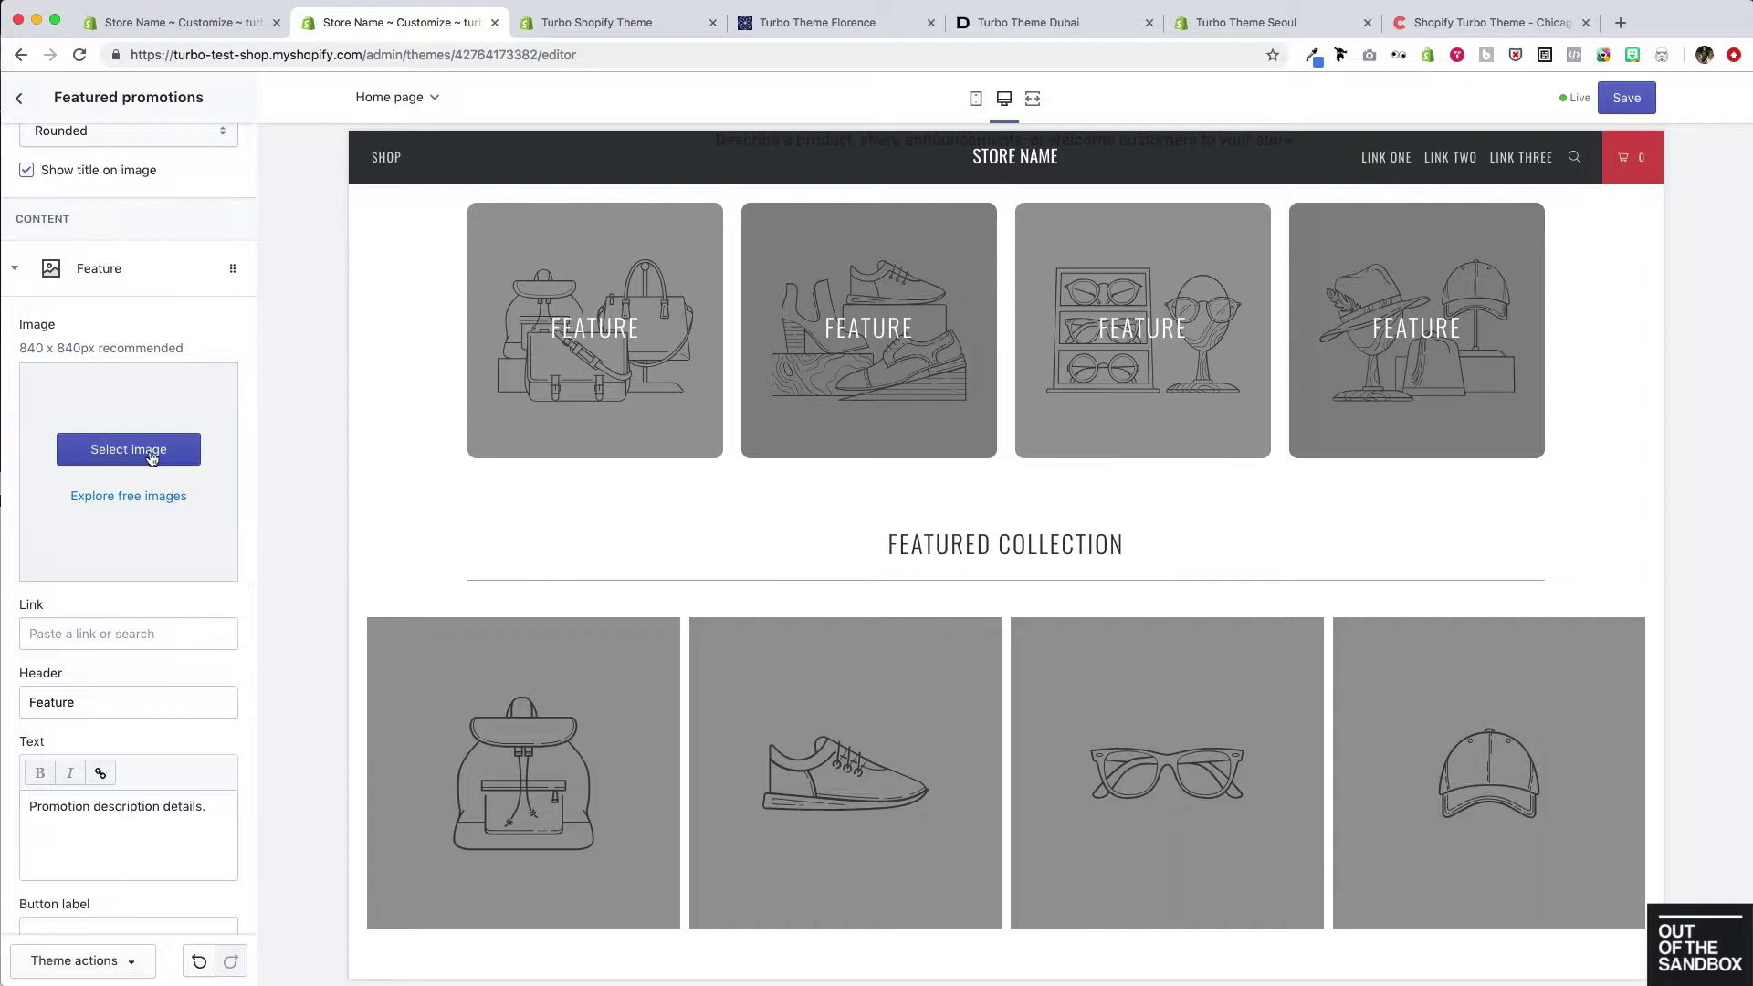
{"action": "left_click", "coordinate": [152, 456]}
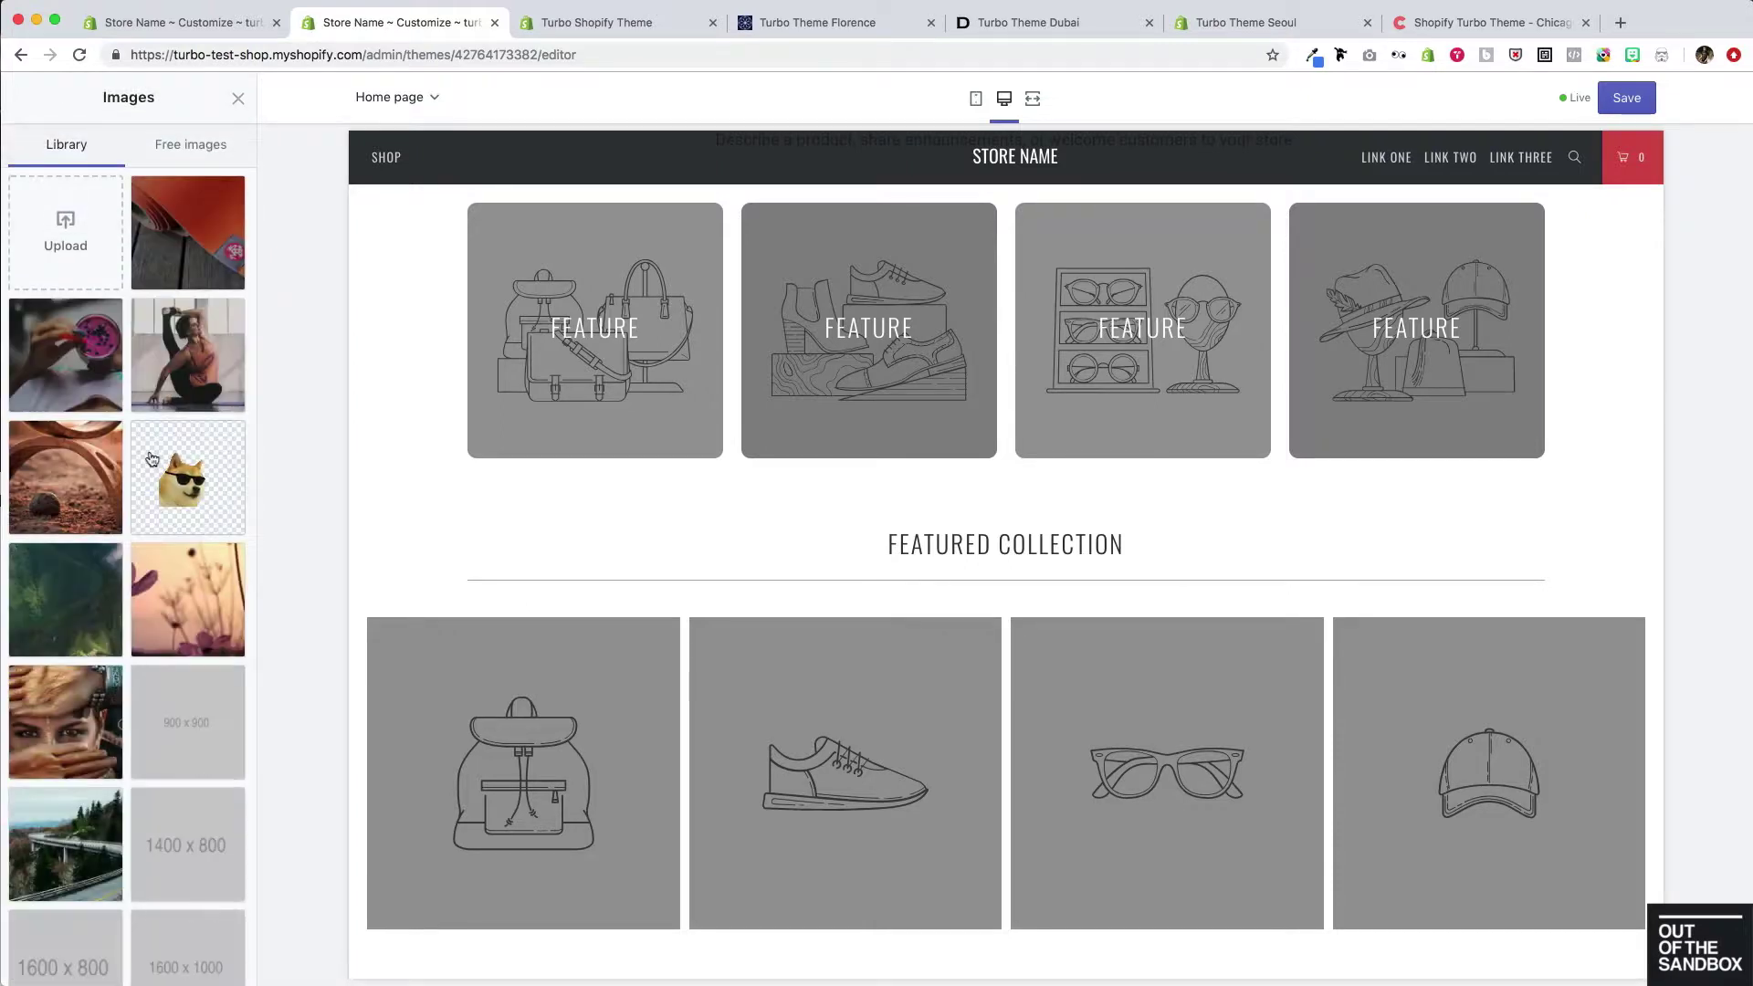
{"action": "left_click", "coordinate": [57, 470]}
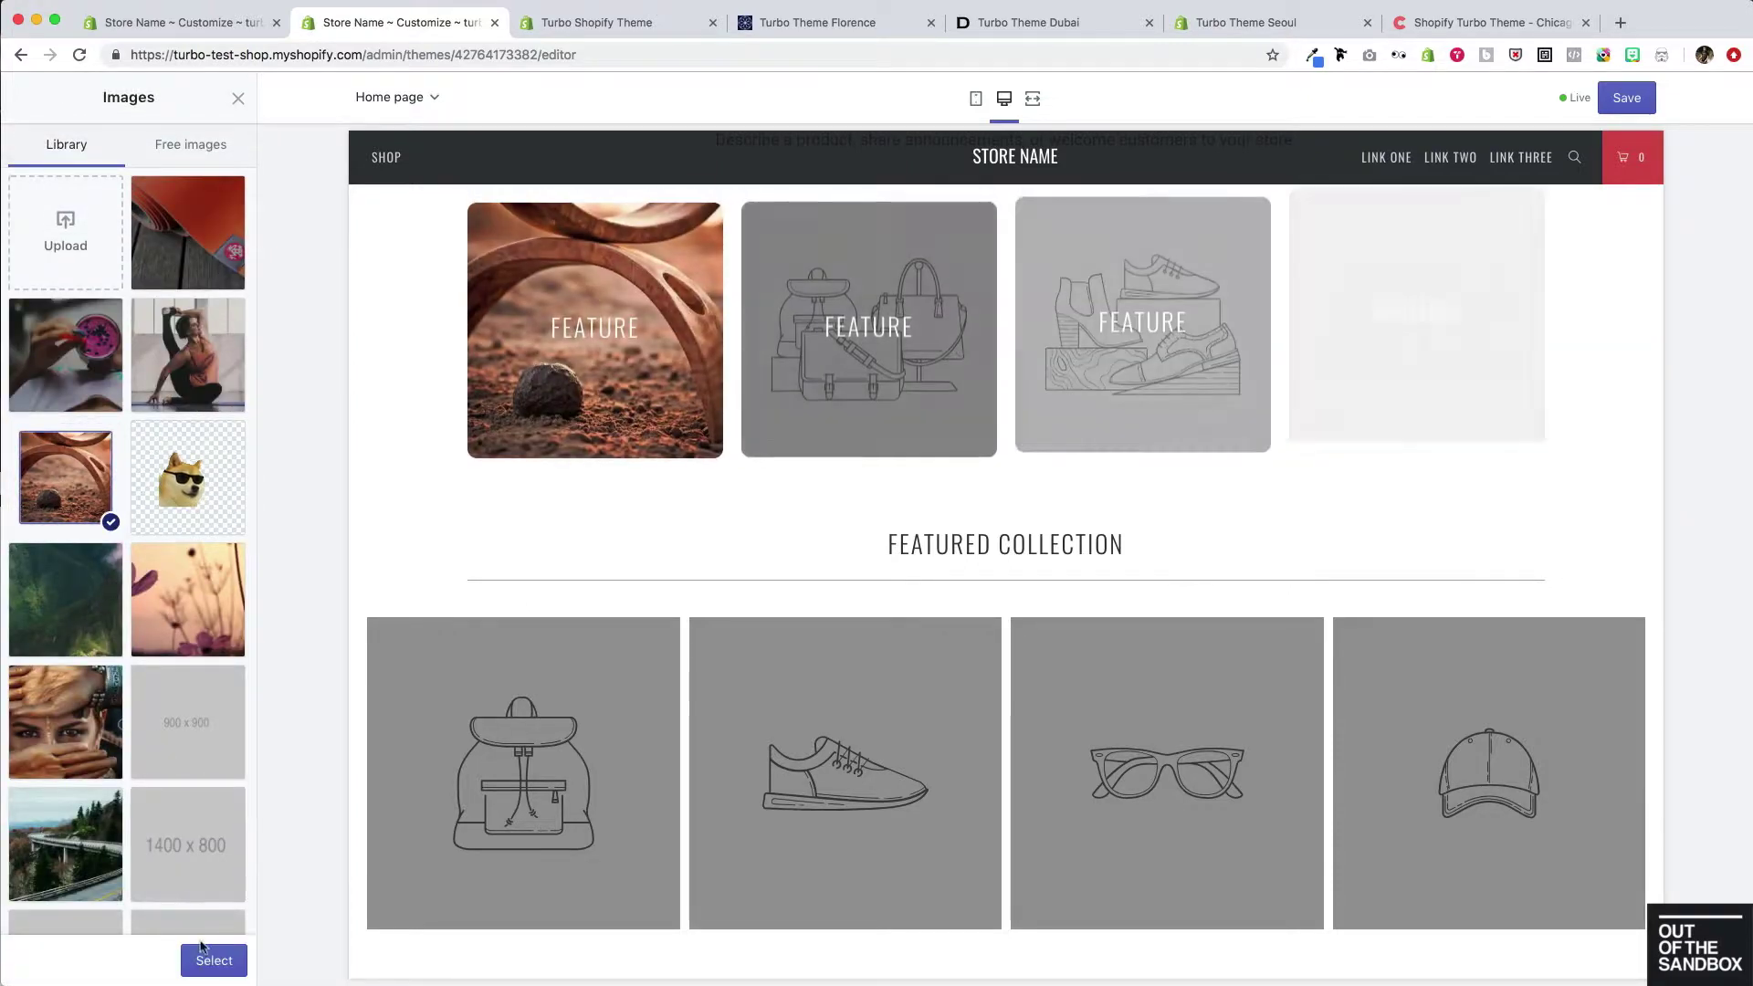
{"action": "left_click", "coordinate": [214, 961]}
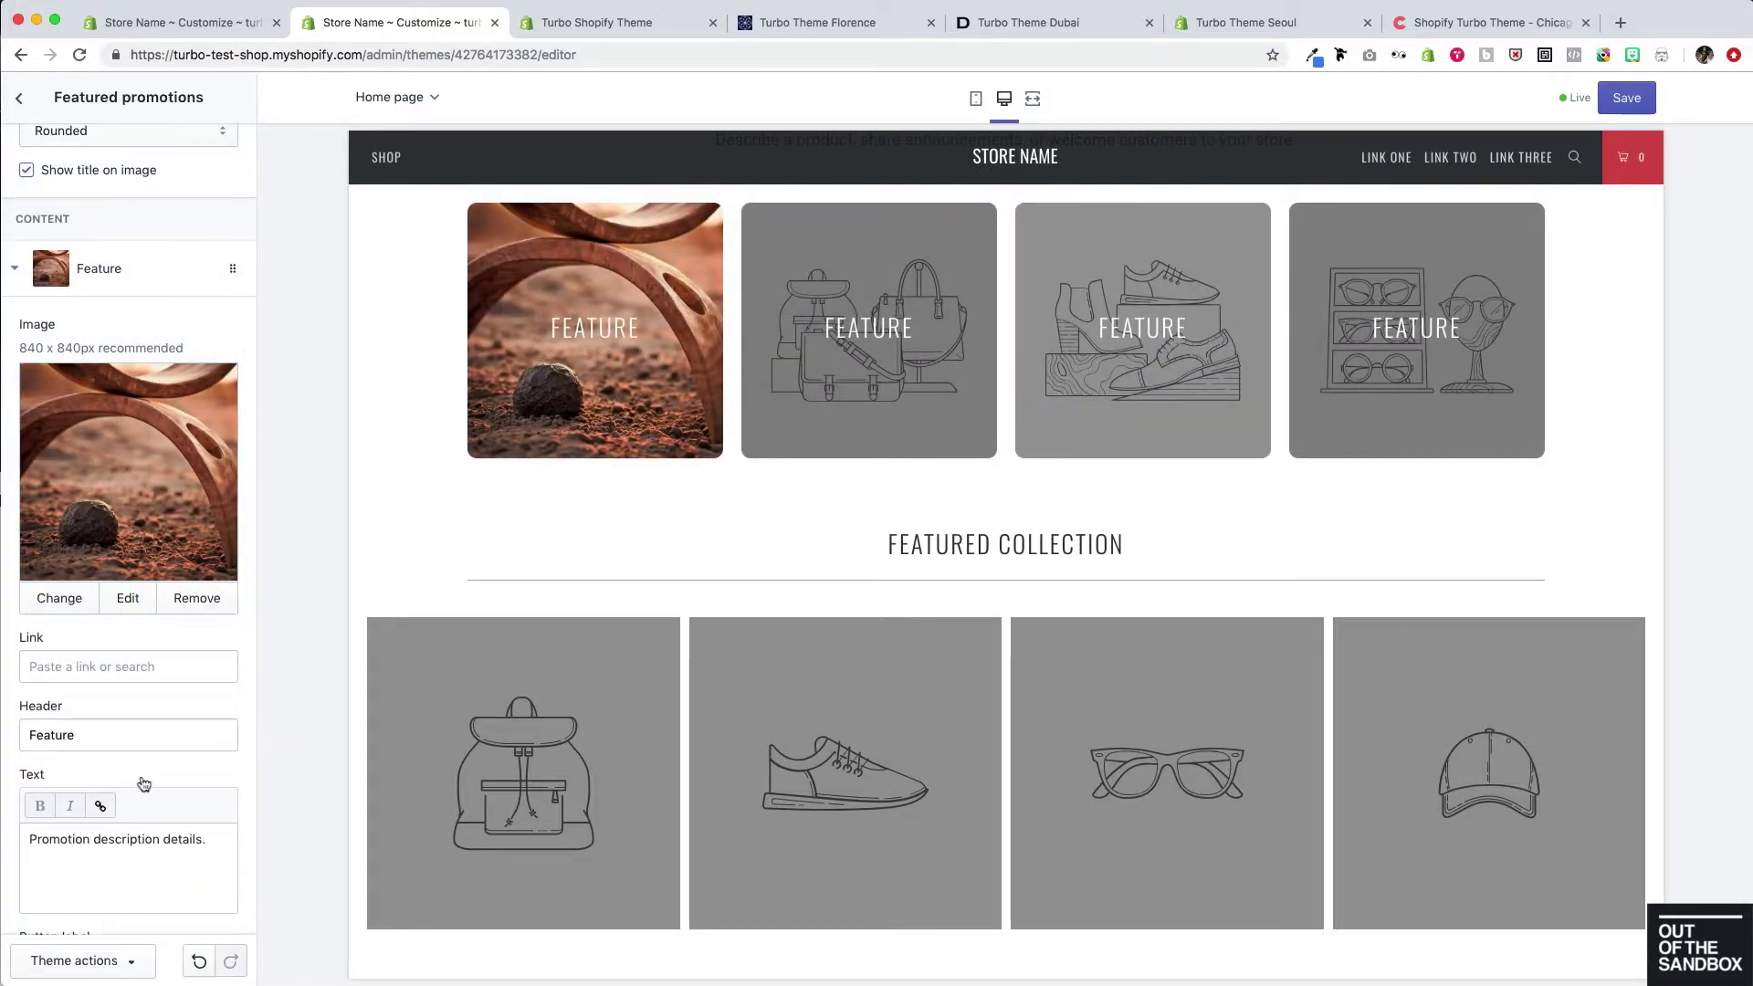
{"action": "left_click", "coordinate": [83, 671]}
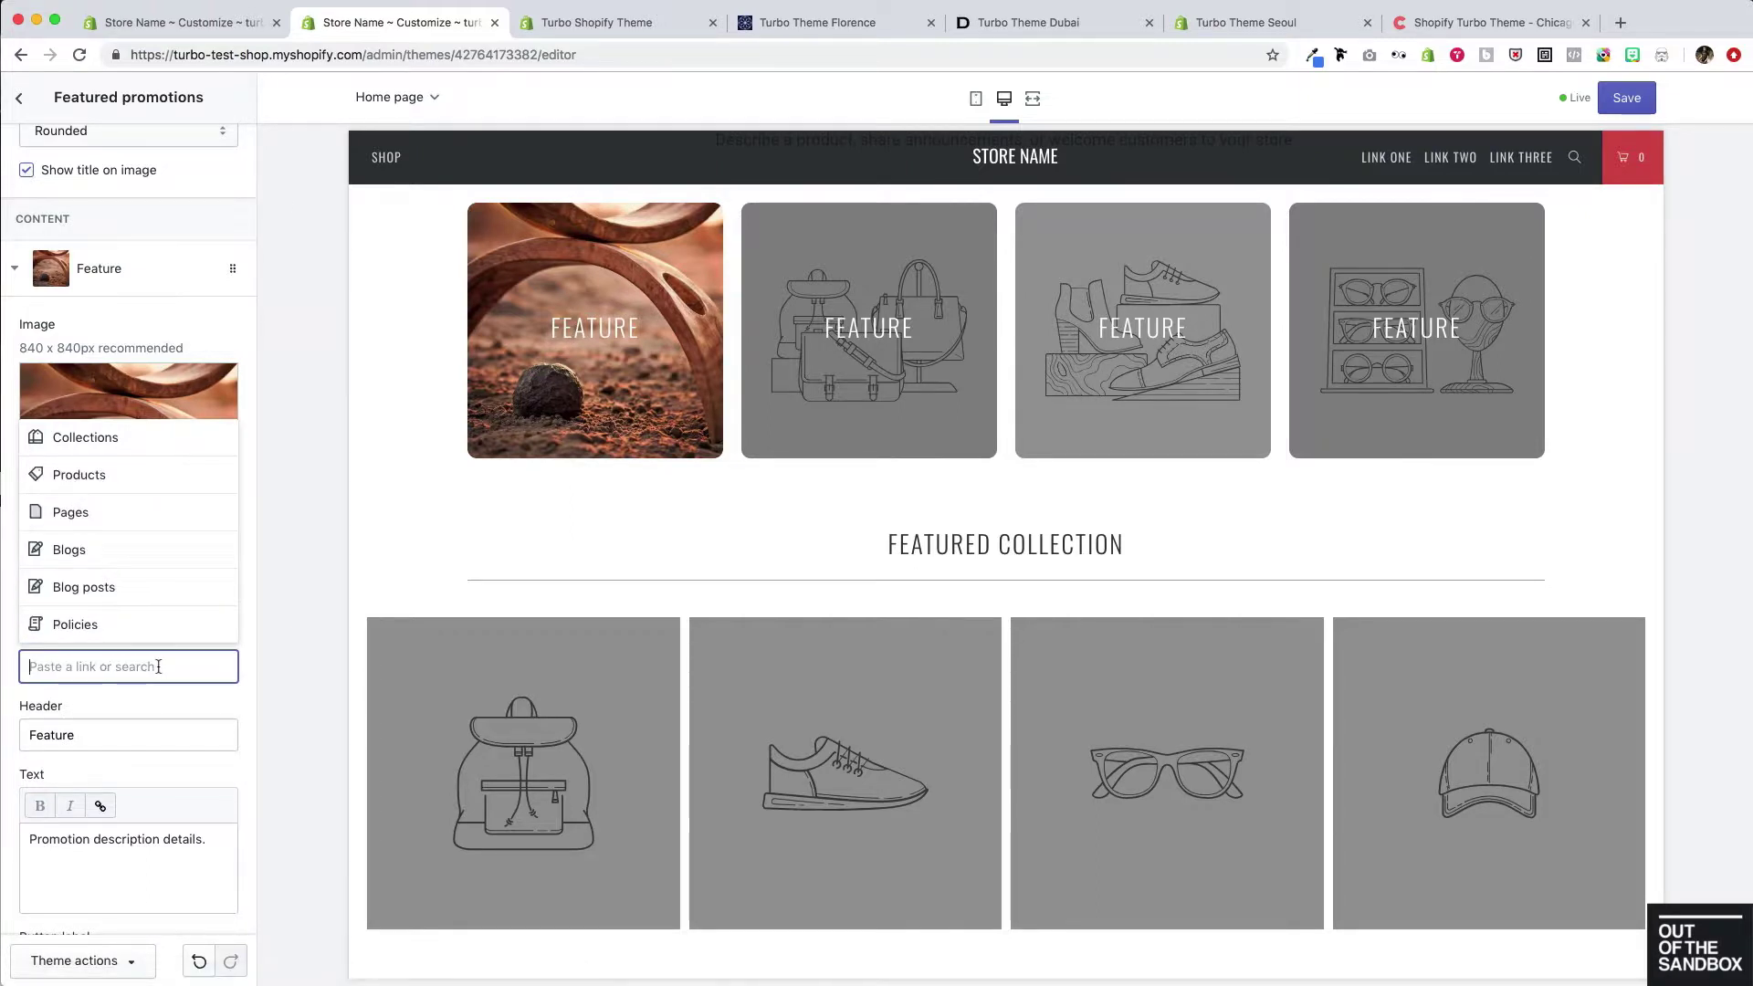
Rename the first promotion's header to 'Title' and append 'Edit the text.' to its description.
{"action": "double_click", "coordinate": [113, 728]}
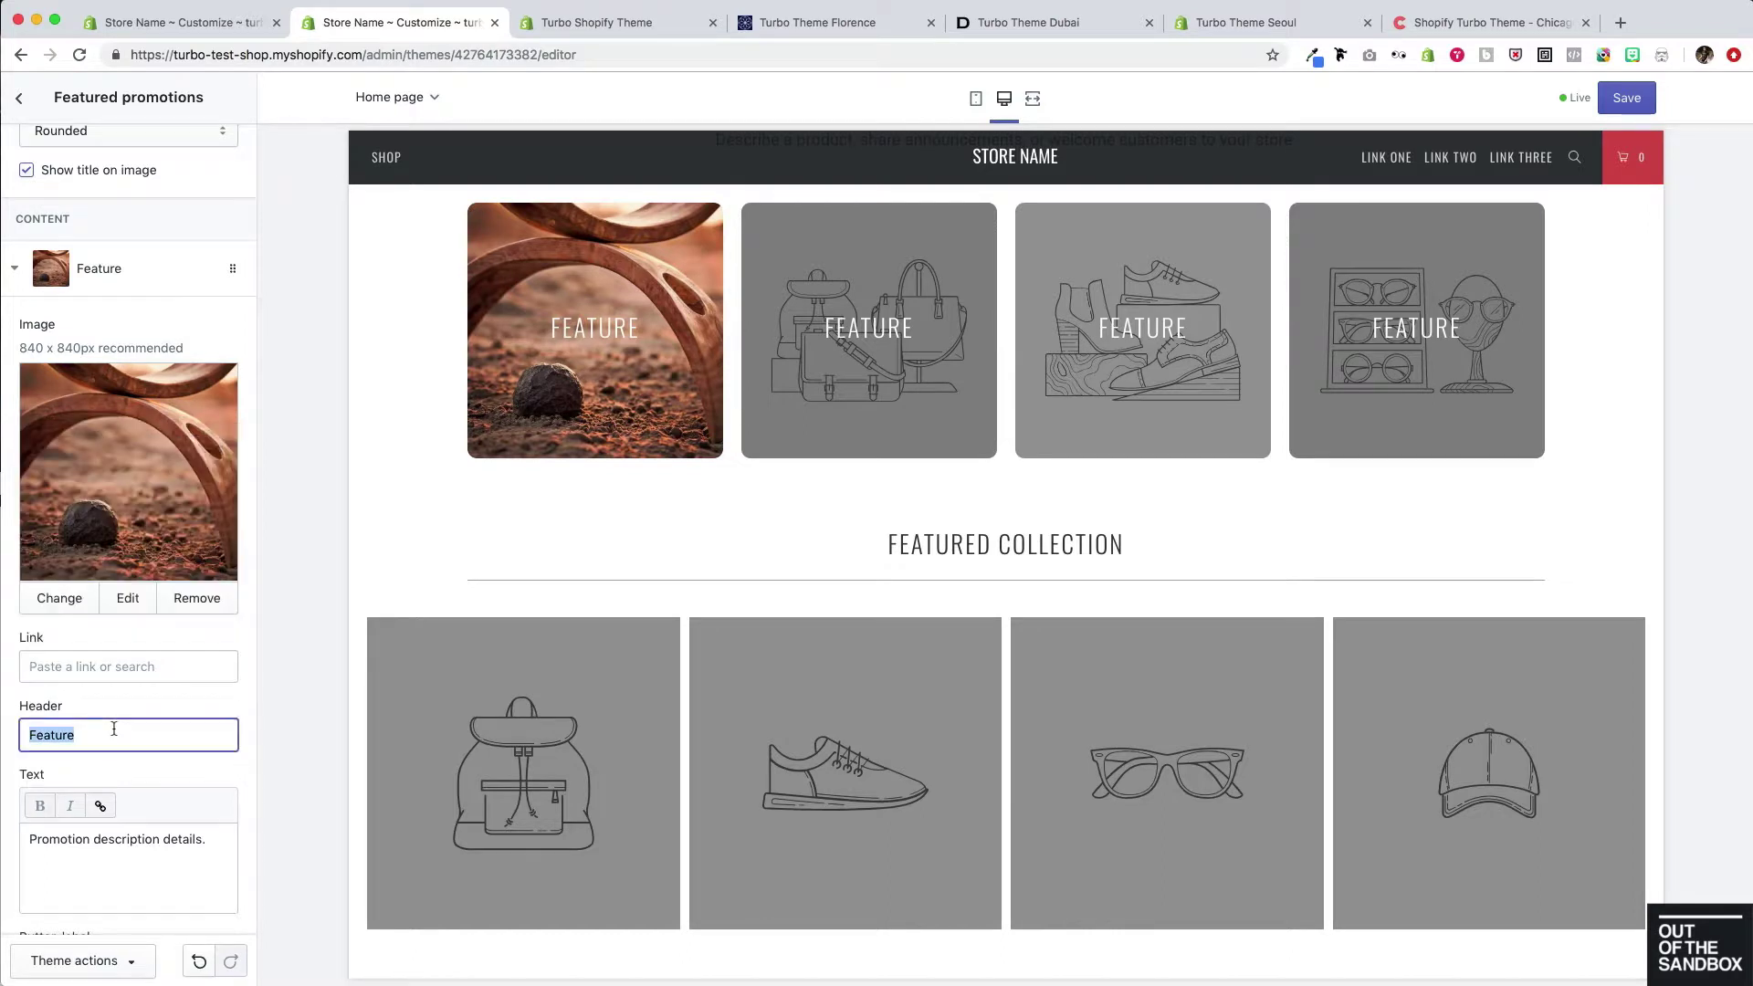
{"action": "type", "text": "Title"}
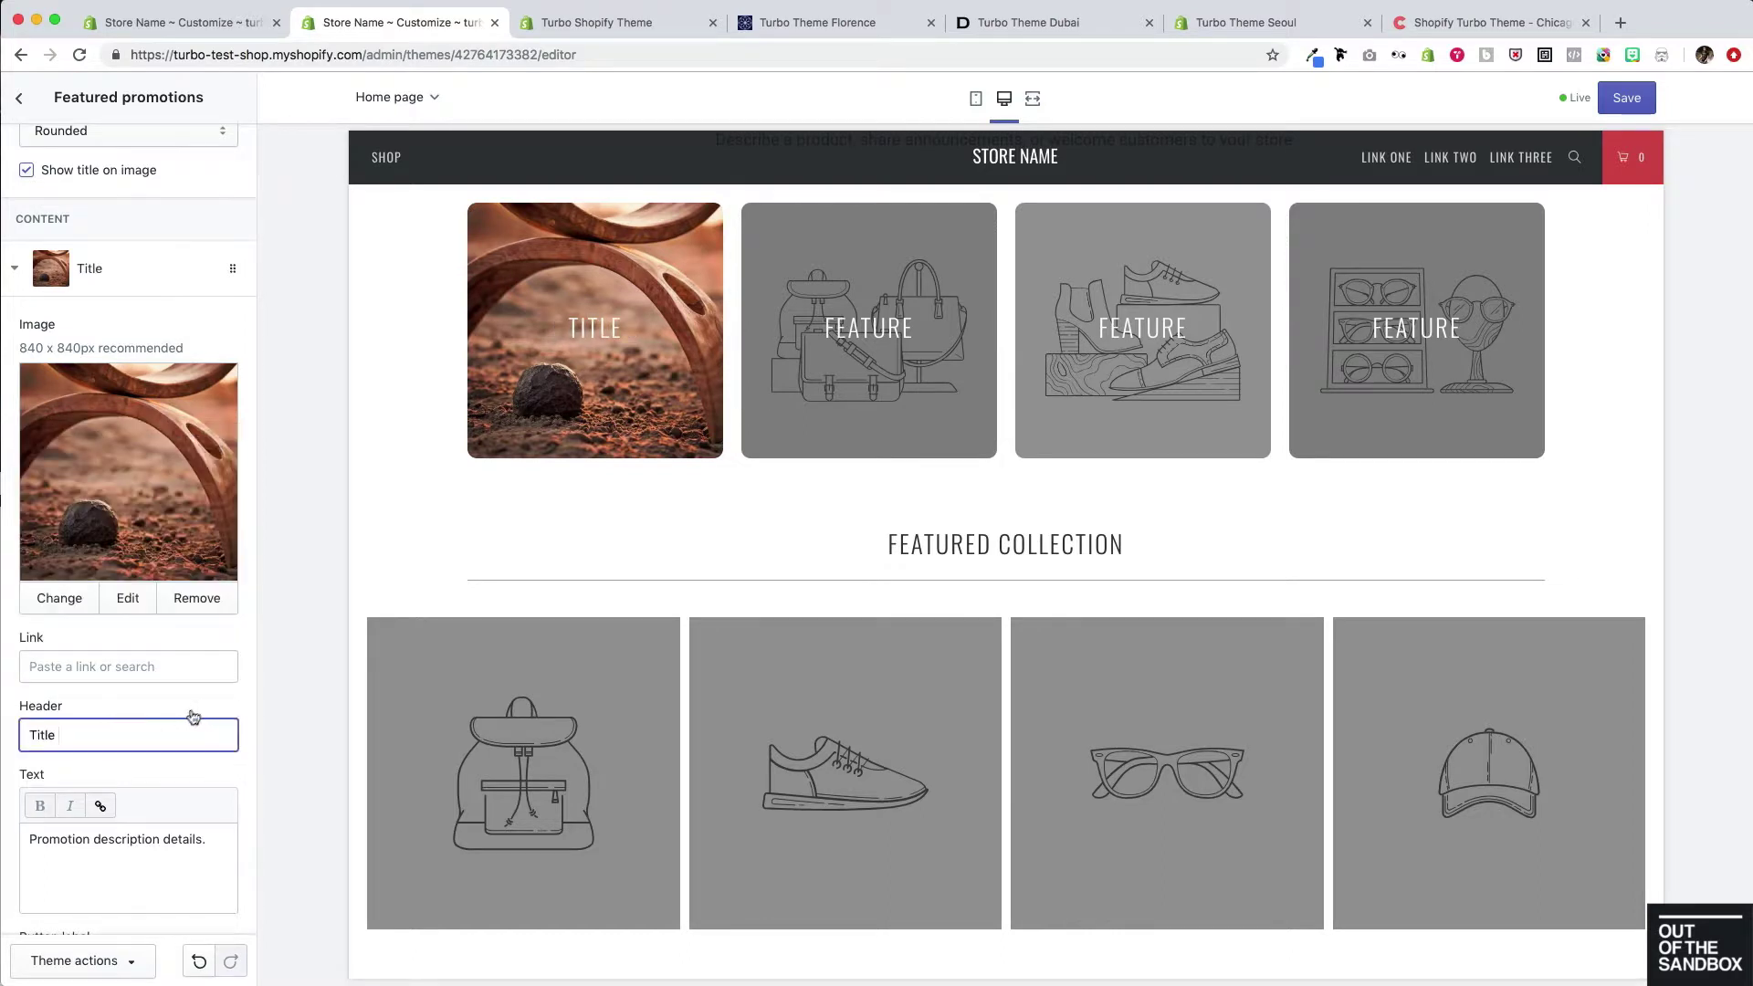
{"action": "left_click", "coordinate": [213, 843]}
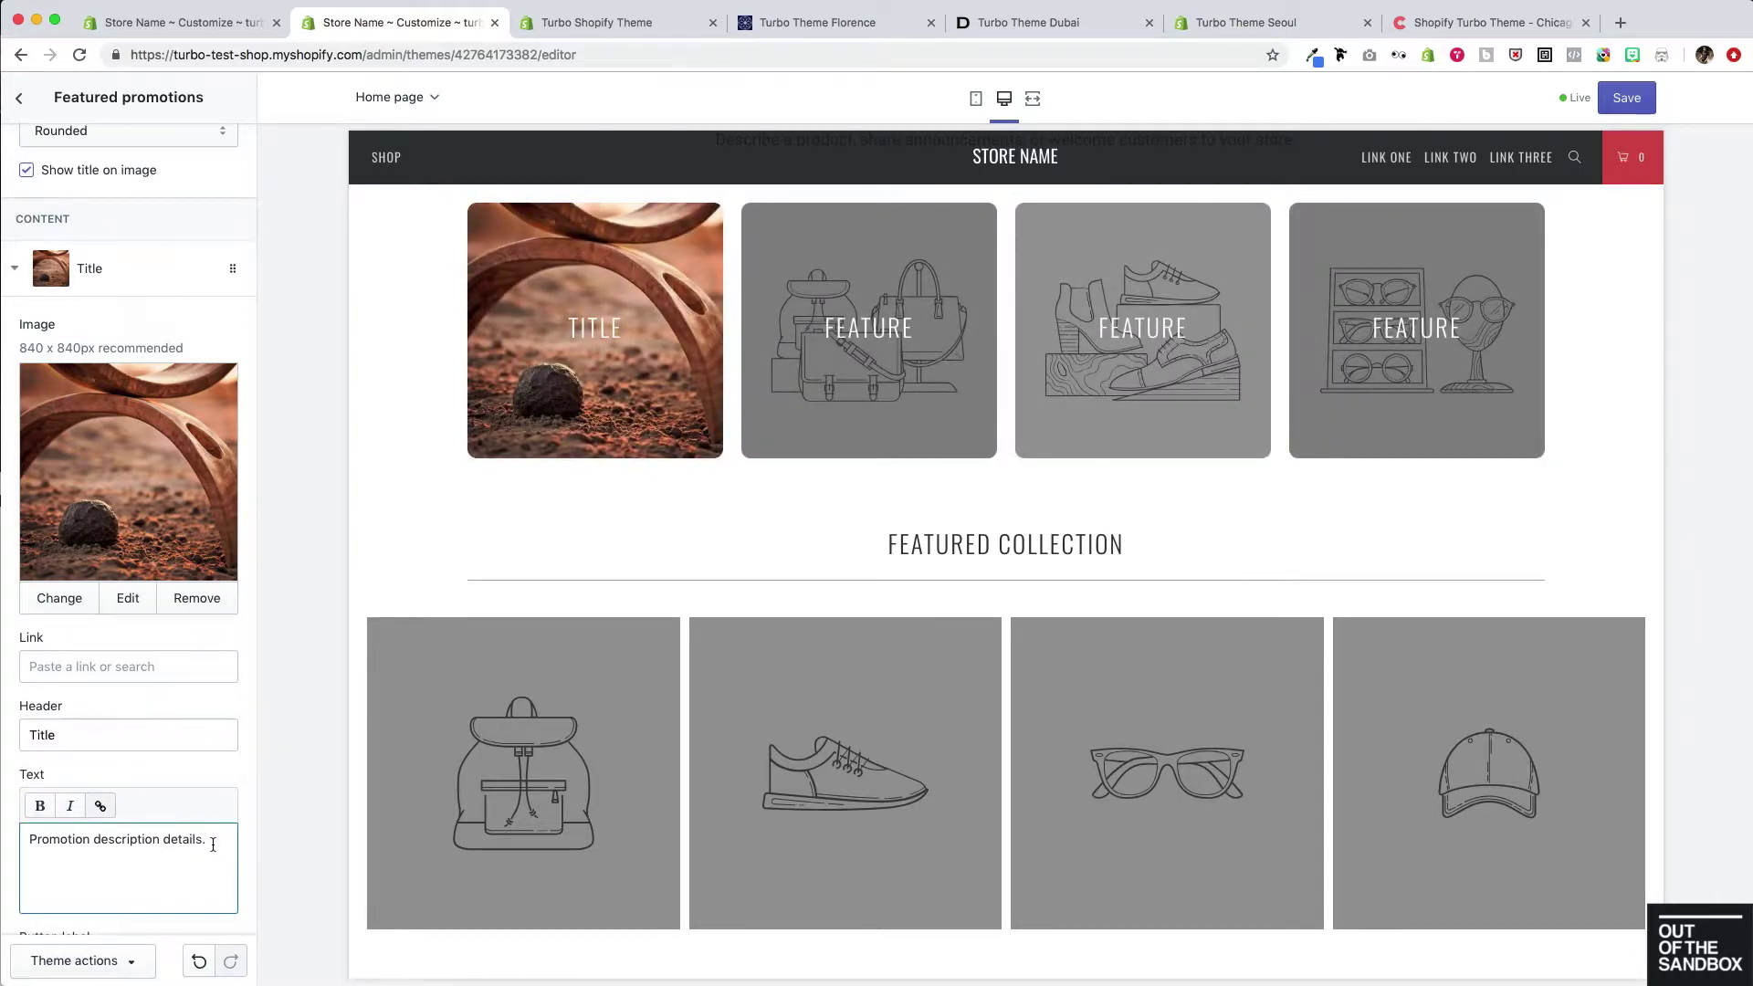
{"action": "left_click", "coordinate": [426, 460]}
{"action": "mouse_move", "coordinate": [673, 299]}
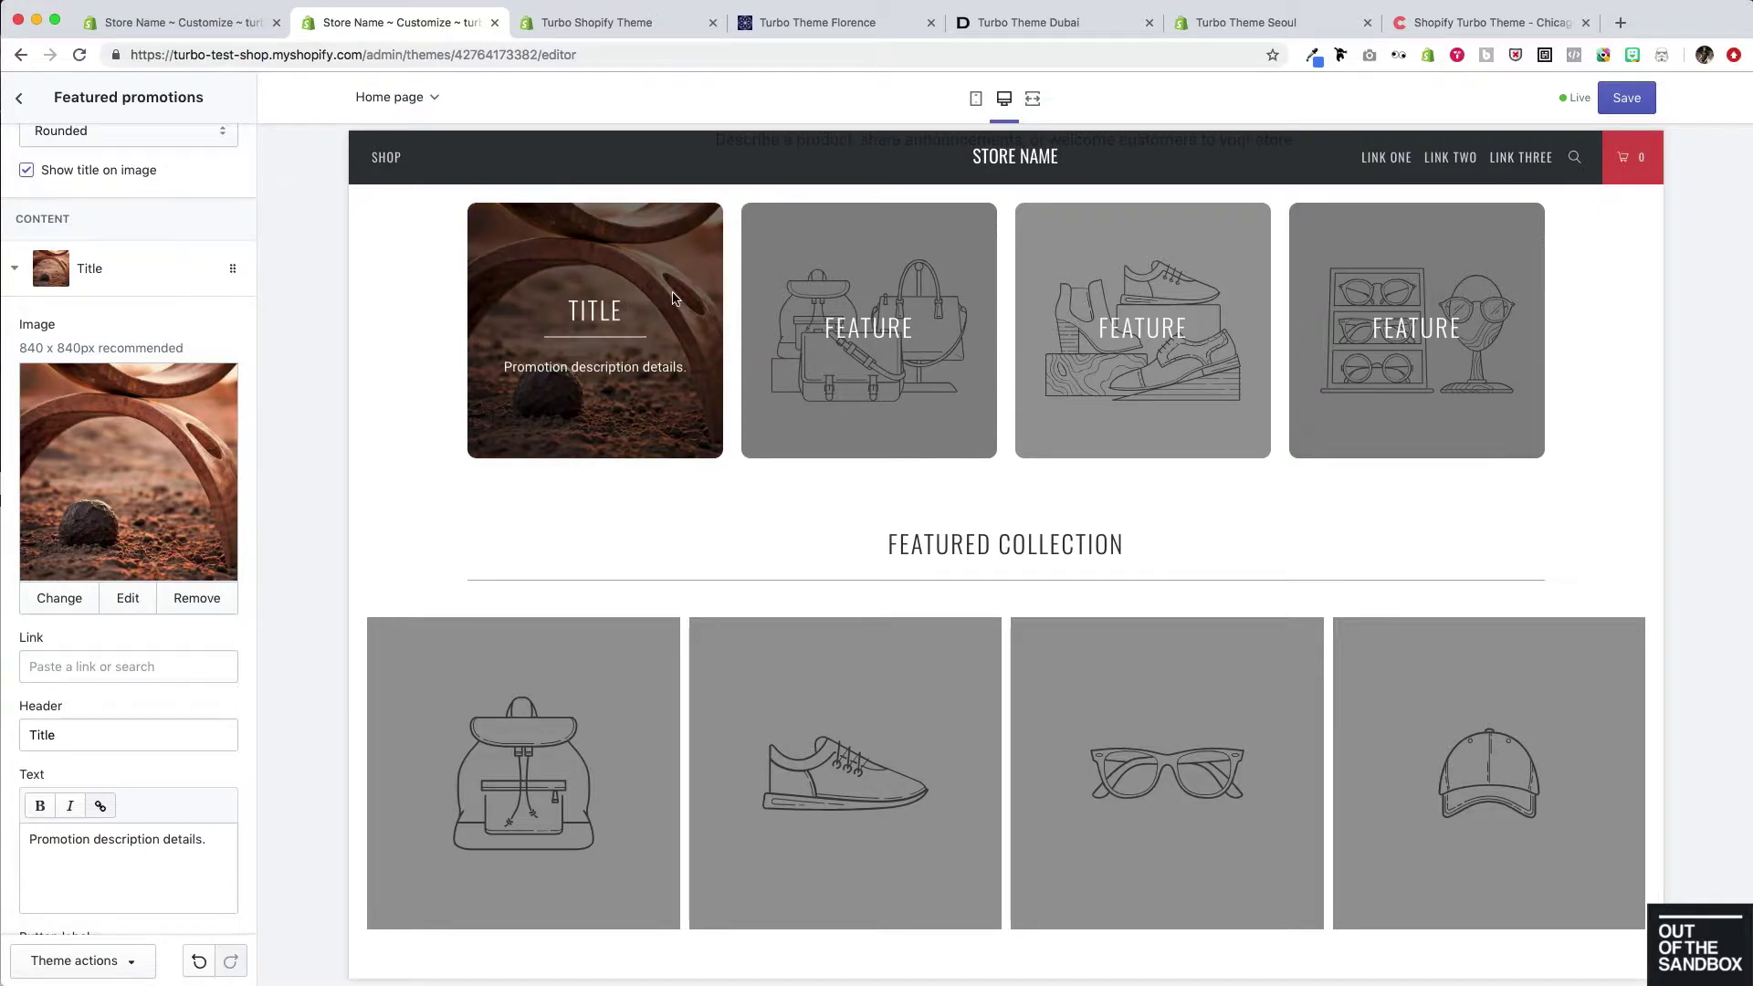
{"action": "left_click", "coordinate": [200, 847]}
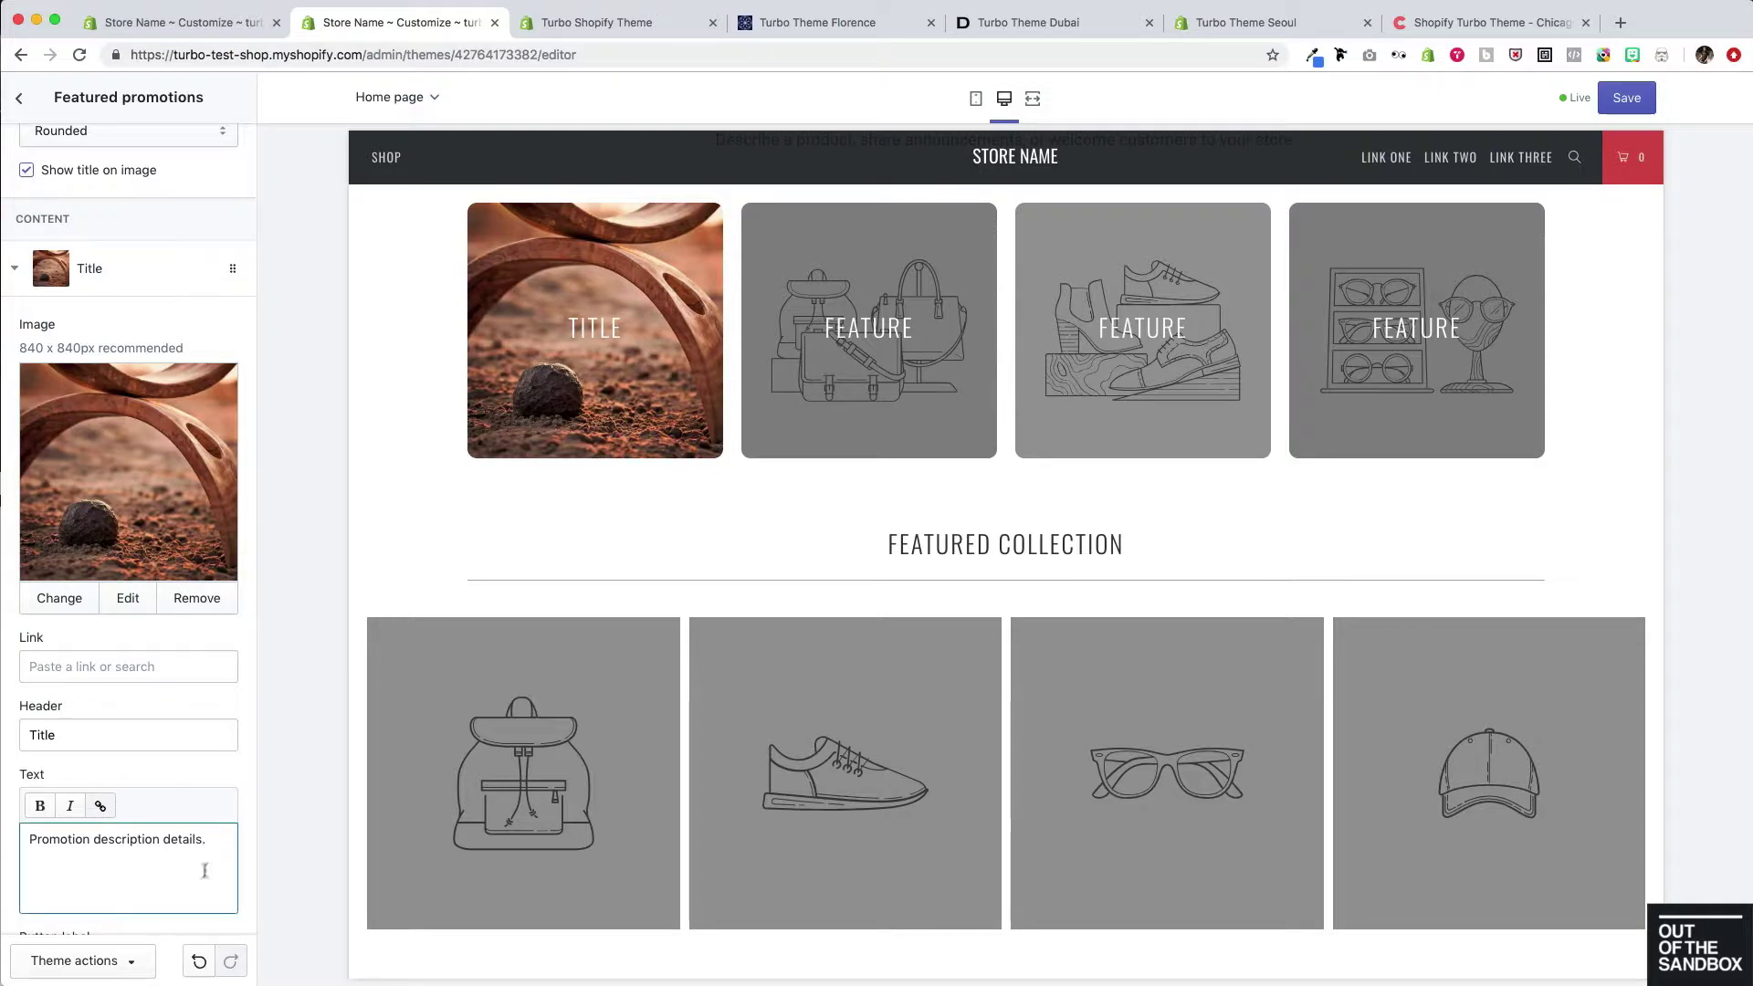
{"action": "type", "text": "Edit the text."}
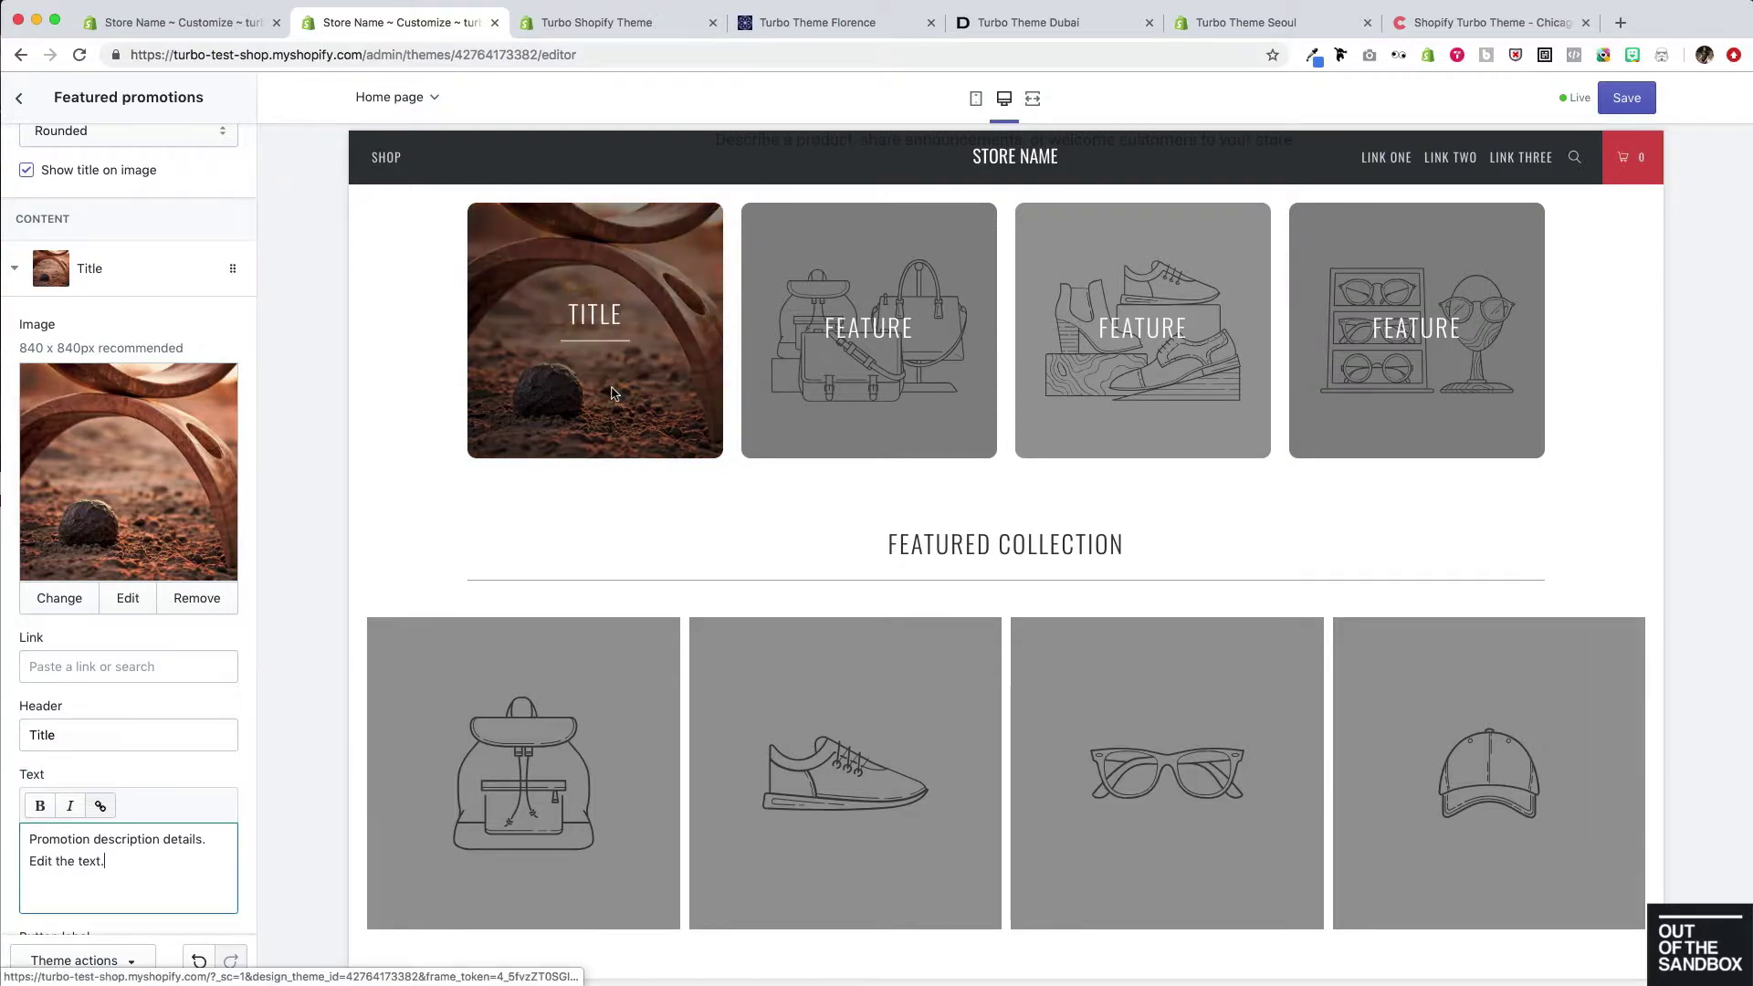
{"action": "mouse_move", "coordinate": [614, 393]}
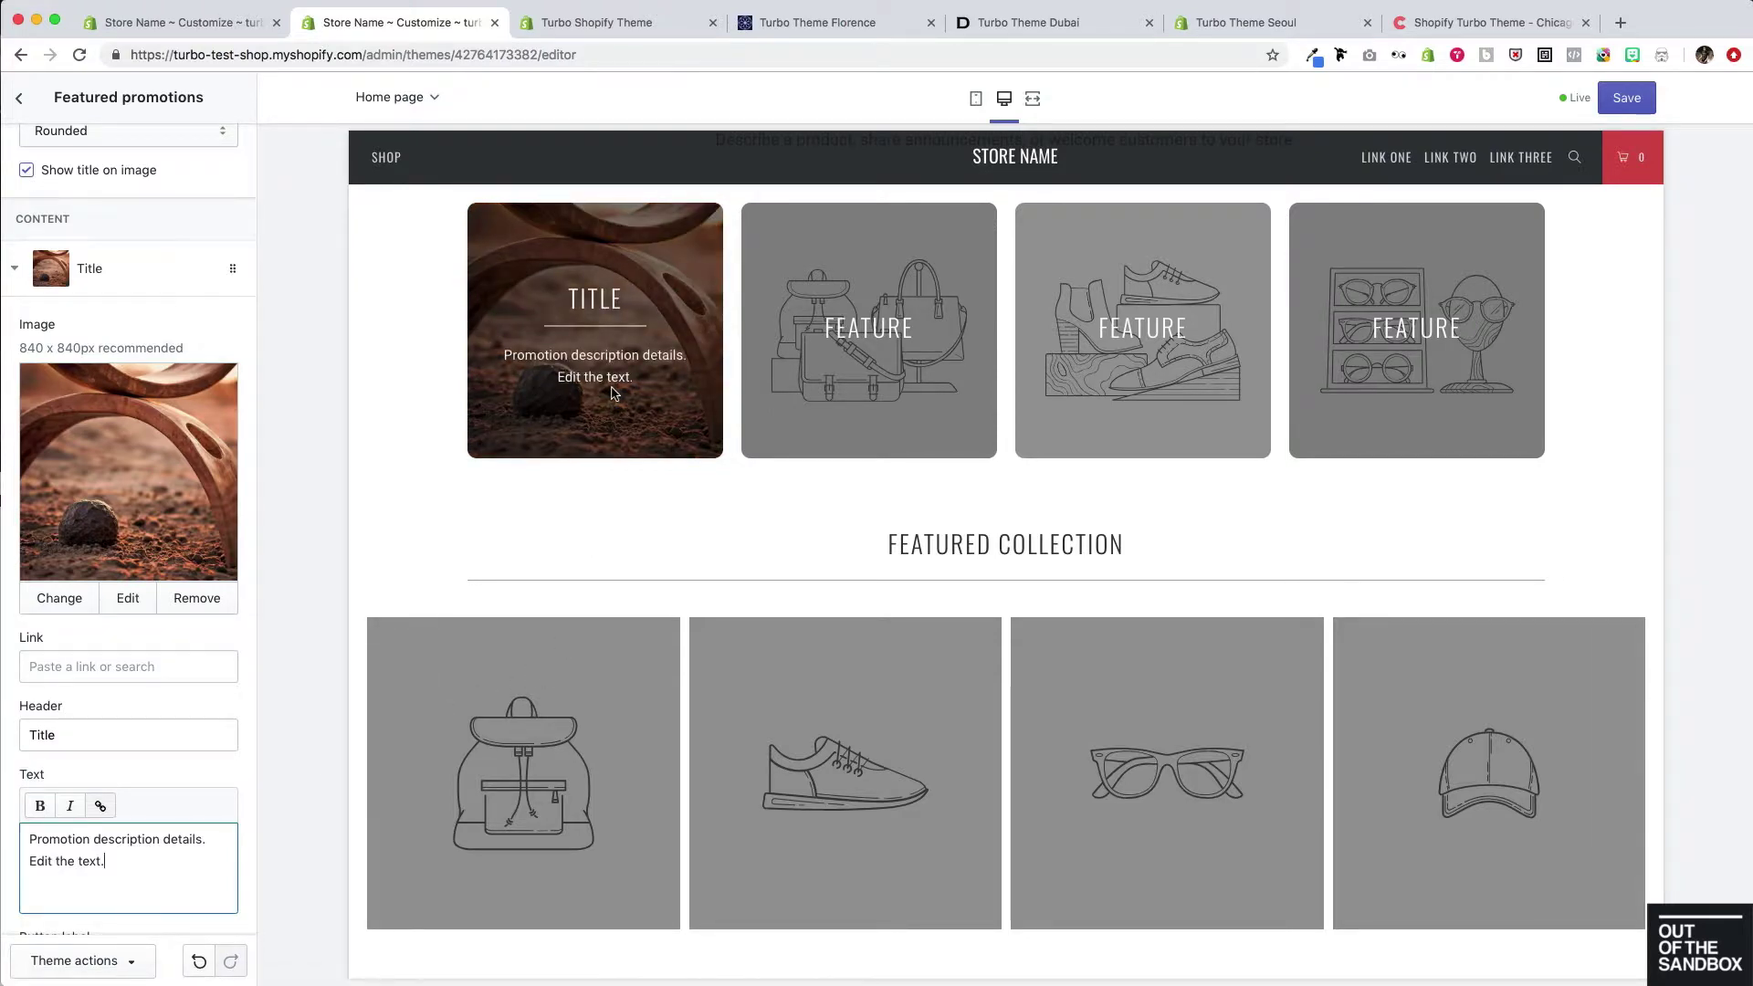
{"action": "scroll", "coordinate": [162, 664], "scroll_direction": "down", "scroll_amount": 5}
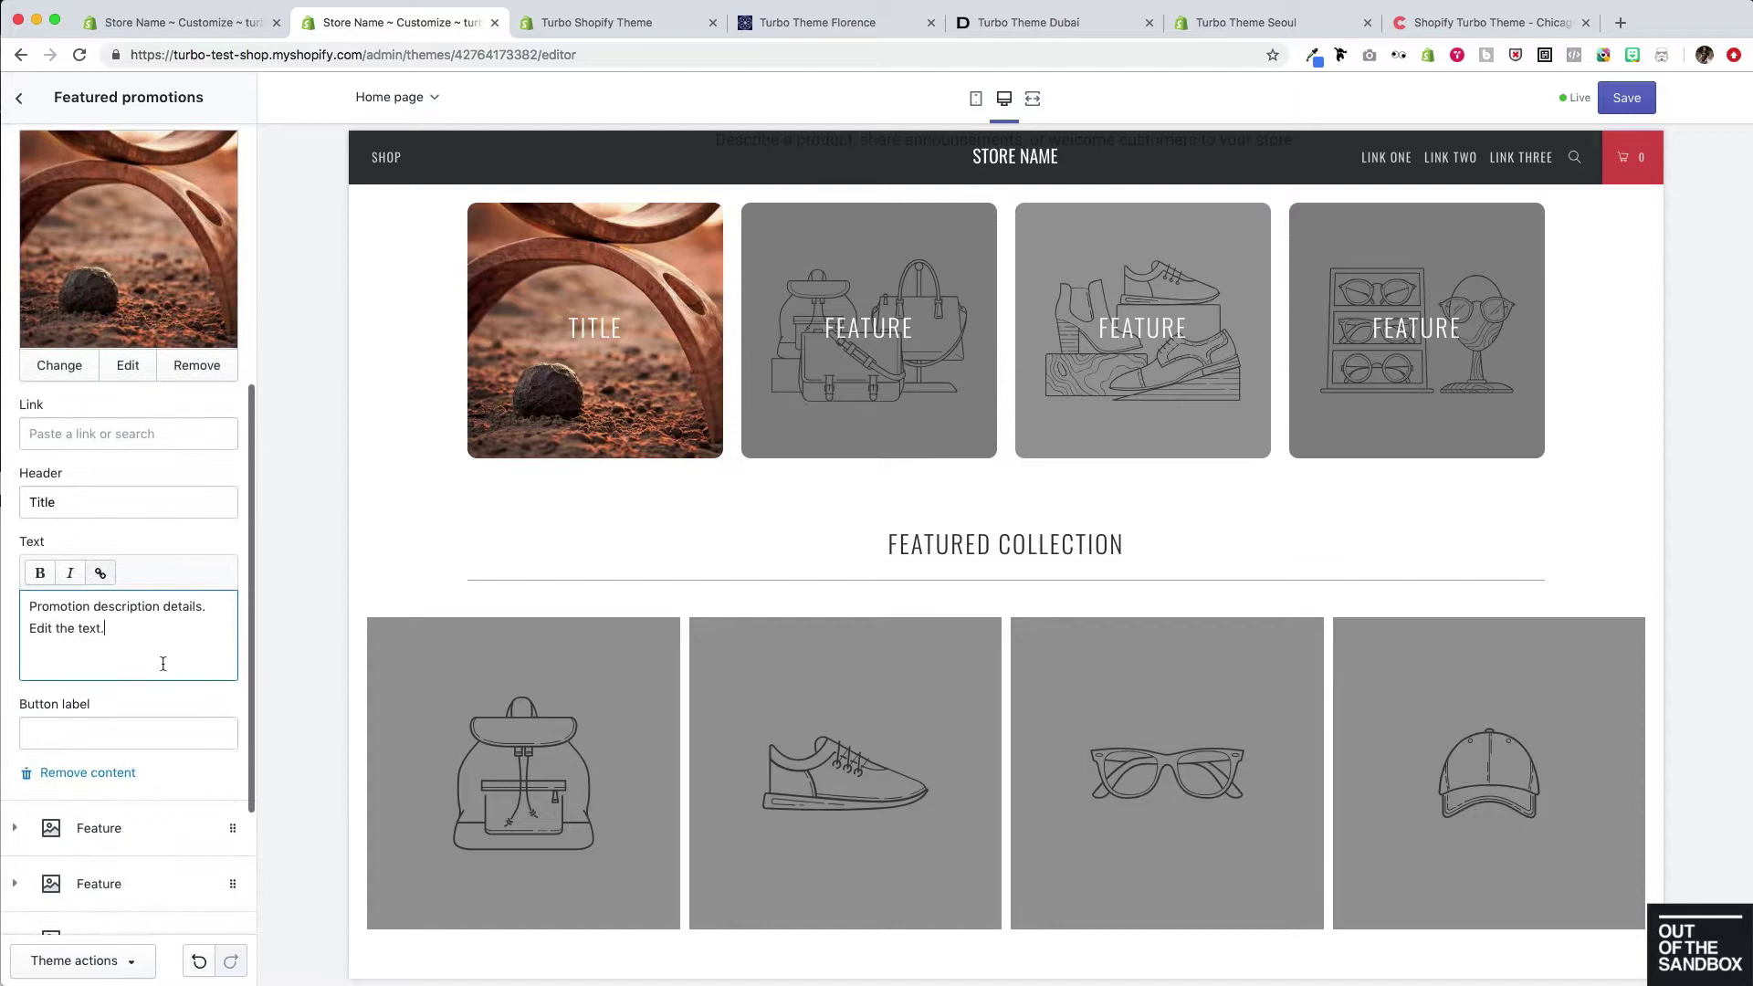
Label the first promotion's button 'Button', leaving its link unset.
{"action": "left_click", "coordinate": [182, 733]}
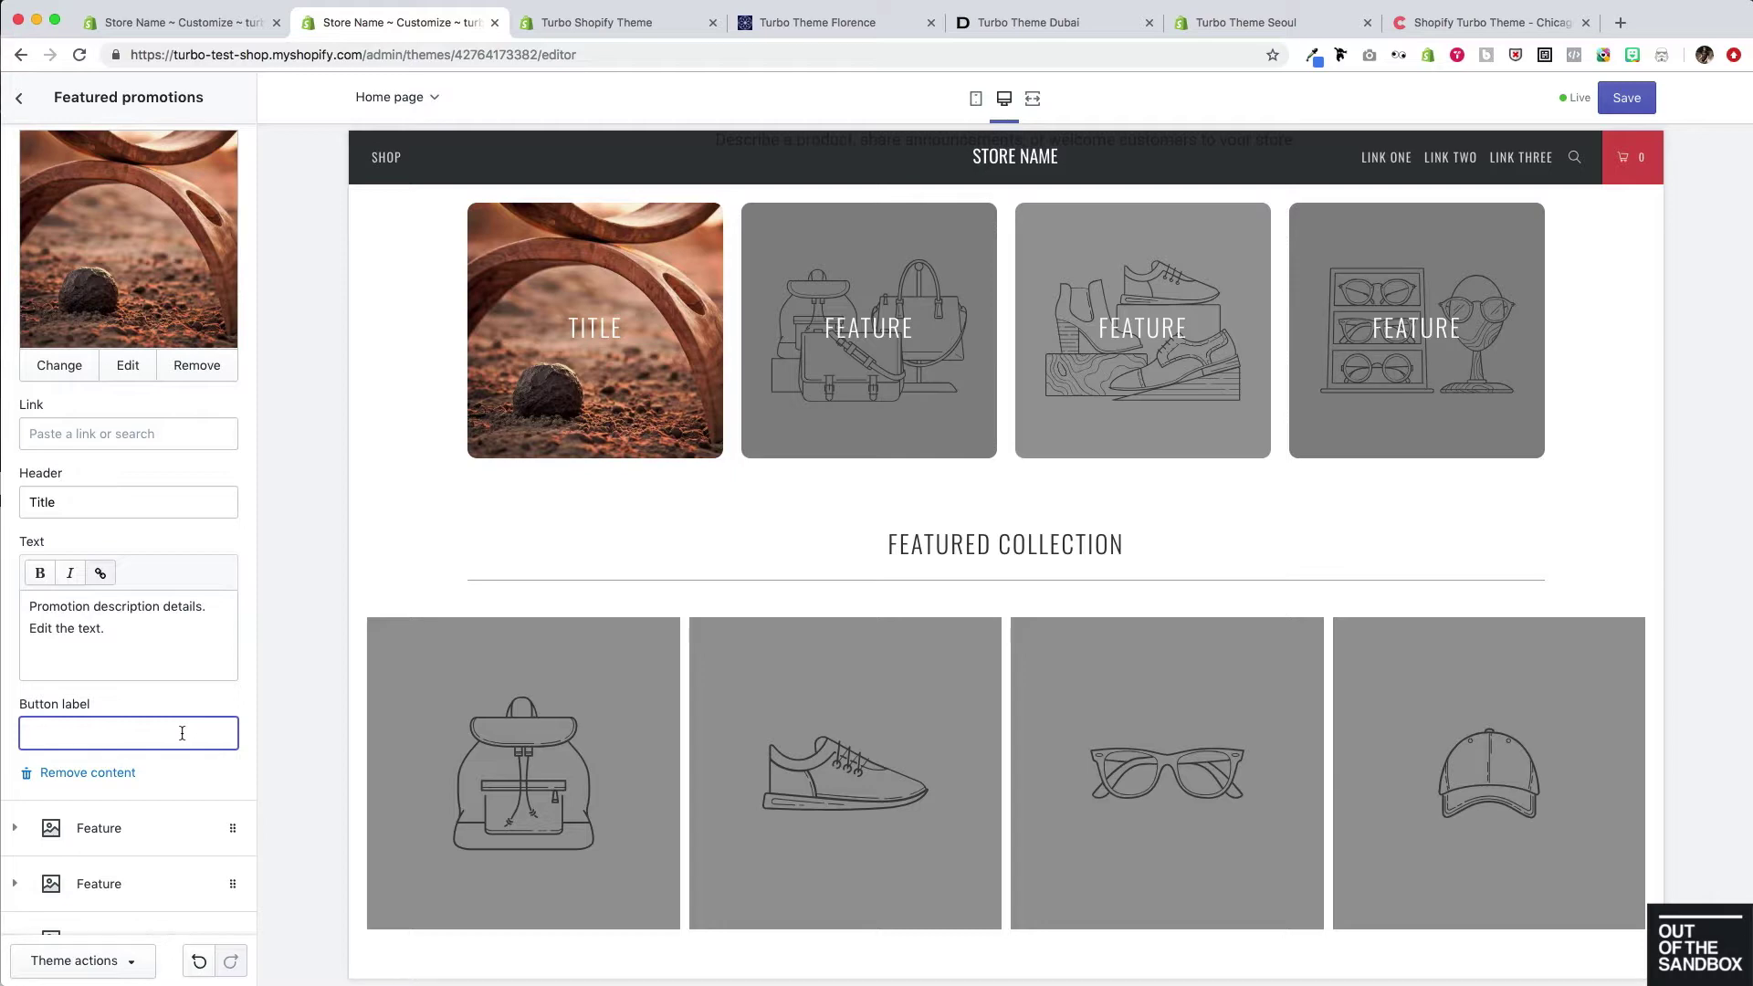
{"action": "type", "text": "Button"}
{"action": "mouse_move", "coordinate": [514, 413]}
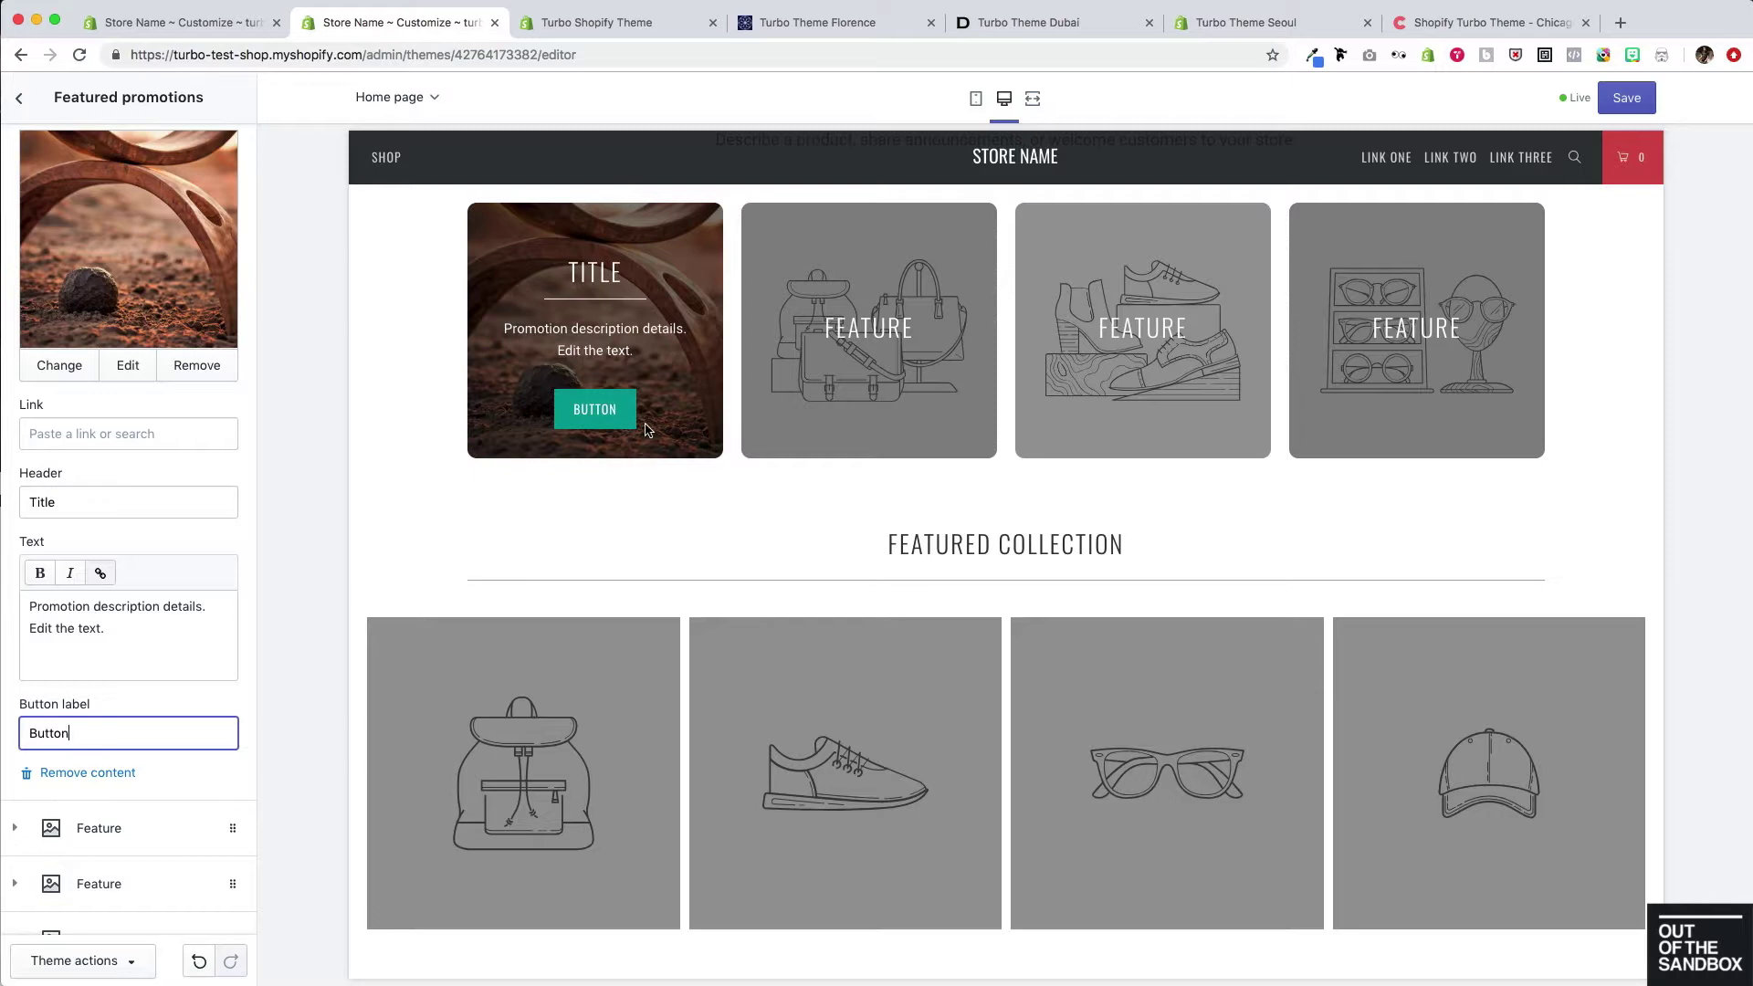
{"action": "left_click", "coordinate": [204, 442]}
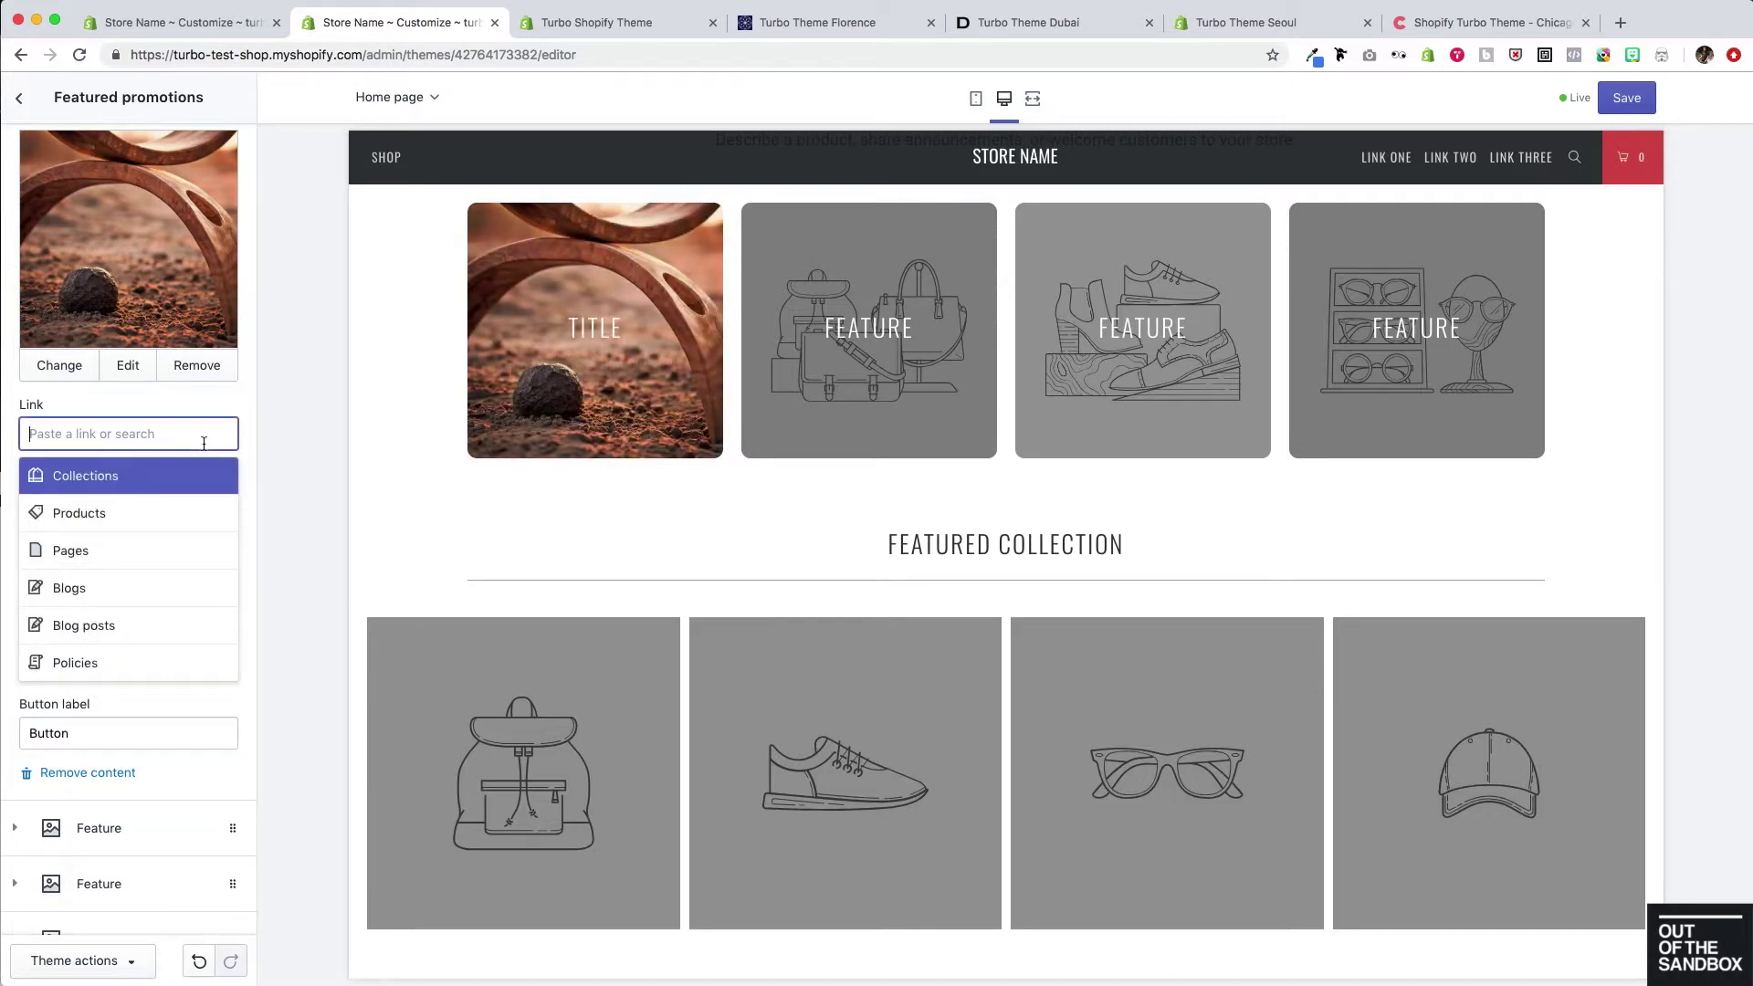
{"action": "left_click", "coordinate": [210, 409]}
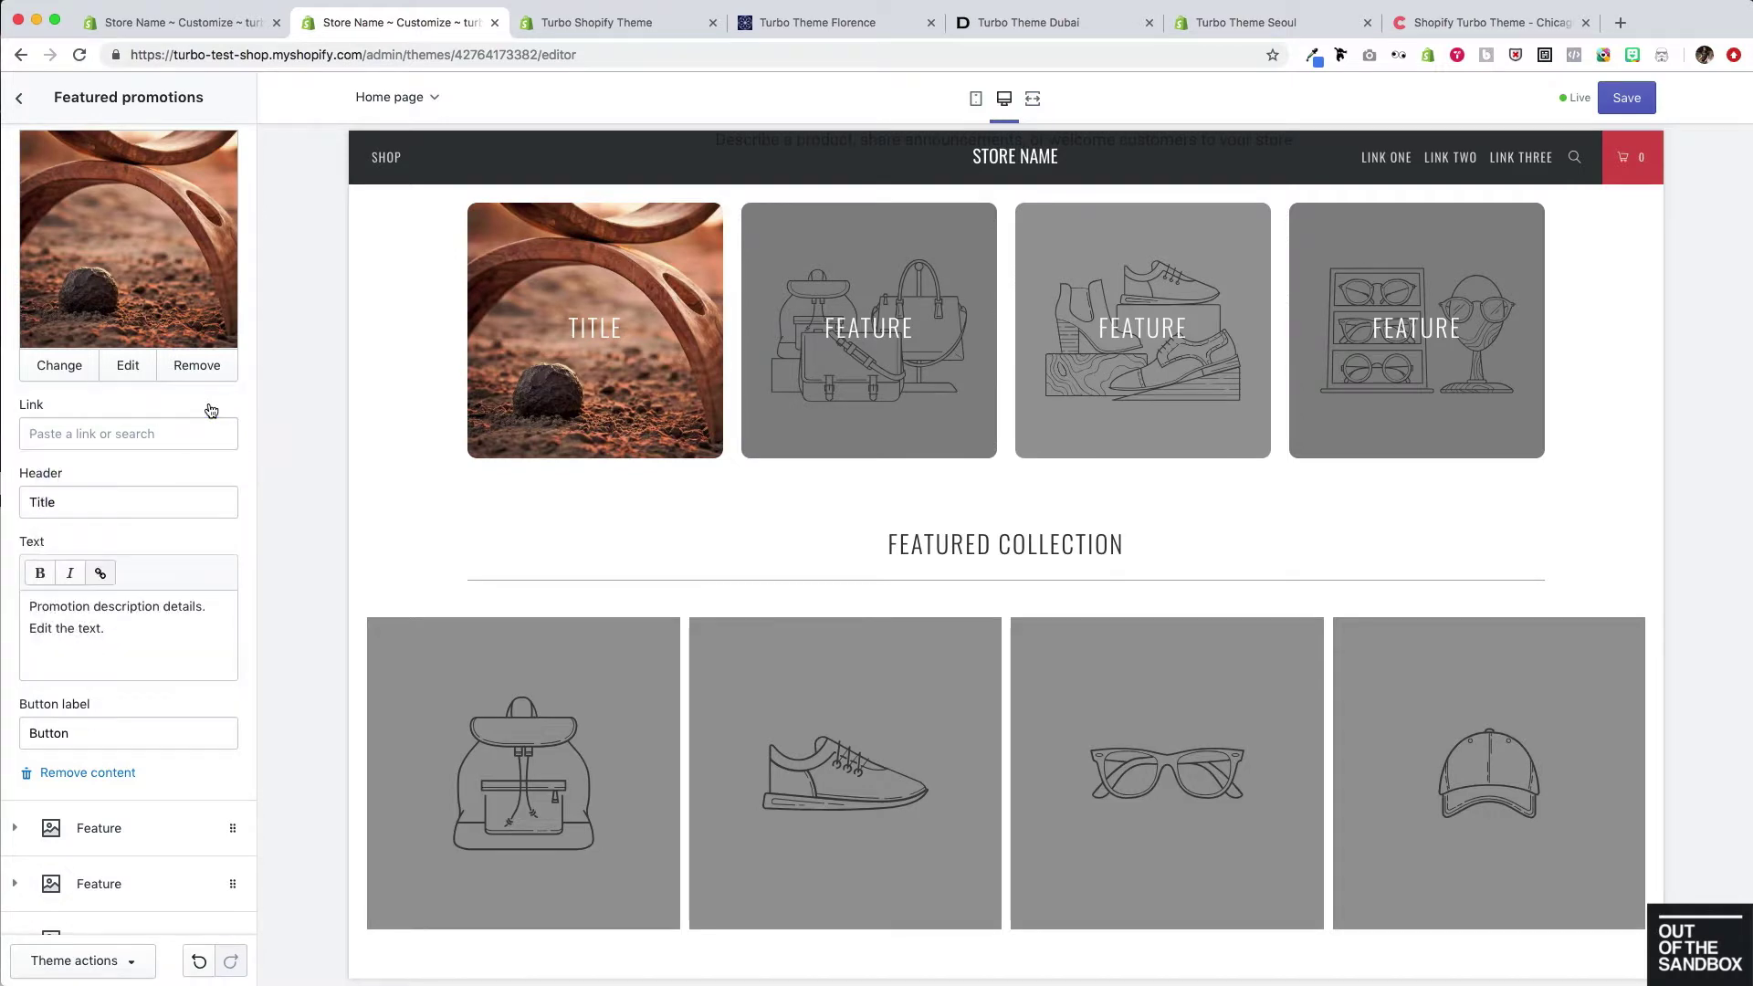
Expand the next Feature promotion to show its image and link fields.
{"action": "scroll", "coordinate": [211, 410], "scroll_direction": "down", "scroll_amount": 1}
{"action": "scroll", "coordinate": [211, 410], "scroll_direction": "down", "scroll_amount": 2}
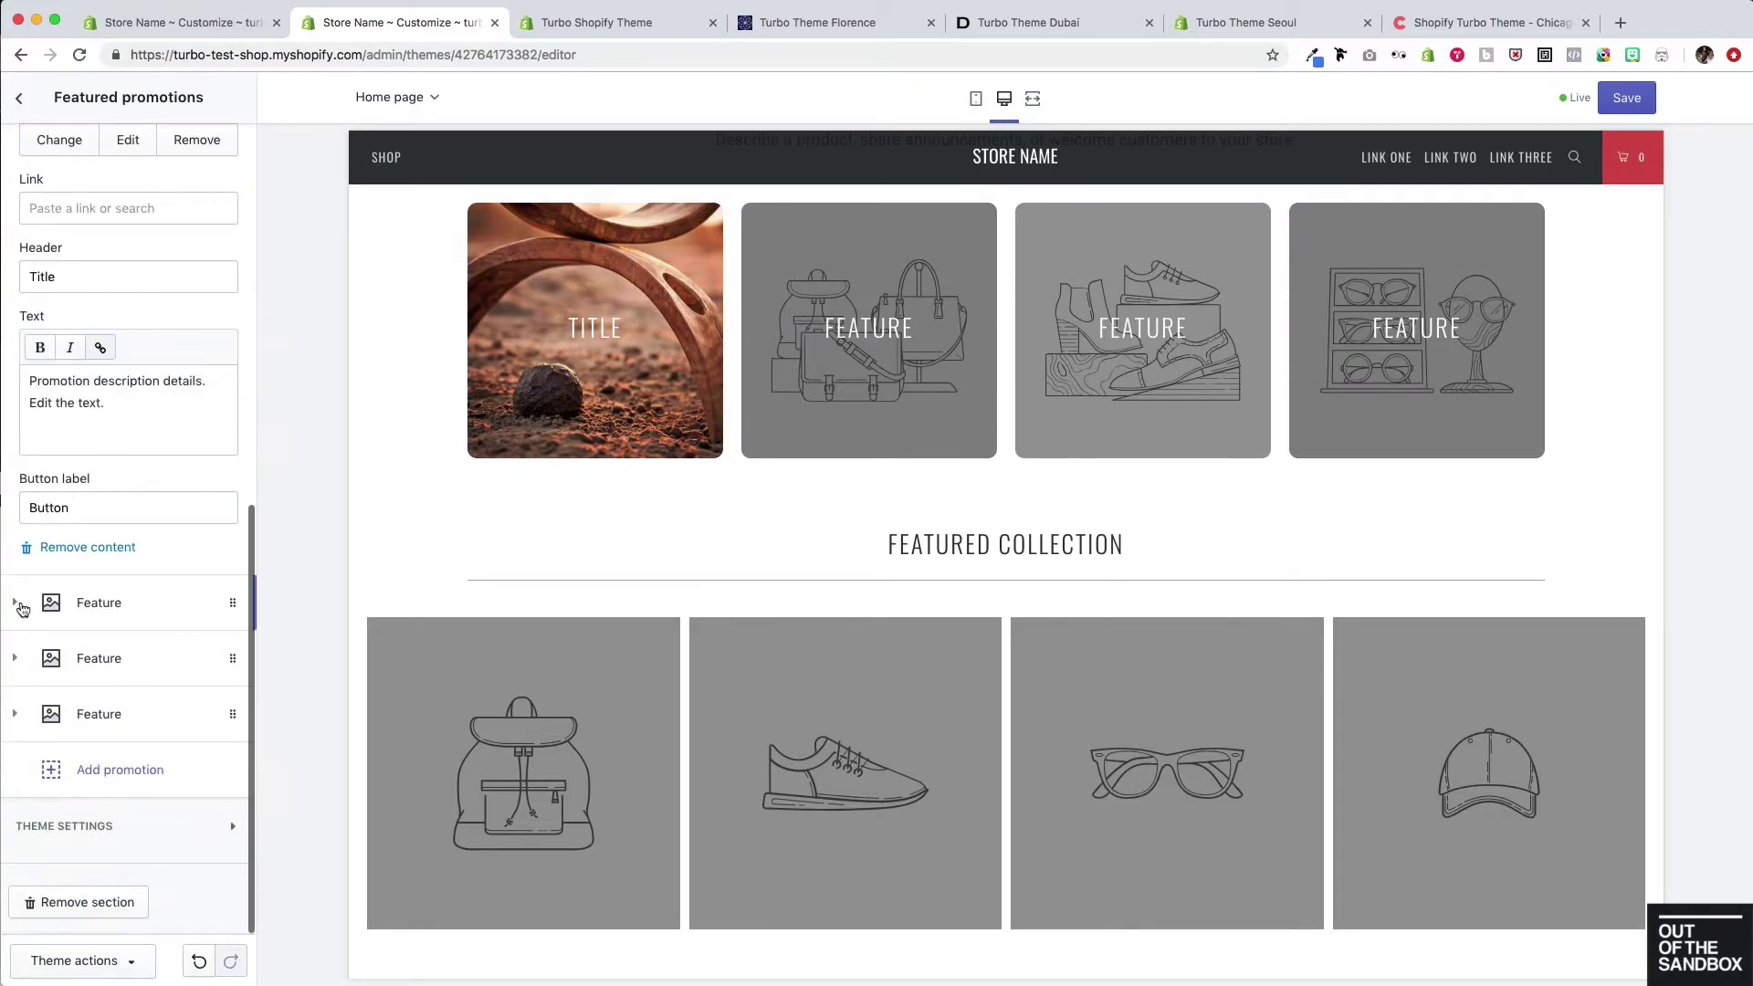
{"action": "left_click", "coordinate": [22, 607]}
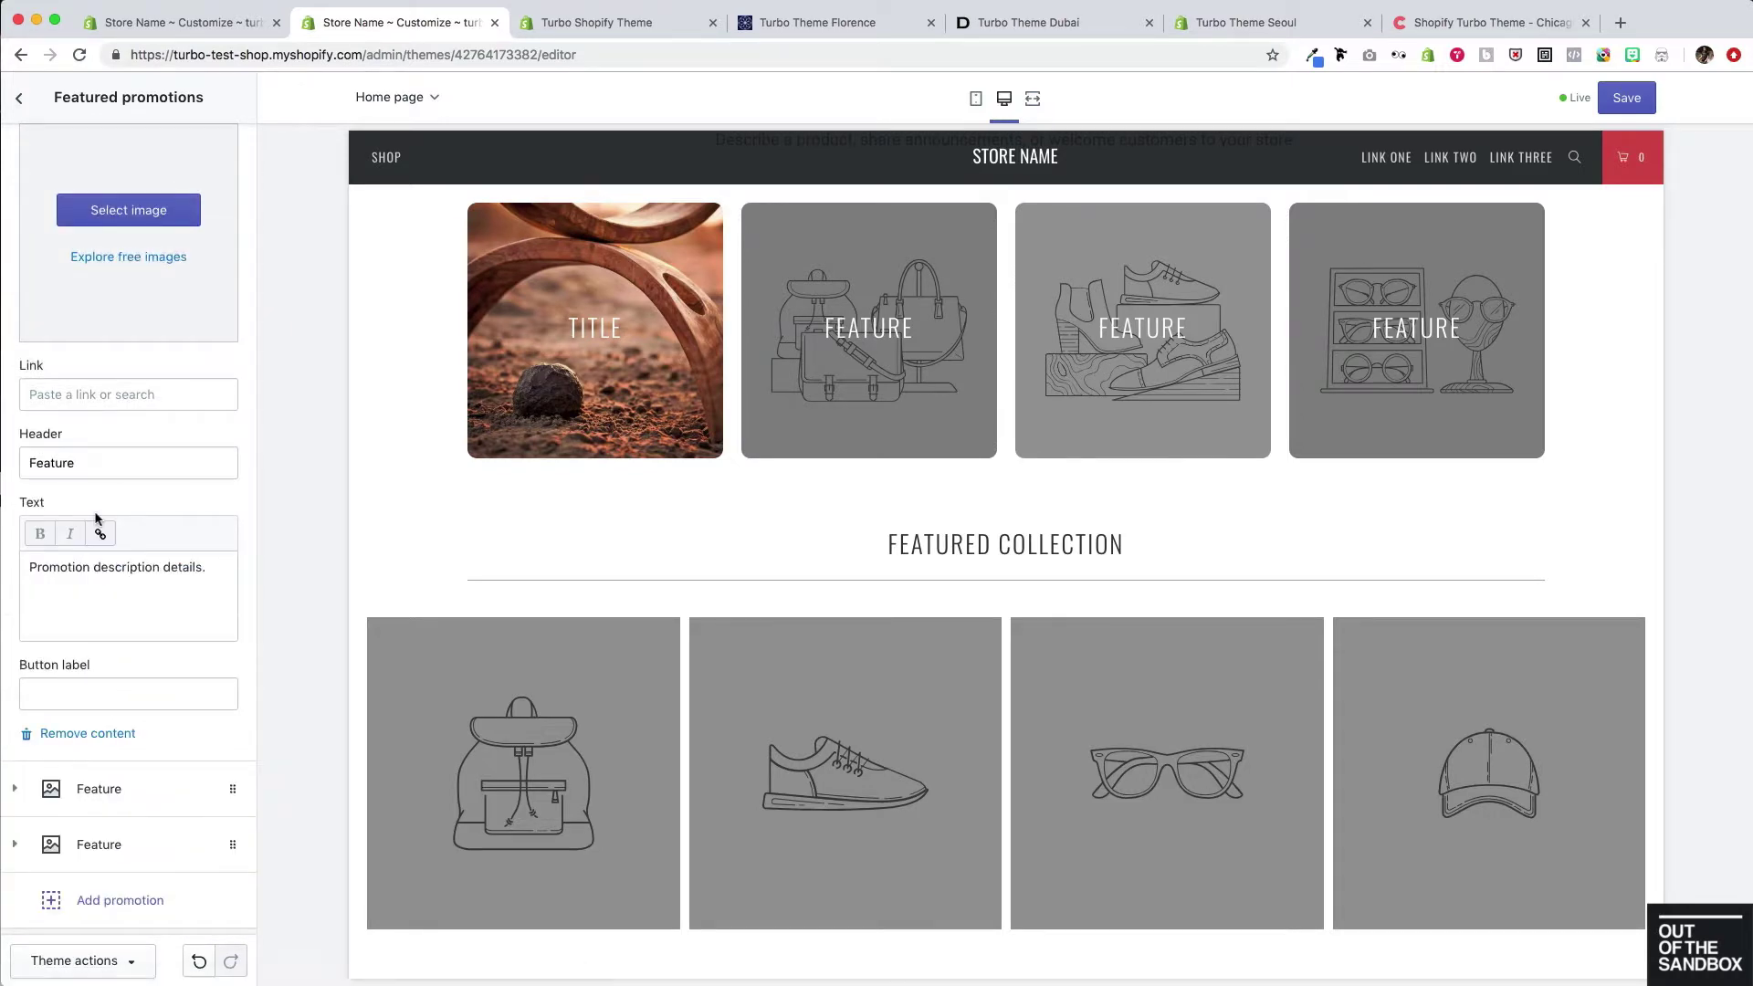
{"action": "scroll", "coordinate": [96, 519], "scroll_direction": "down", "scroll_amount": 1}
{"action": "scroll", "coordinate": [96, 518], "scroll_direction": "up", "scroll_amount": 7}
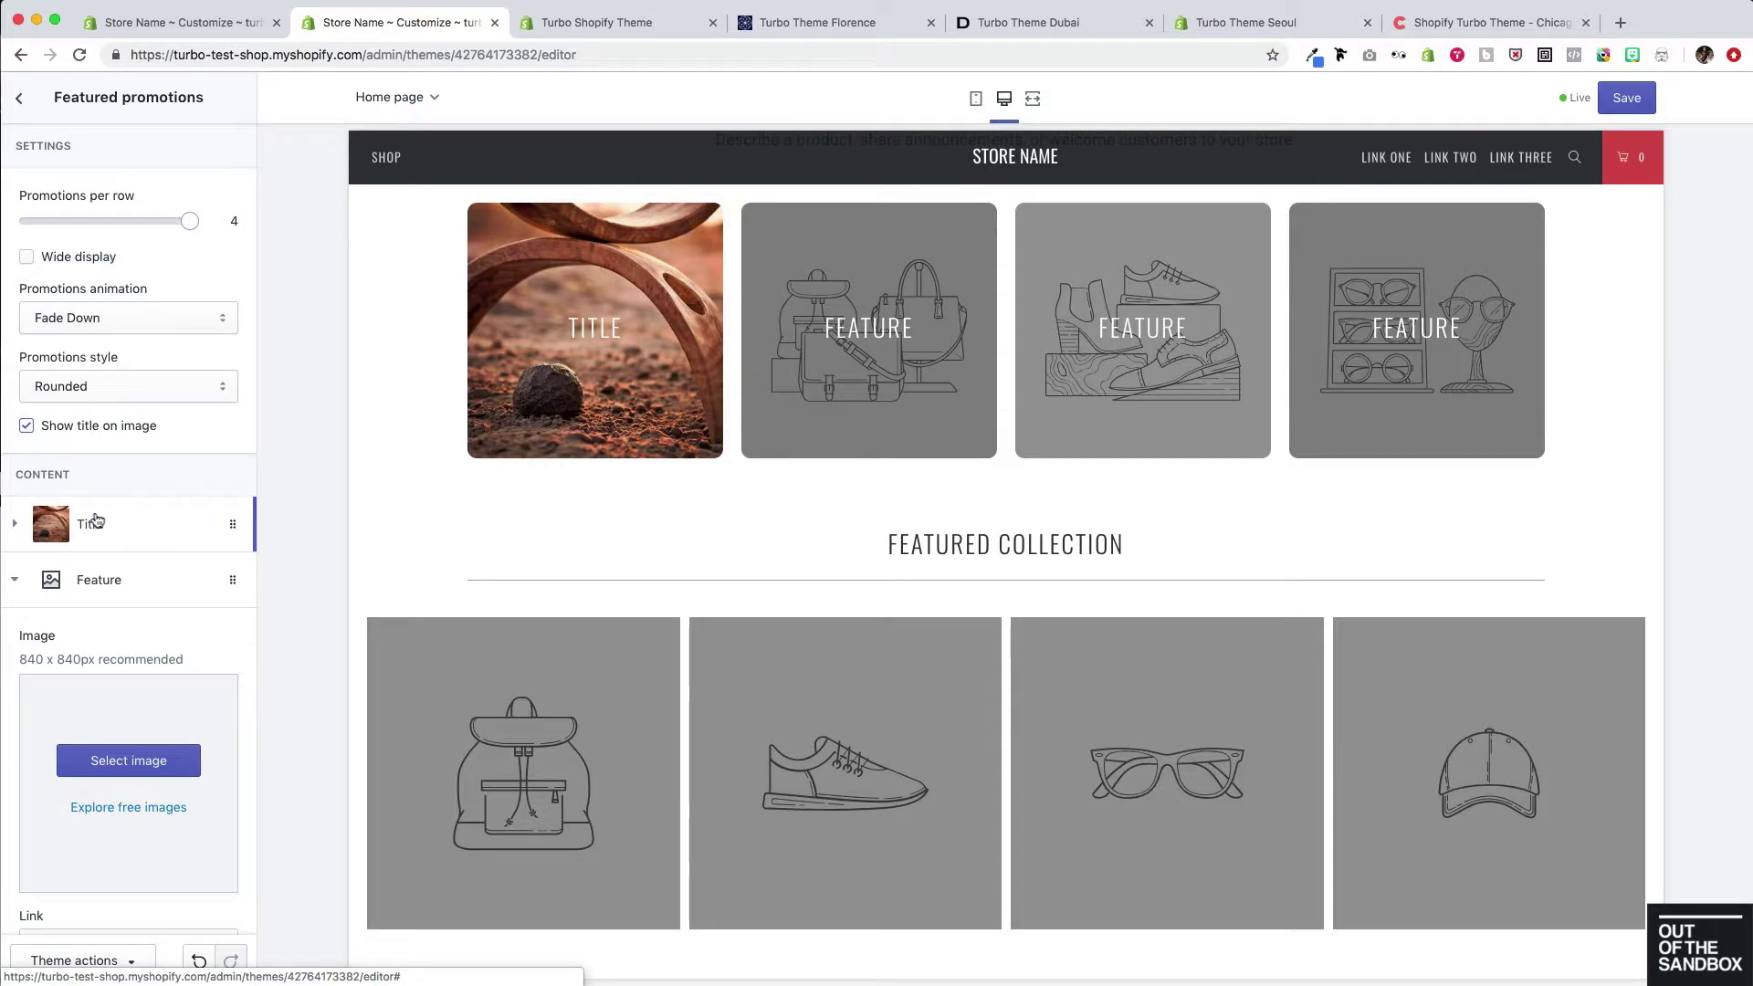
Browse the Portland demo's promotion tiles, then switch to the Florence demo store.
{"action": "left_click", "coordinate": [621, 25]}
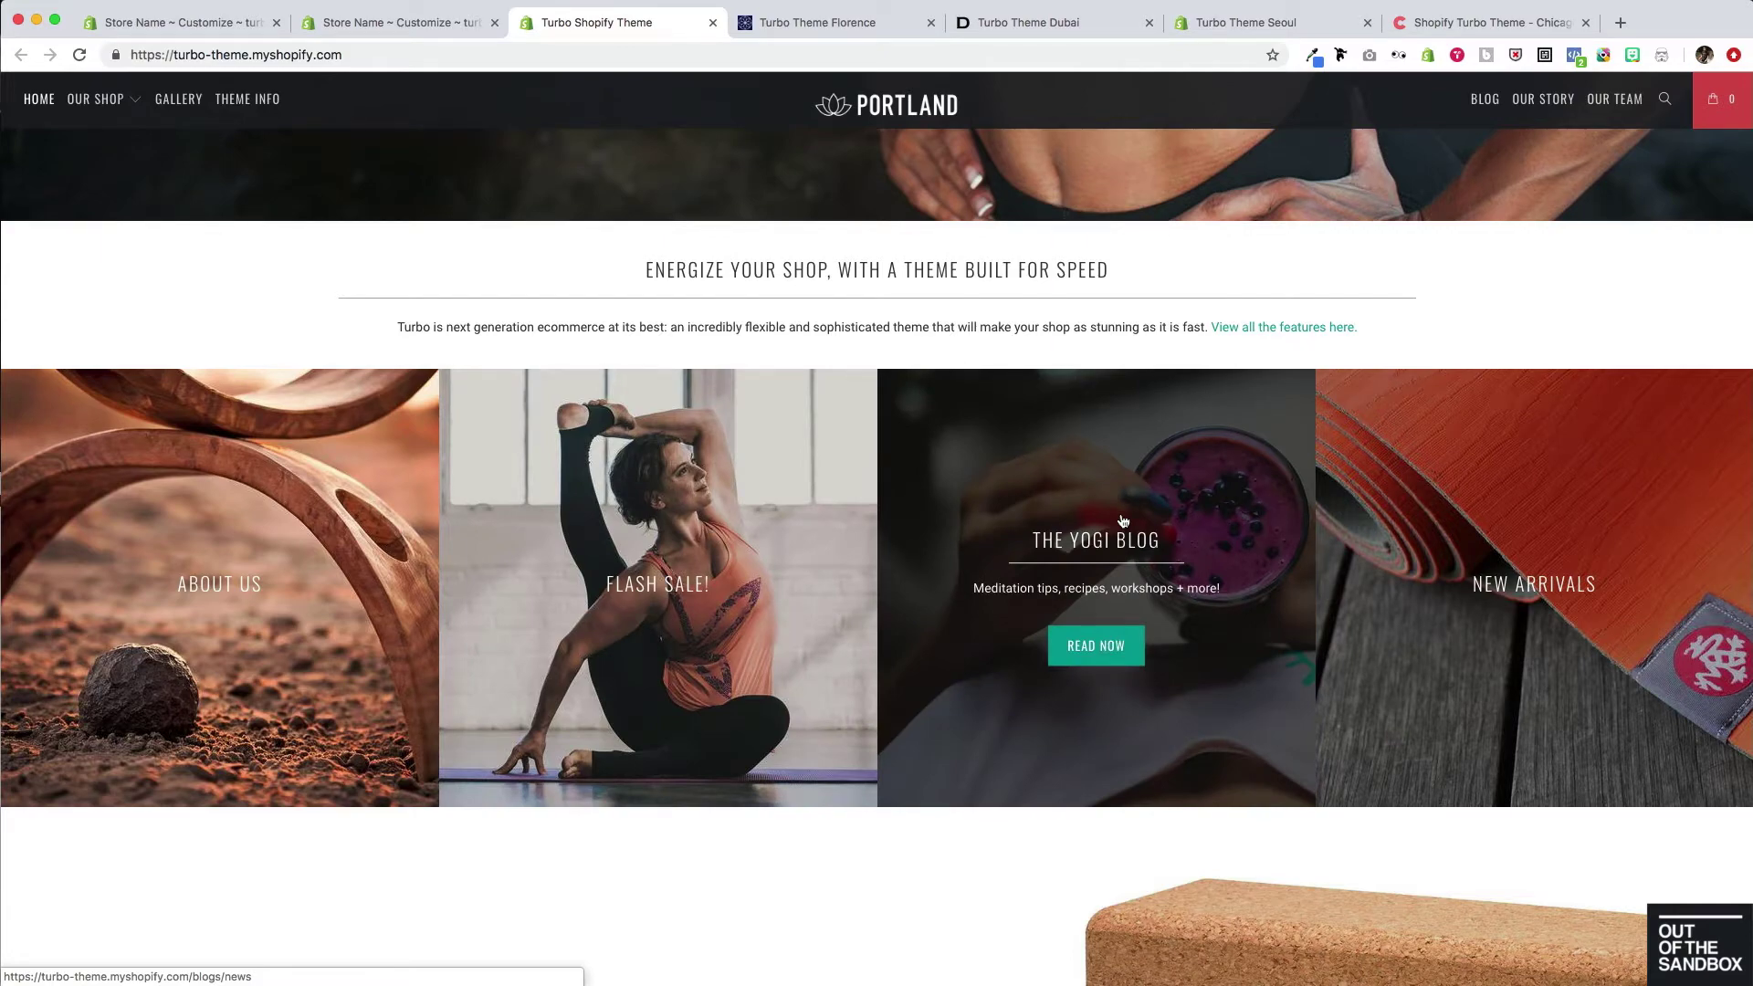
{"action": "left_click", "coordinate": [821, 26]}
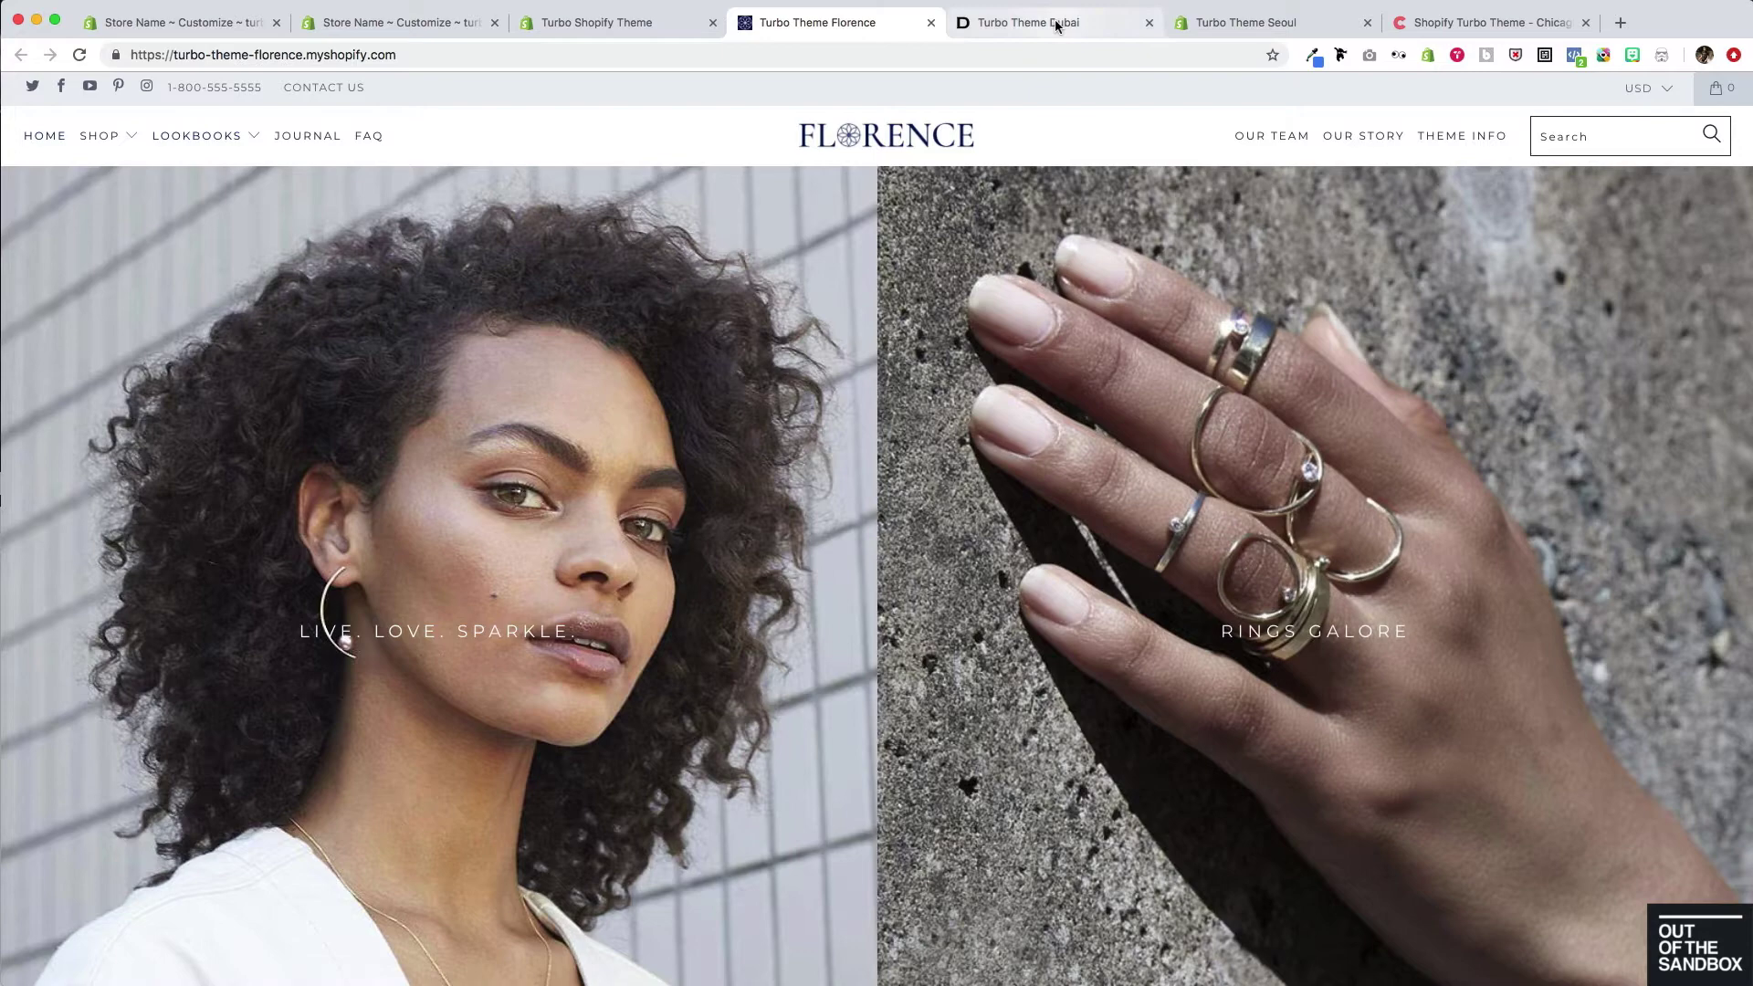
Browse the Dubai demo's collection tiles, then view the Seoul demo's Over-Ear and In-Ear Headphones promotions.
{"action": "left_click", "coordinate": [1062, 21]}
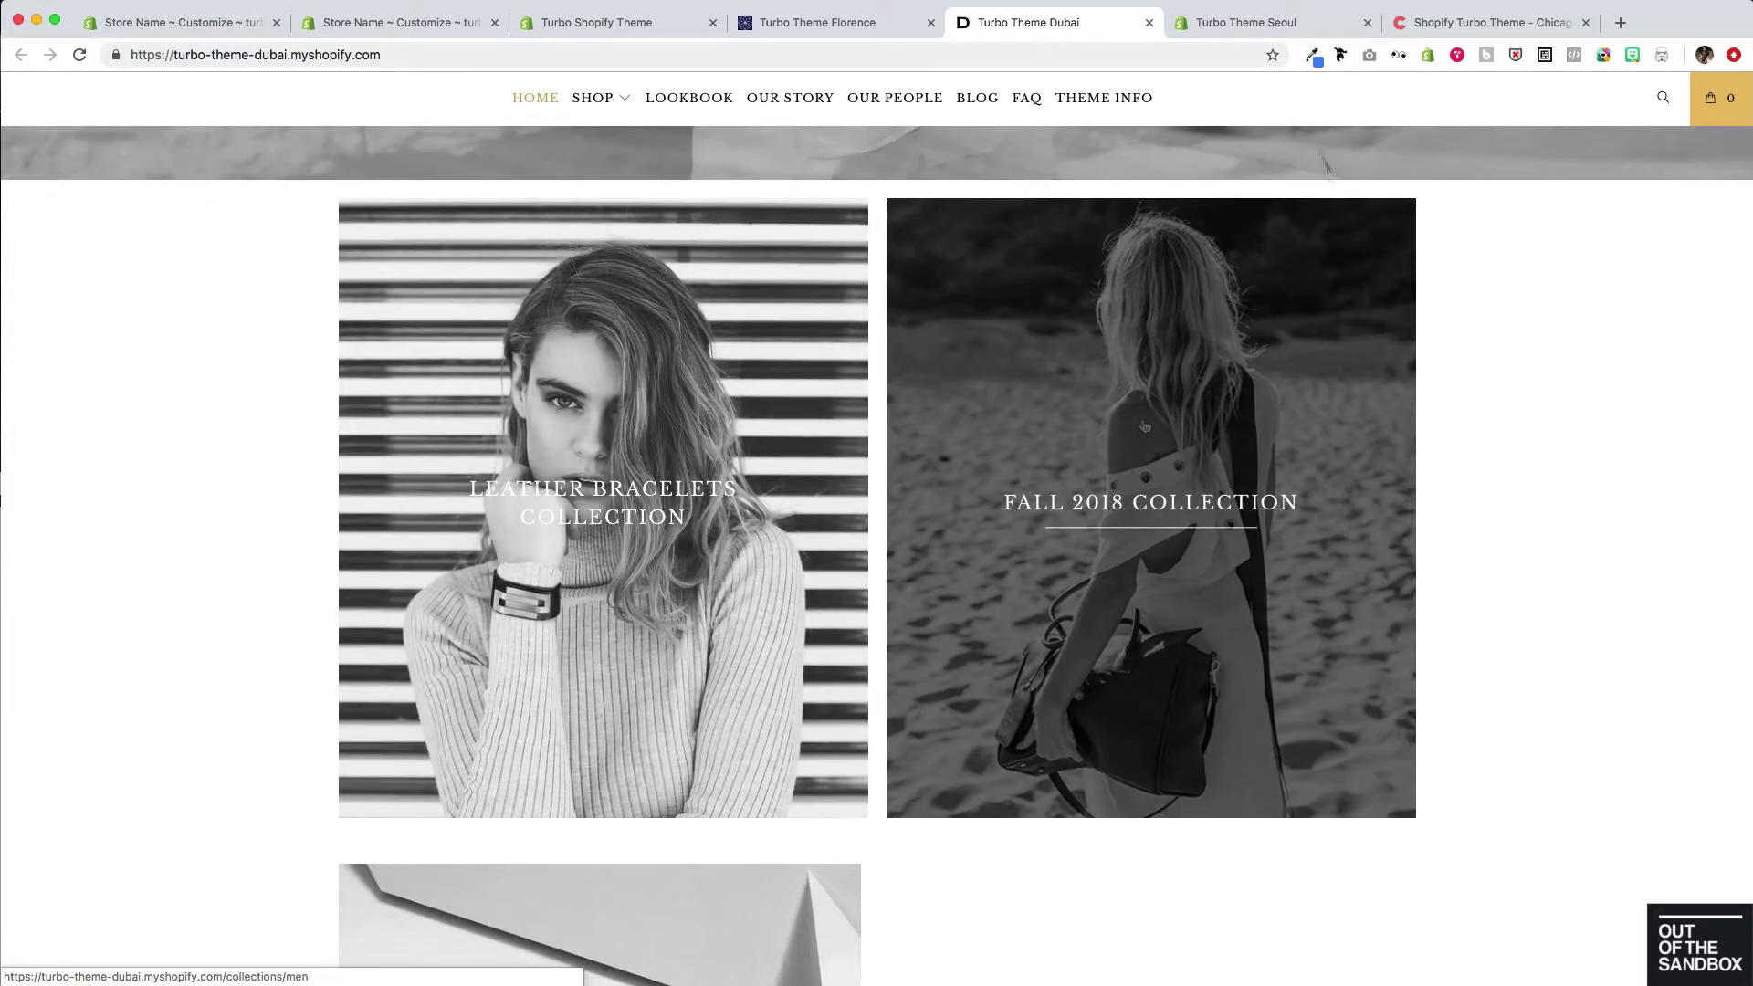
{"action": "left_click", "coordinate": [1219, 27]}
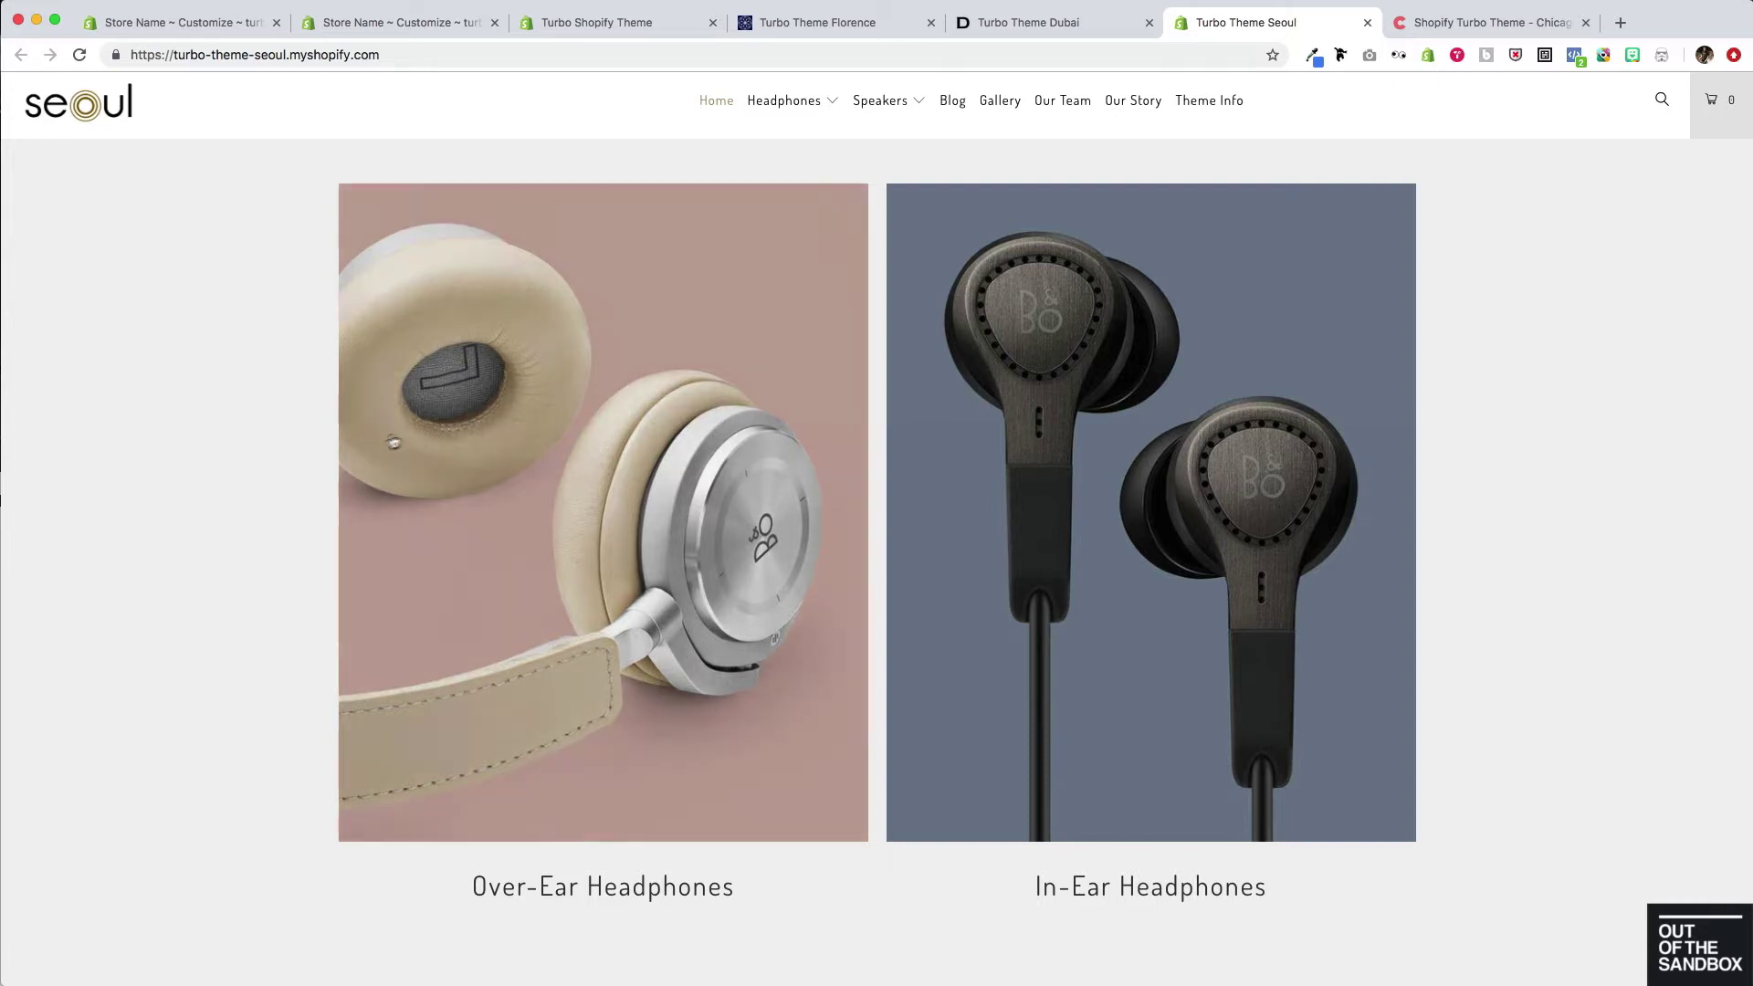
{"action": "mouse_move", "coordinate": [464, 441]}
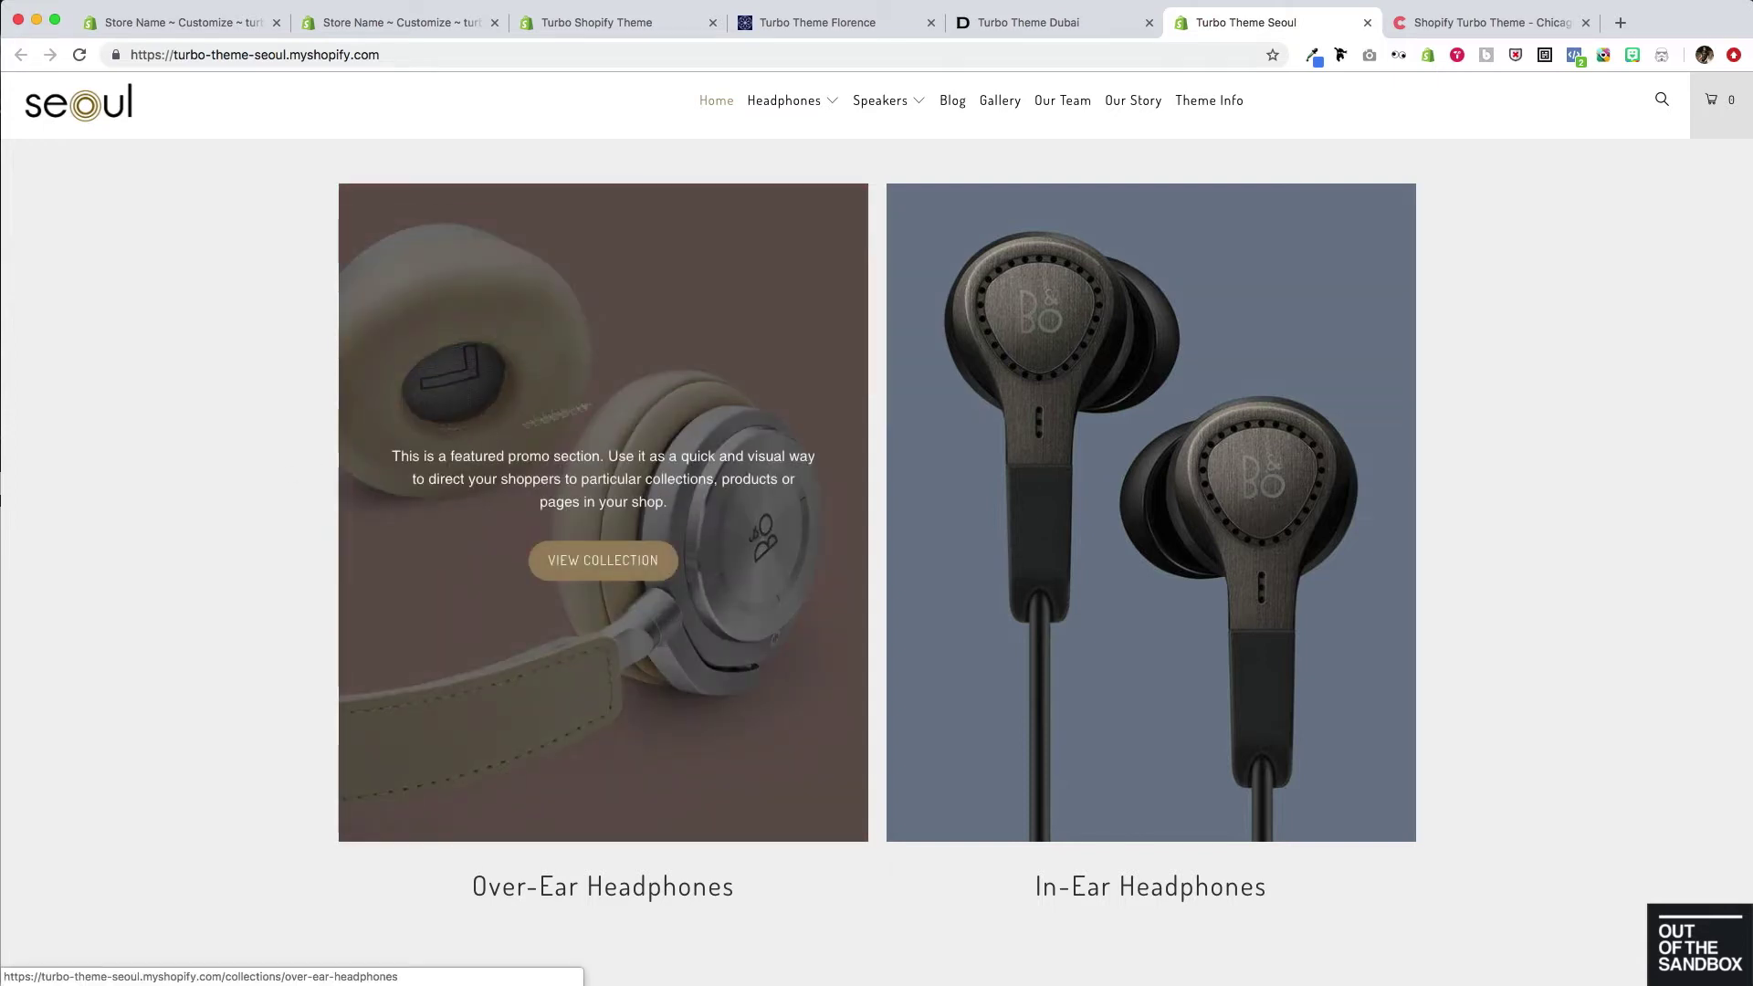
{"action": "mouse_move", "coordinate": [1077, 369]}
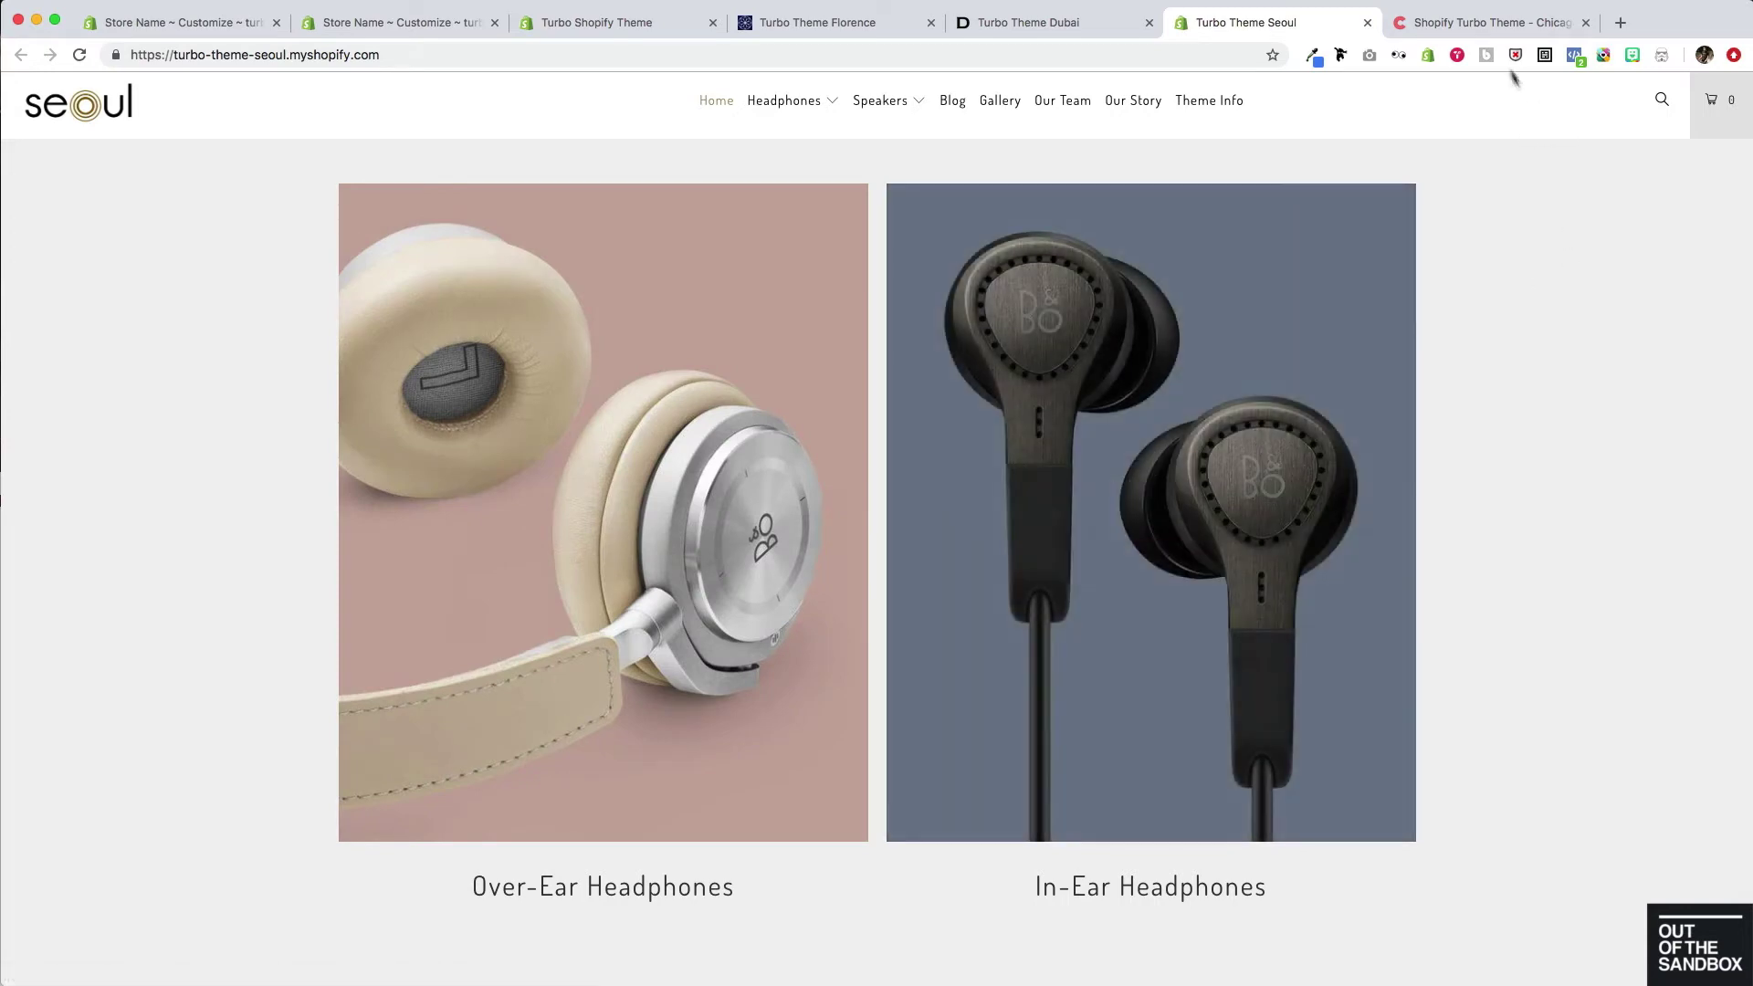
View the overlays on the Chicago demo's Essentials, Apparel and Culture tiles, then return to the theme editor.
{"action": "left_click", "coordinate": [1468, 25]}
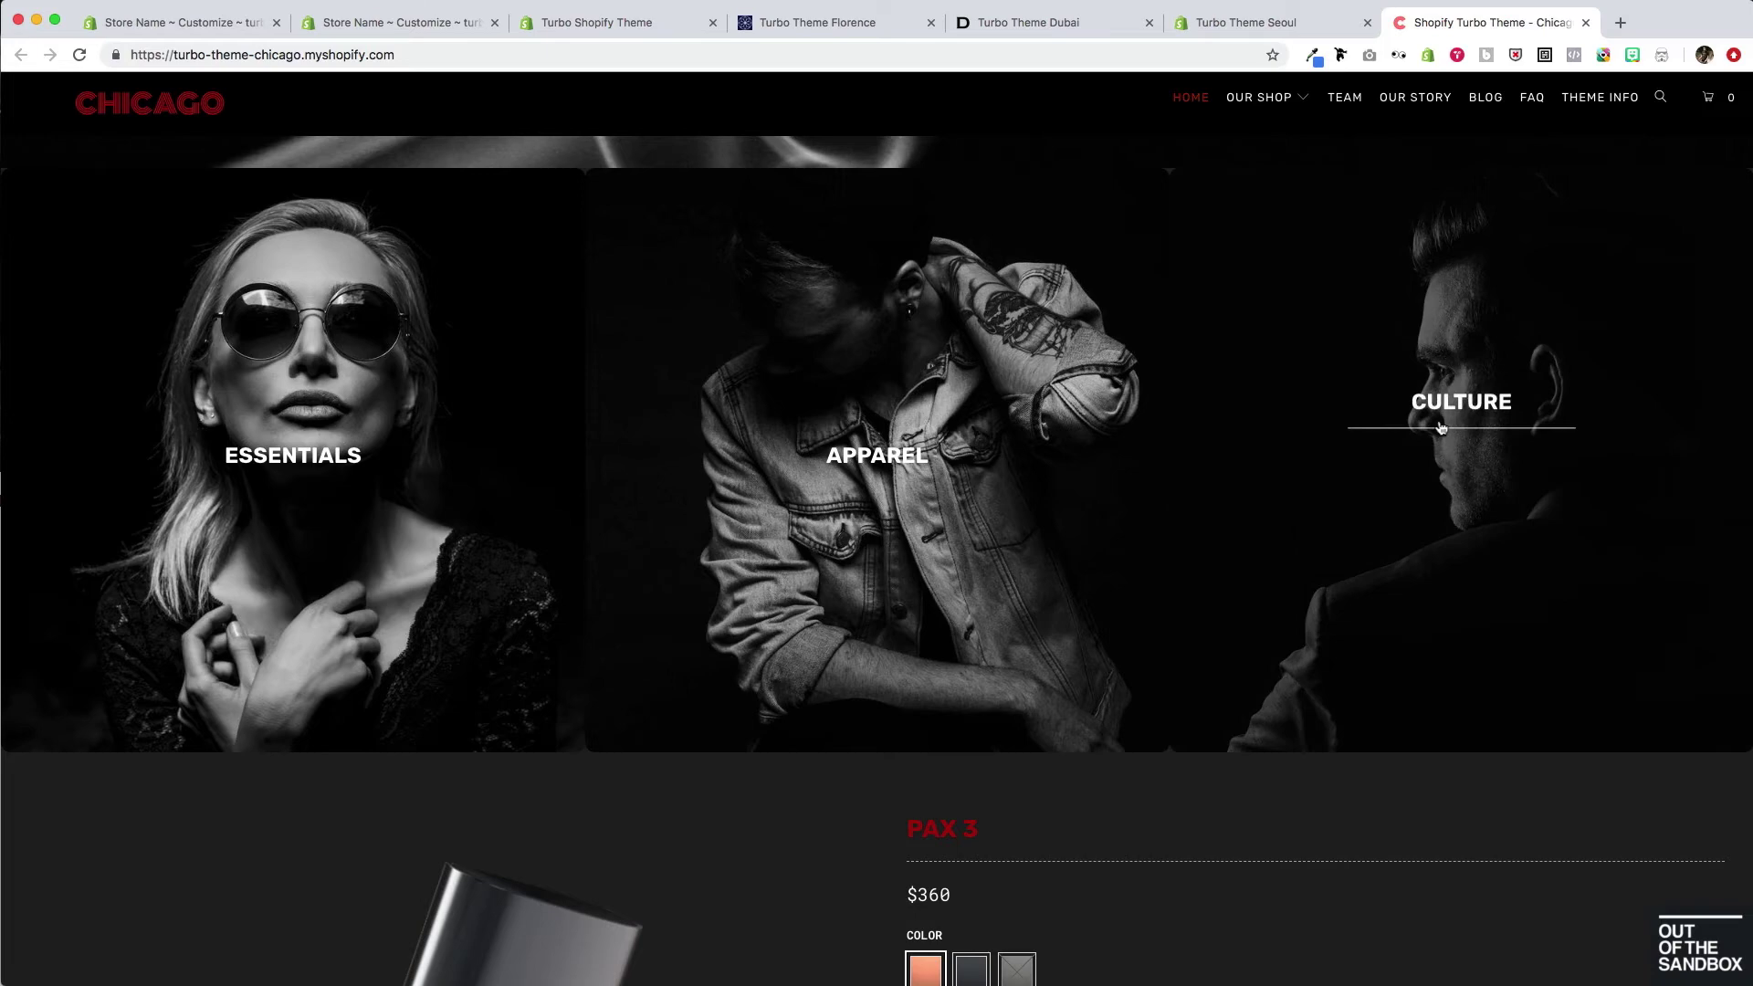
{"action": "mouse_move", "coordinate": [953, 419]}
{"action": "mouse_move", "coordinate": [426, 361]}
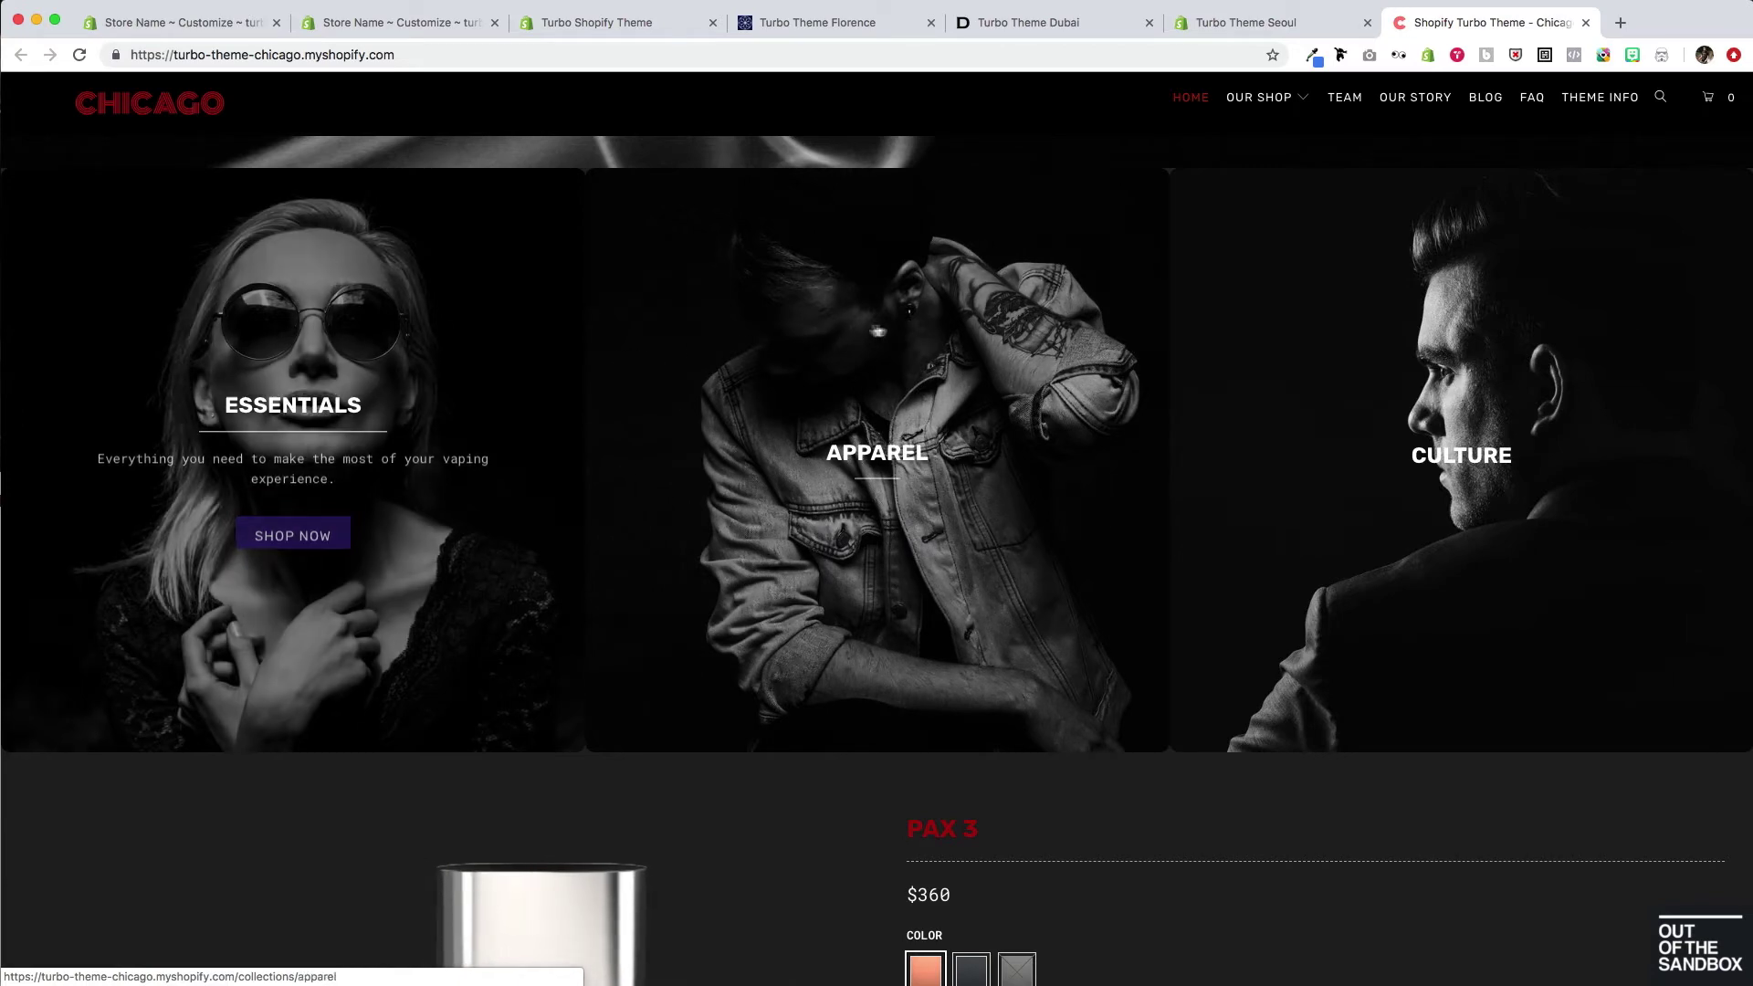
{"action": "mouse_move", "coordinate": [1374, 313]}
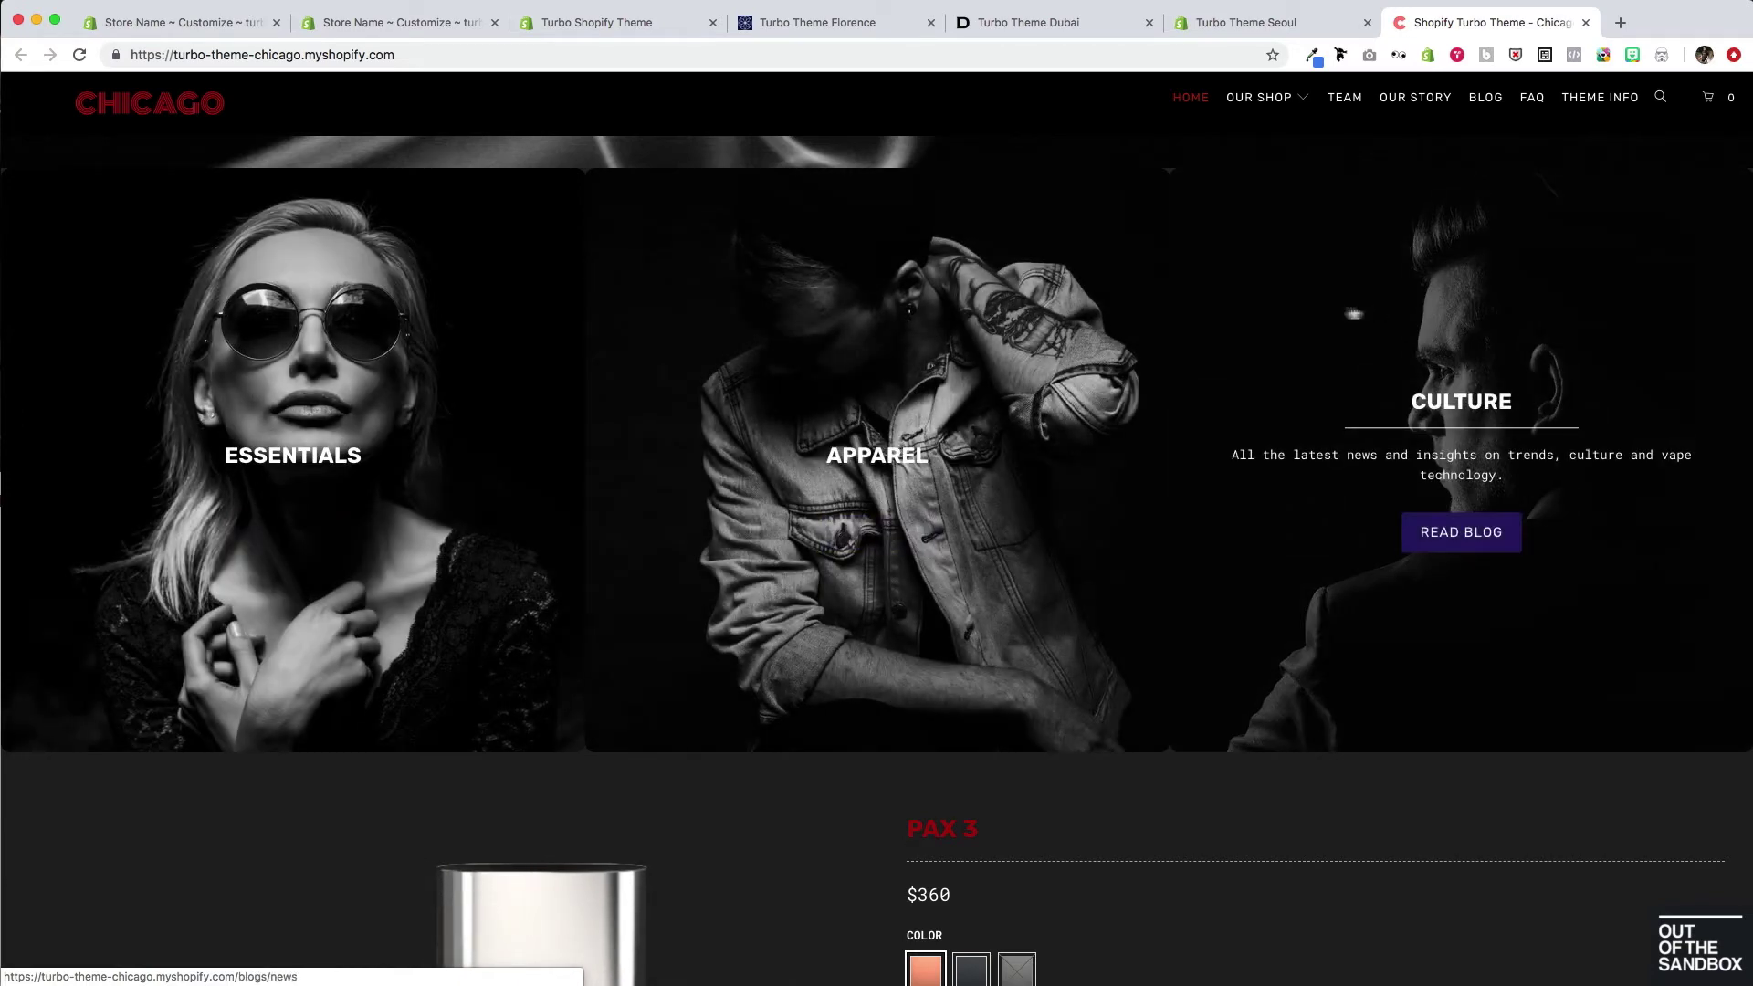
{"action": "mouse_move", "coordinate": [449, 320]}
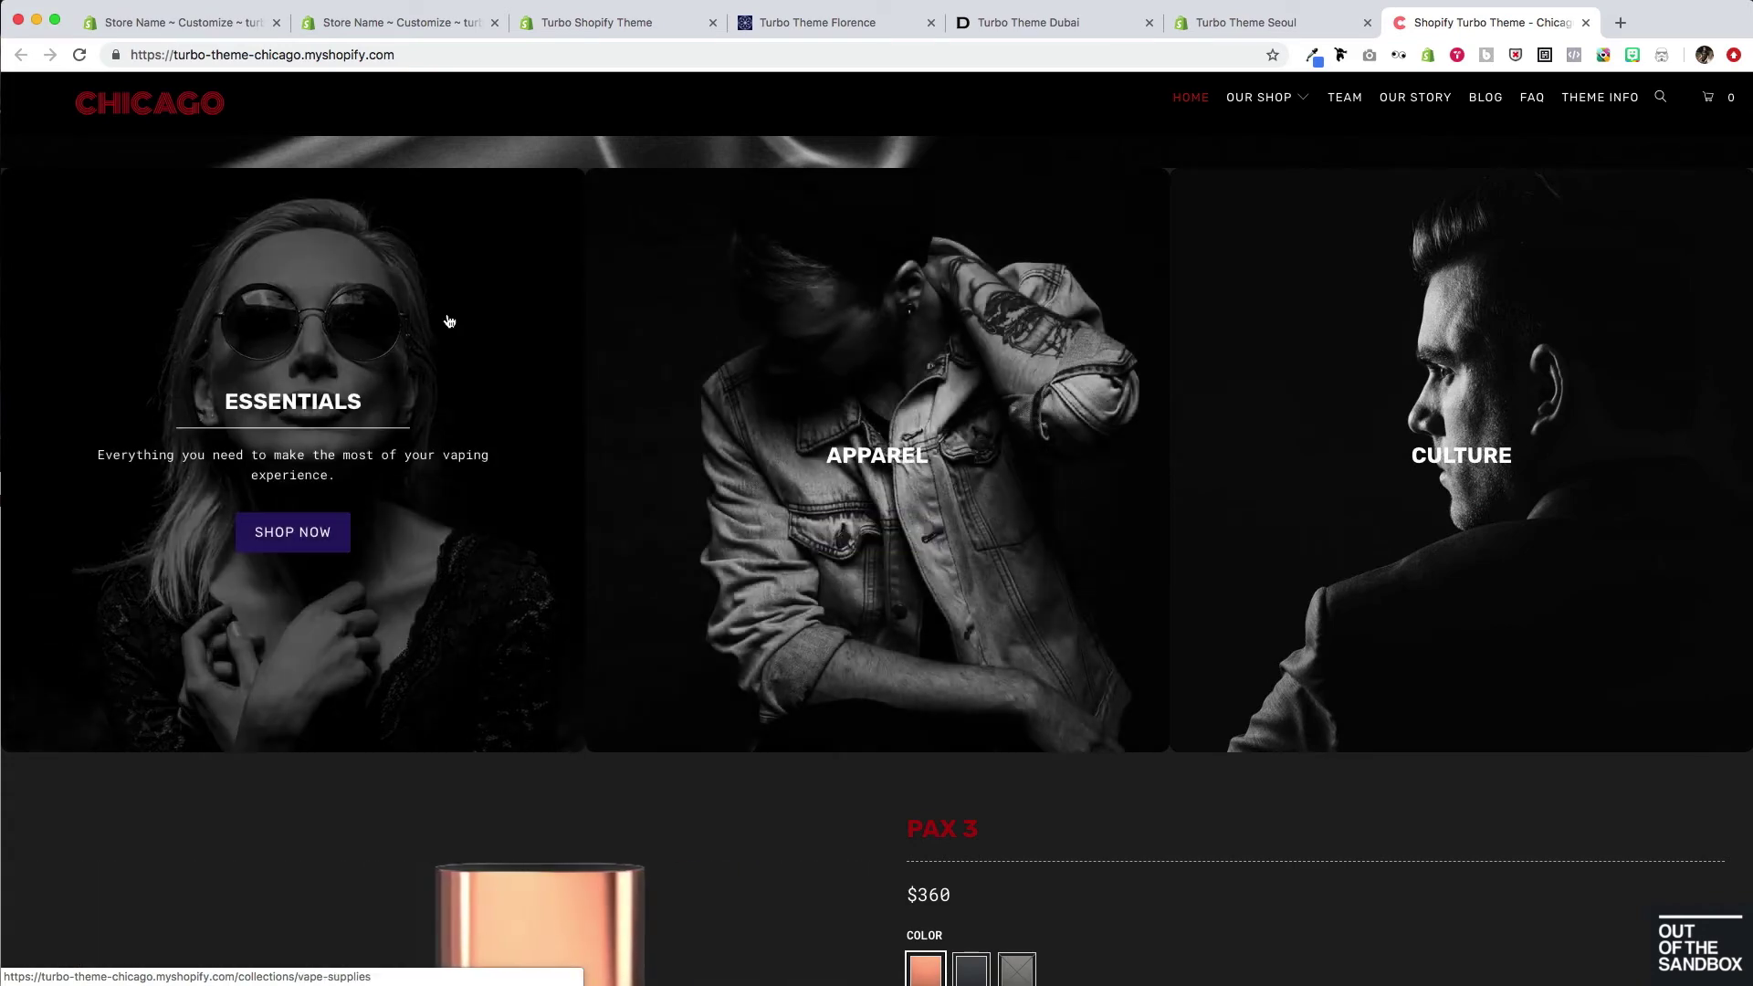
{"action": "left_click", "coordinate": [377, 27]}
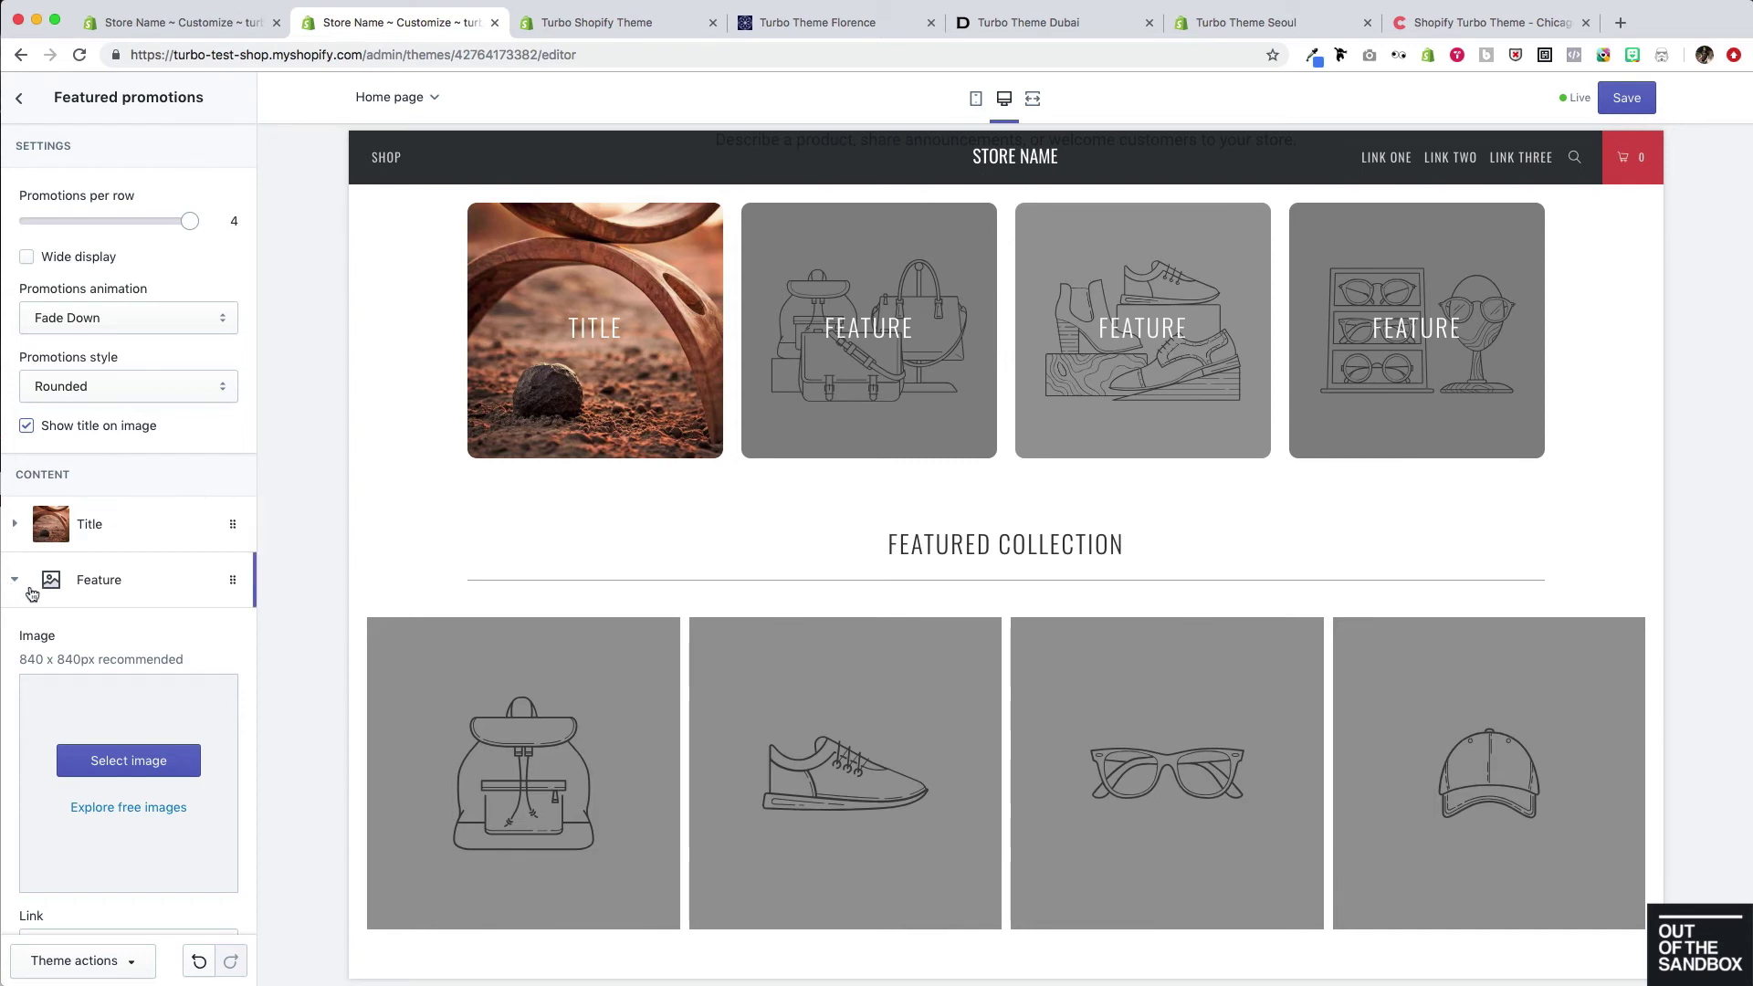
Collapse the Feature promotion, then move the Title promotion below the second Feature tile into third place.
{"action": "left_click", "coordinate": [122, 581]}
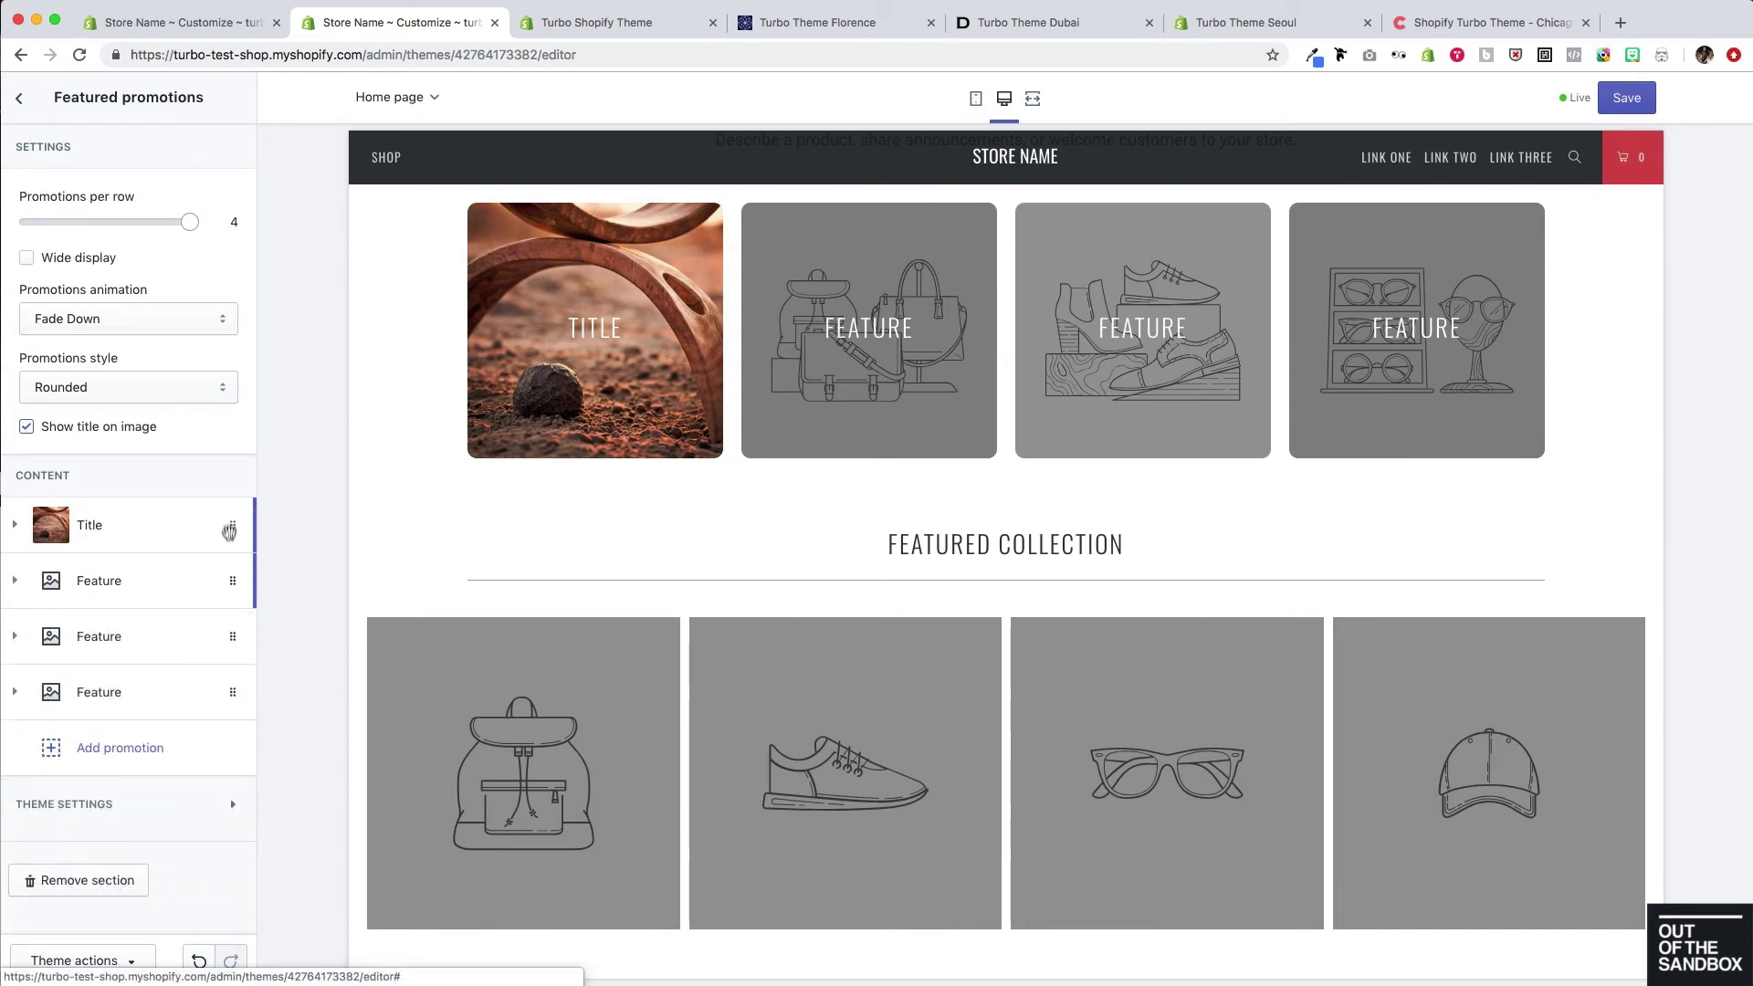
{"action": "left_click_drag", "start_coordinate": [230, 526], "coordinate": [216, 649]}
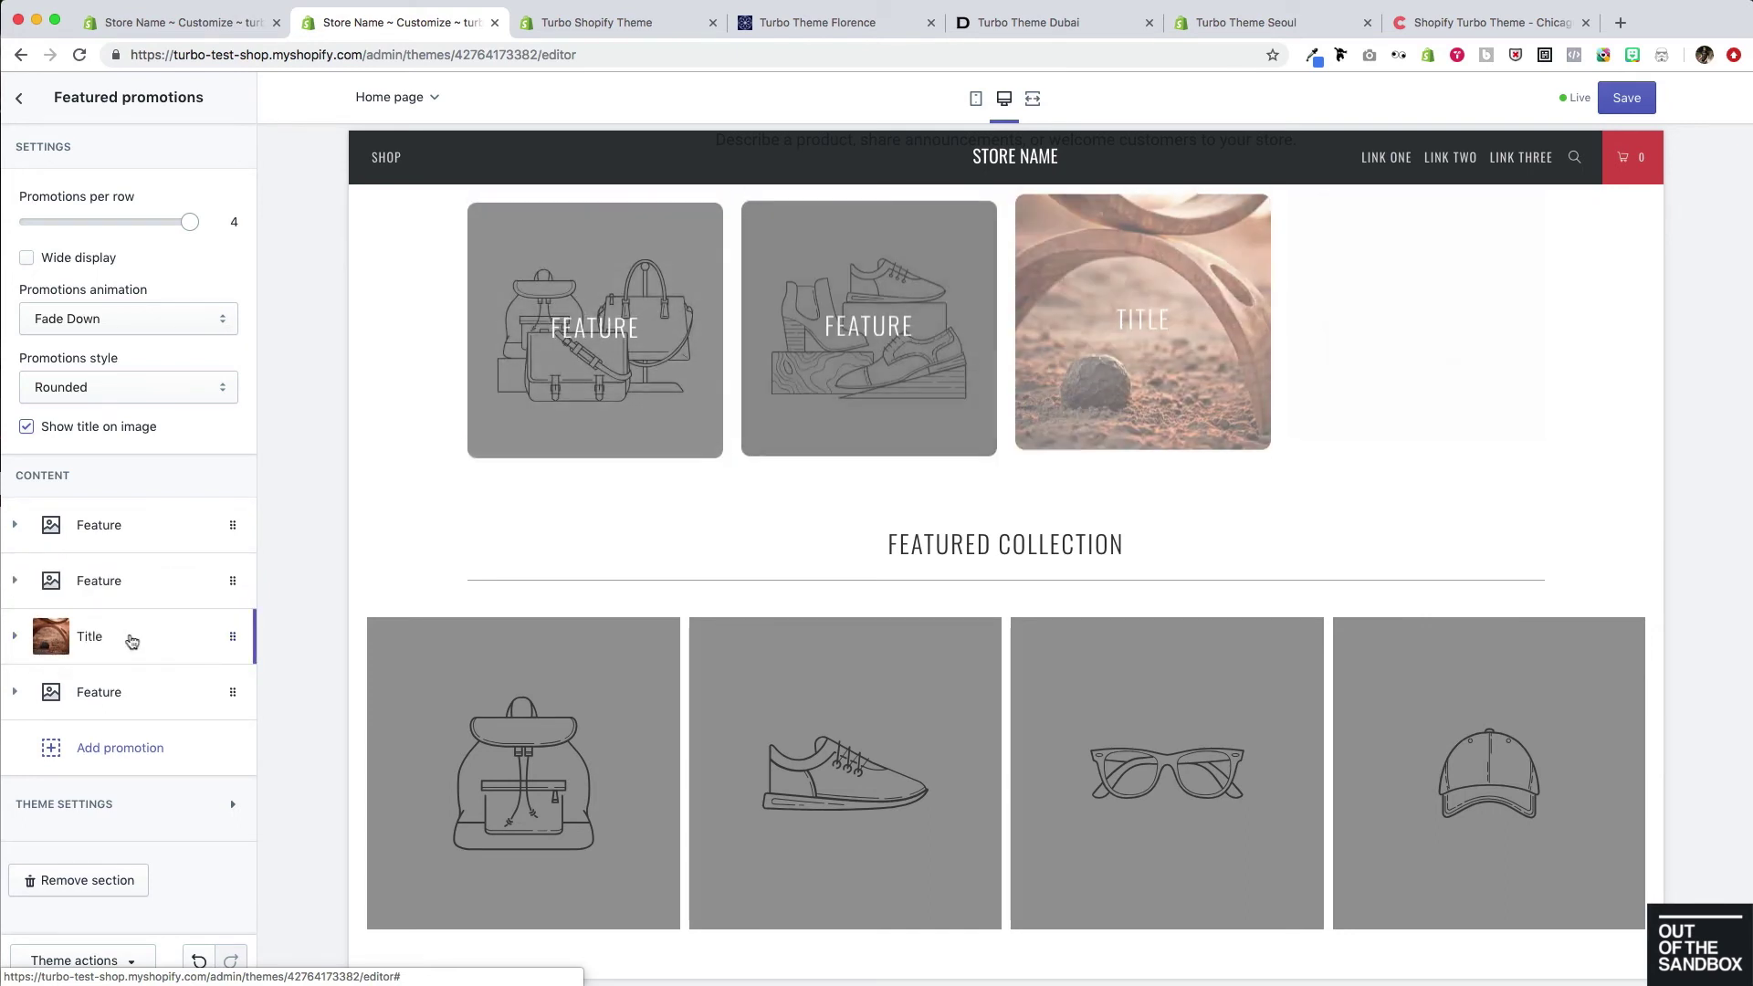